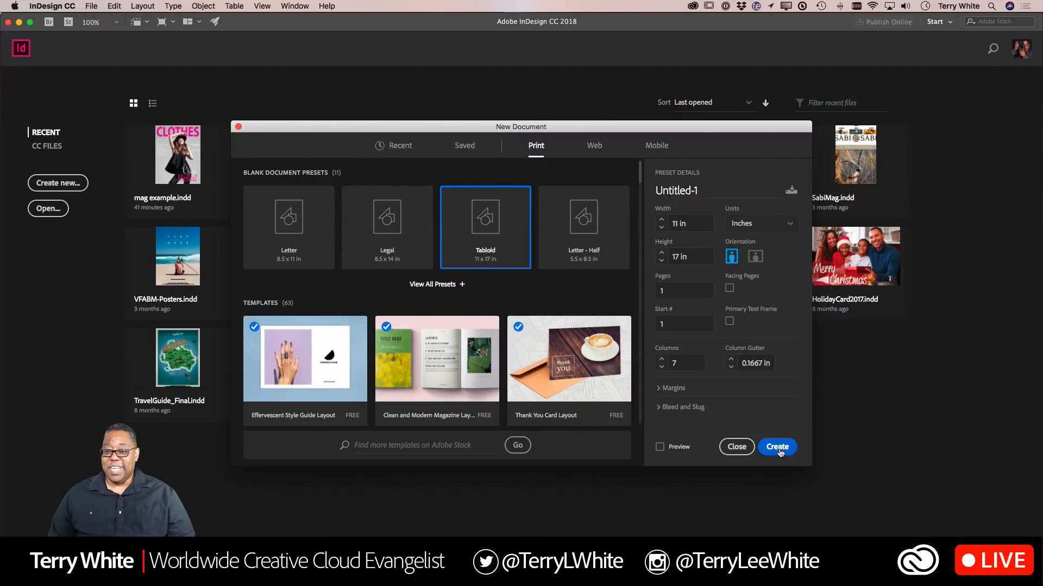
Create the 11 × 17 in portrait Tabloid document with seven columns and non-facing pages
left_click(778, 448)
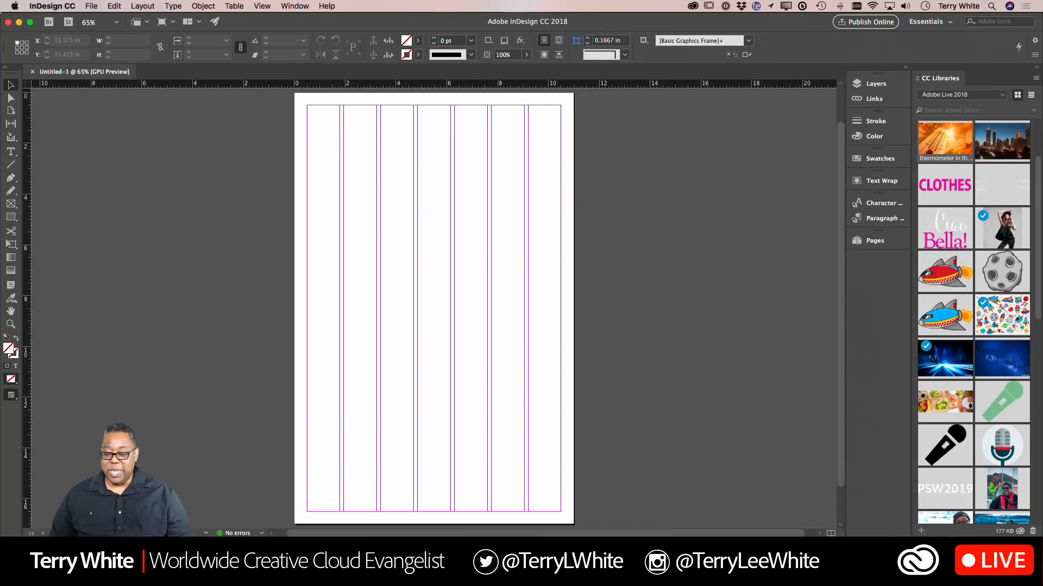
mouse_move(709, 539)
left_mouse_down()
mouse_move(709, 552)
mouse_move(706, 535)
left_mouse_up()
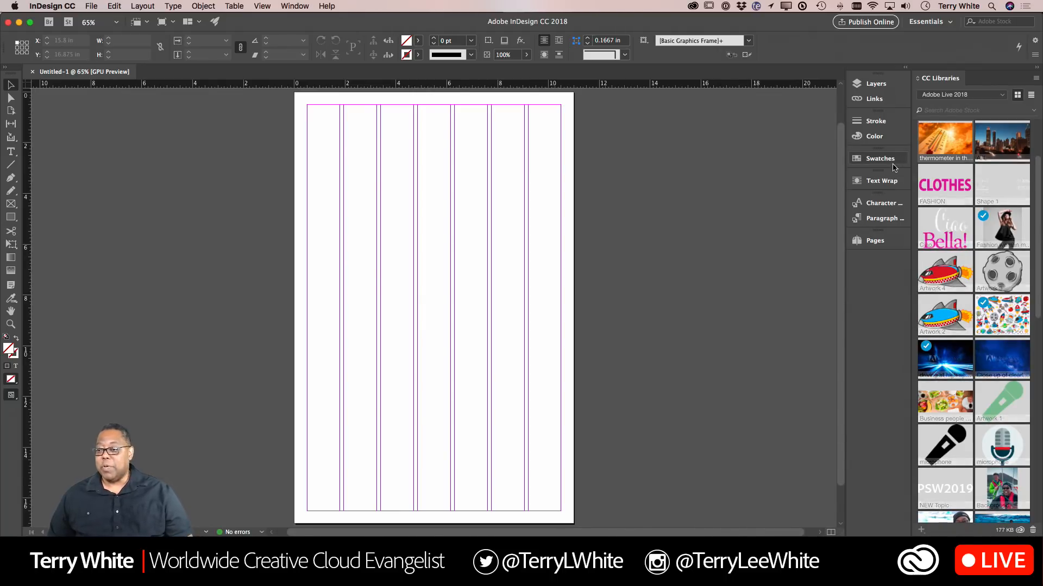
Rename Layer 1 as background
left_click(874, 83)
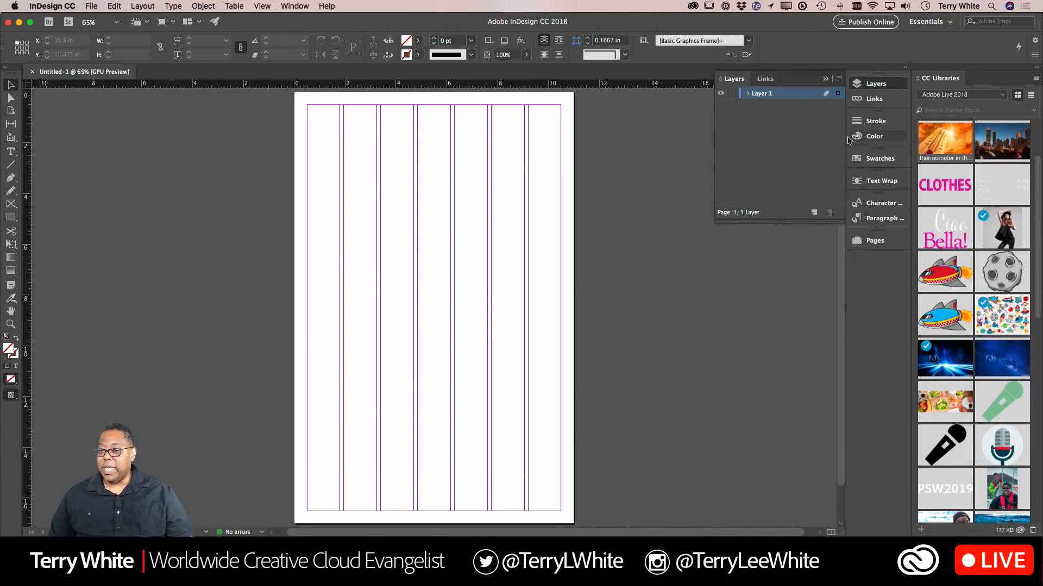
double_click(766, 95)
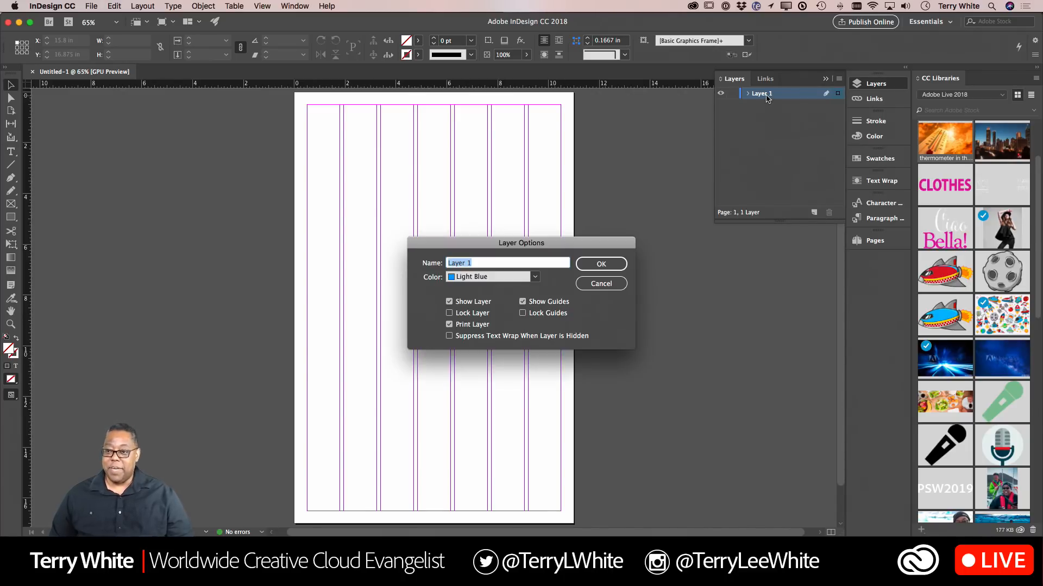
type("background")
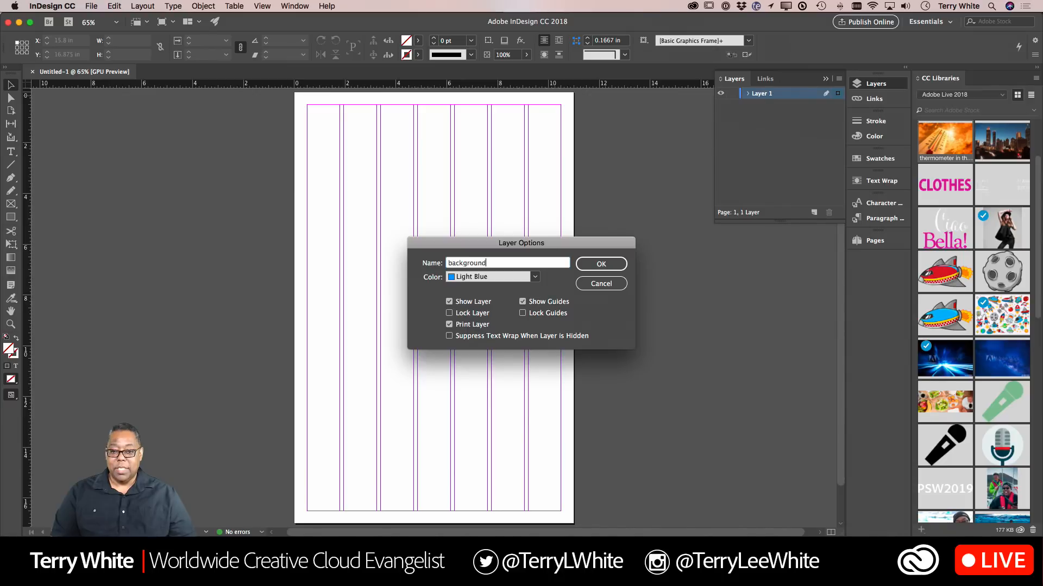
key("Return")
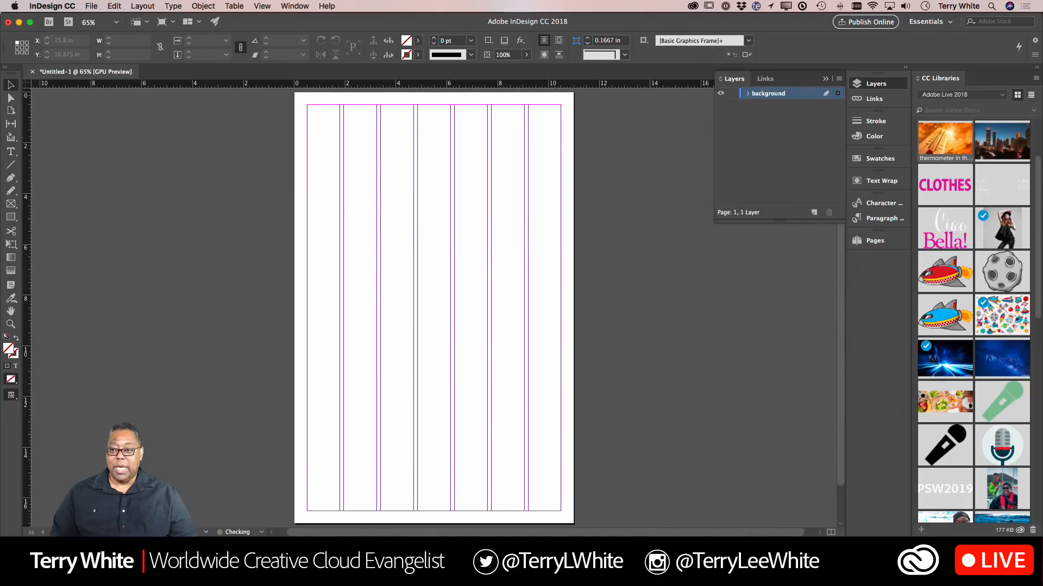
Add a new layer above background and name it Images
left_click(814, 214)
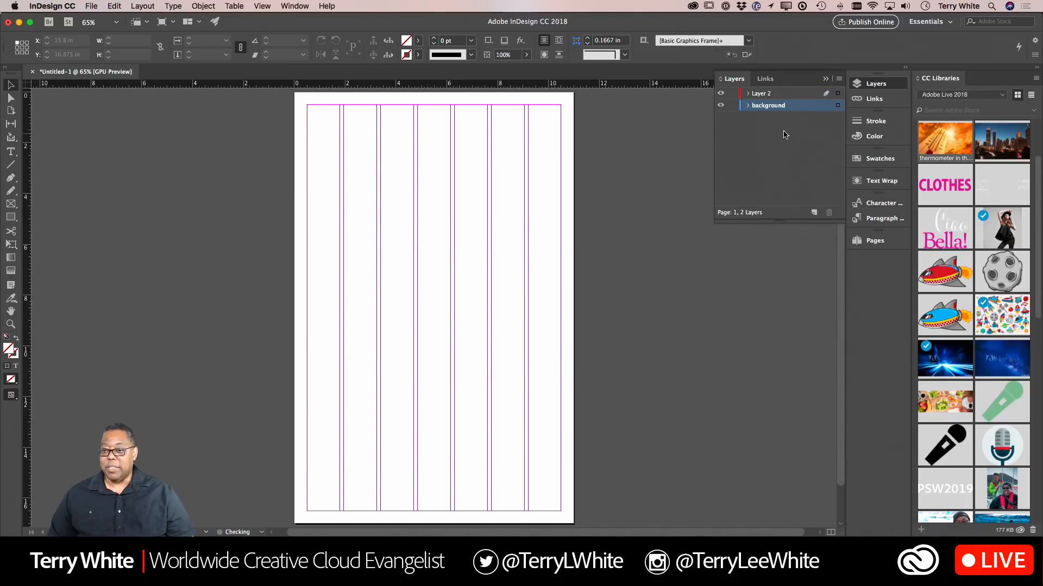
double_click(763, 95)
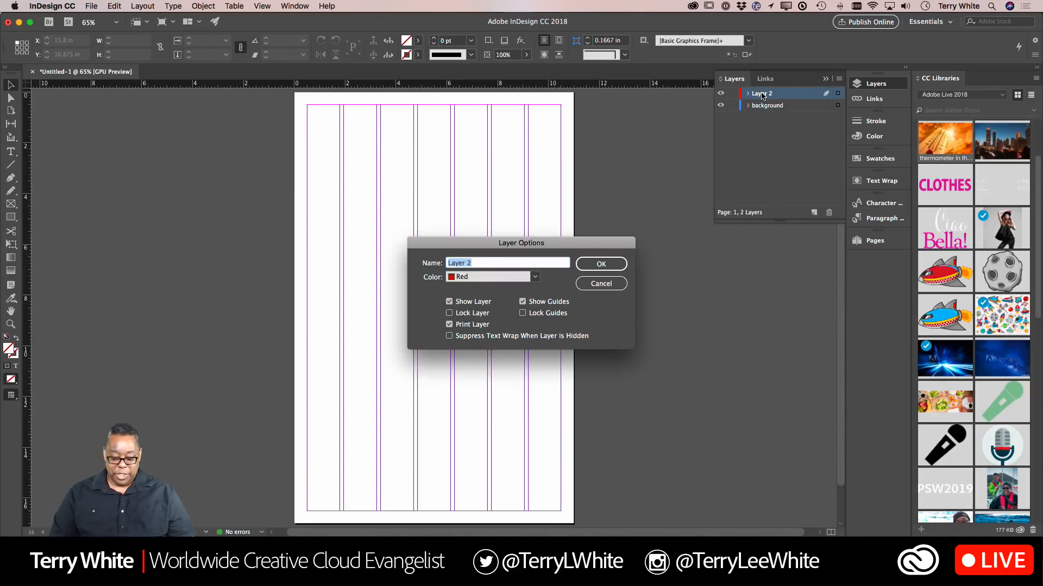
type("Images")
key("Return")
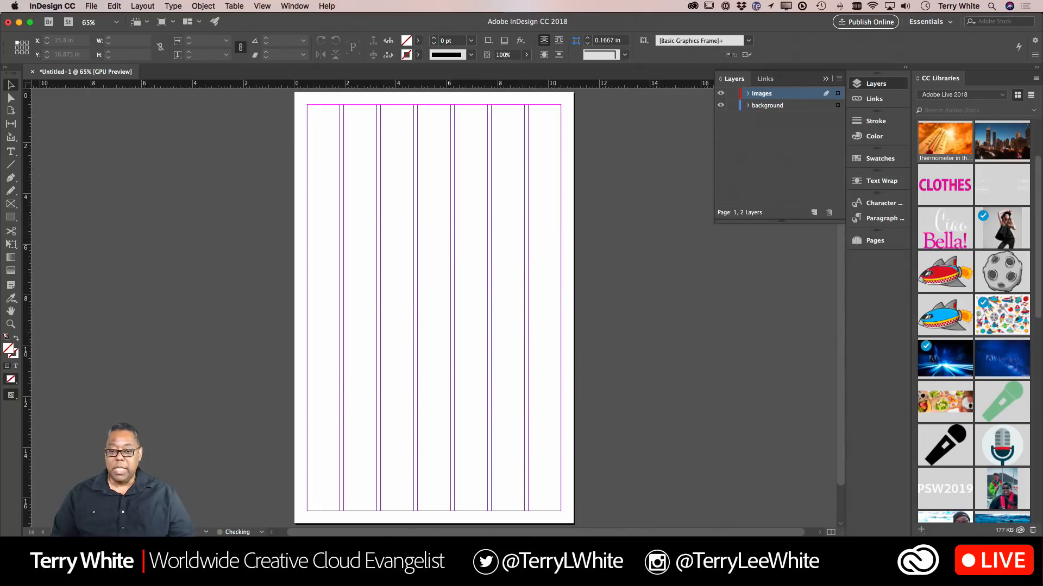
Add a new layer above Images and name it Type
left_click(814, 213)
double_click(759, 94)
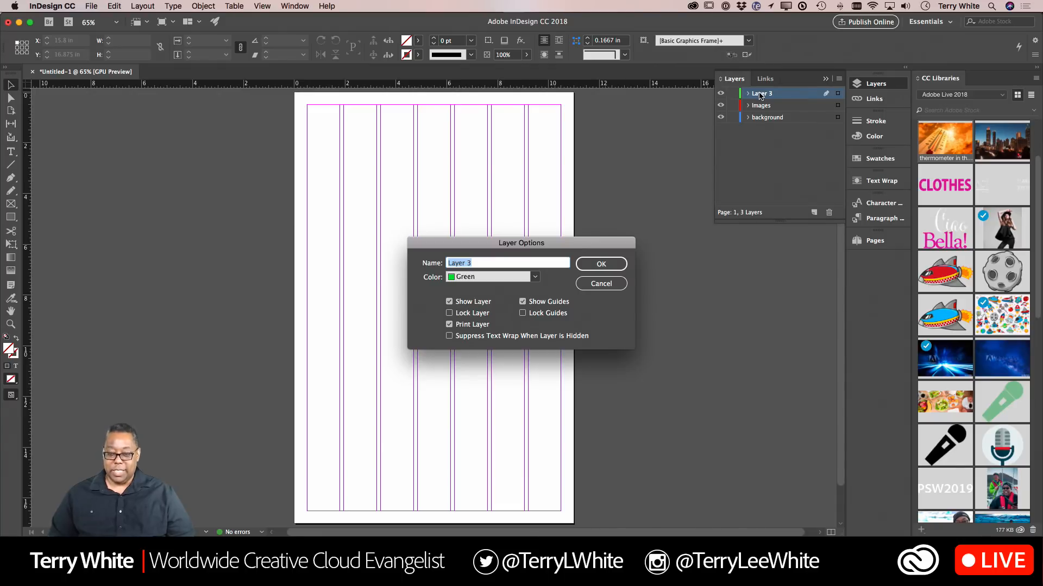
type("Type")
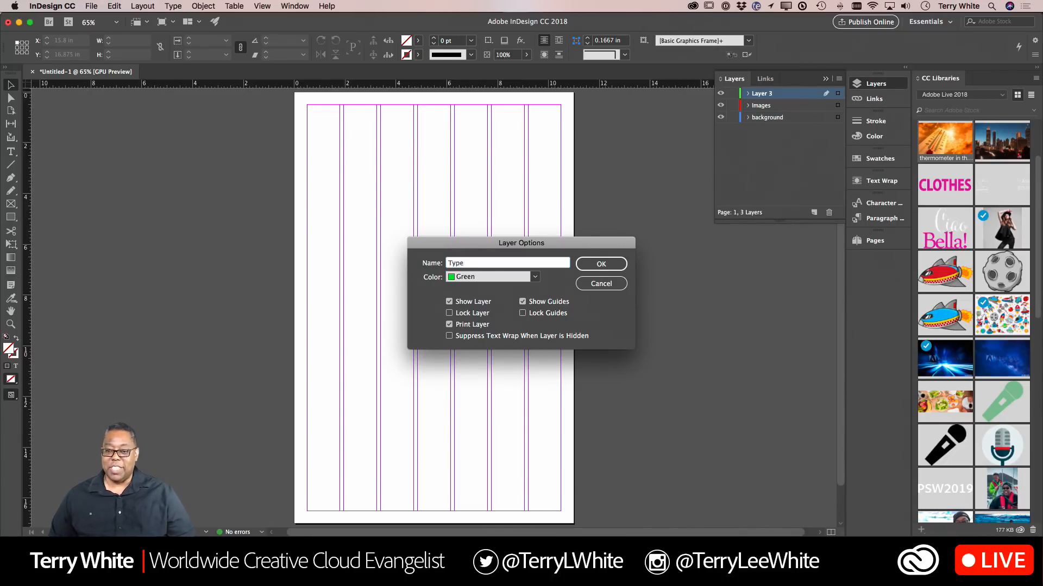
left_click(616, 270)
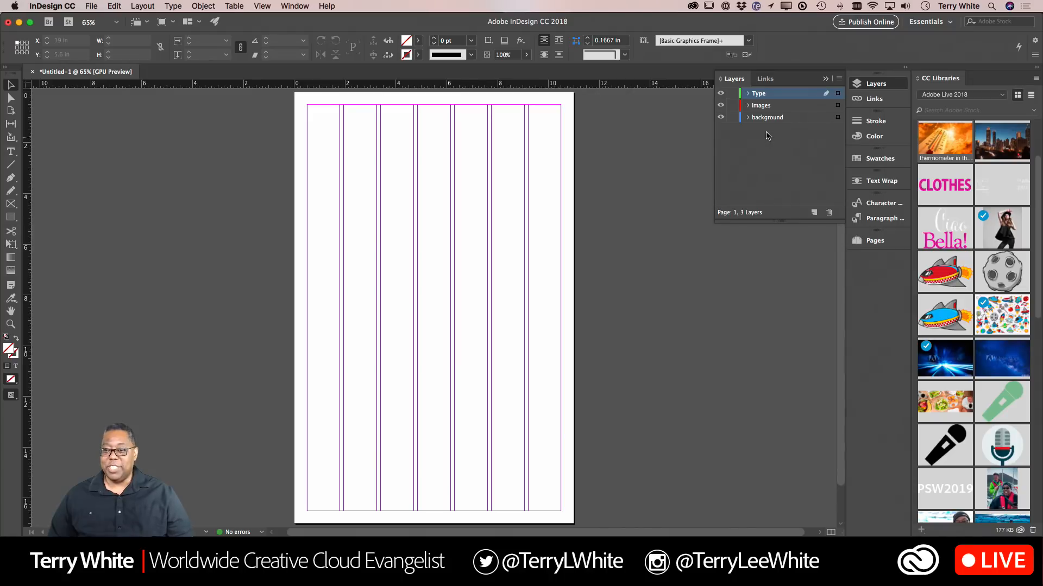
Make the background layer active, and show the Color Themes group instead of Colors in the CC library
left_click(768, 118)
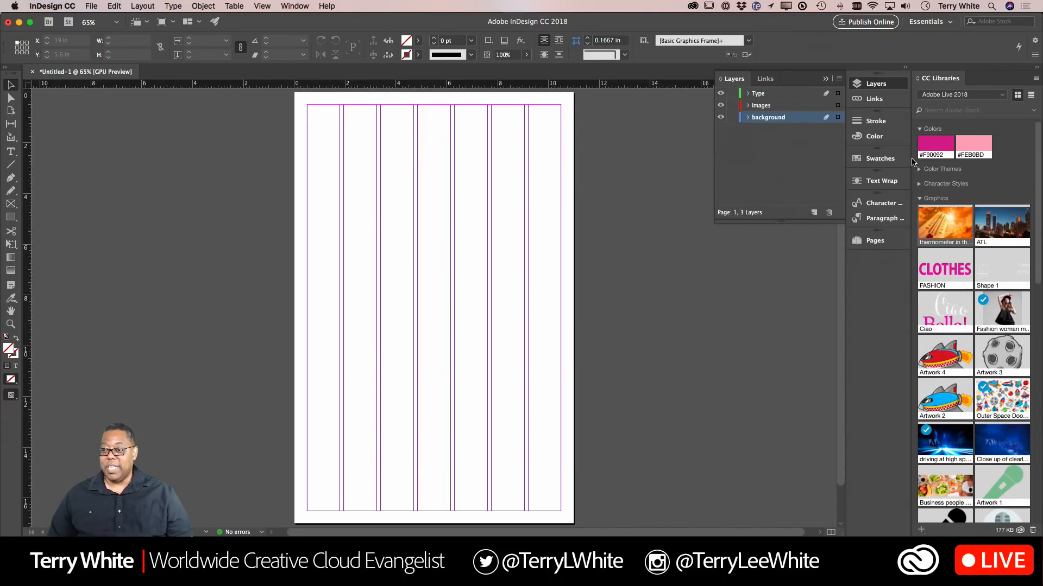
left_click(920, 130)
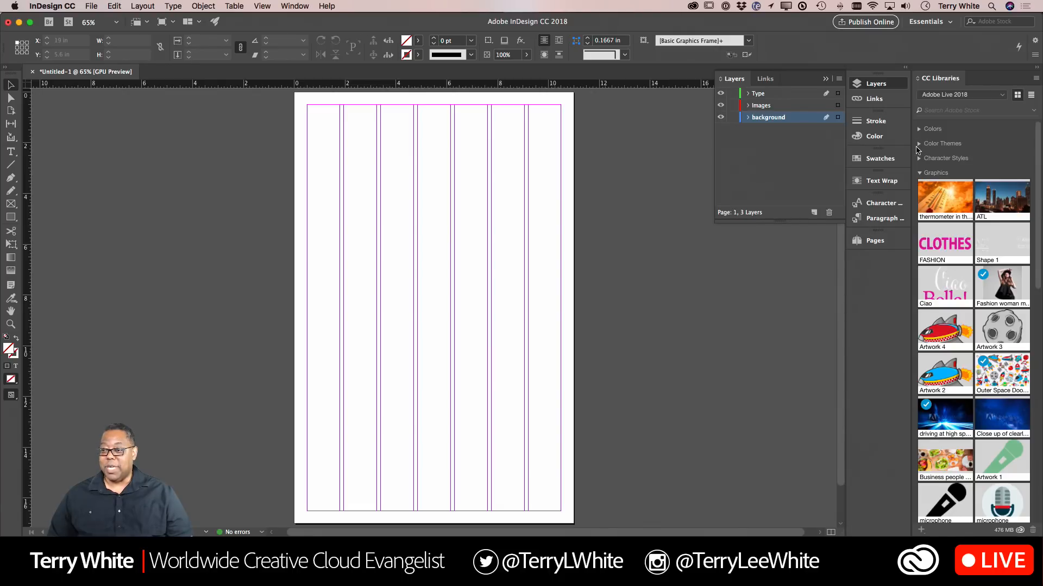
left_click(919, 144)
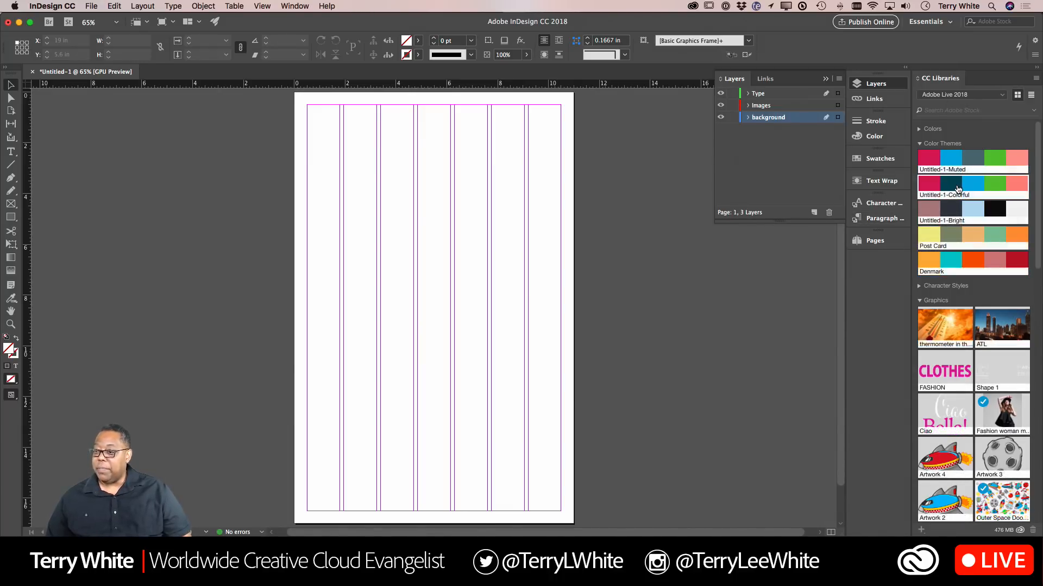
scroll(942, 217, "down", 3)
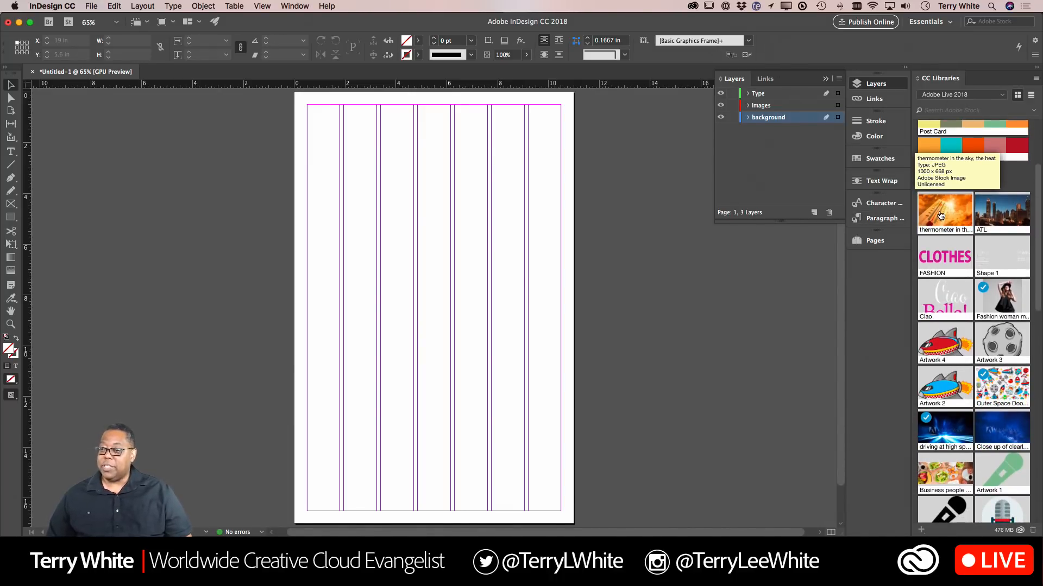
Place the library's thermometer image about 5.8 × 3.9 in right of page center and the ATL skyline about 11 × 7.3 in across the page's foot
left_click_drag(941, 216, 396, 256)
left_click_drag(397, 256, 545, 387)
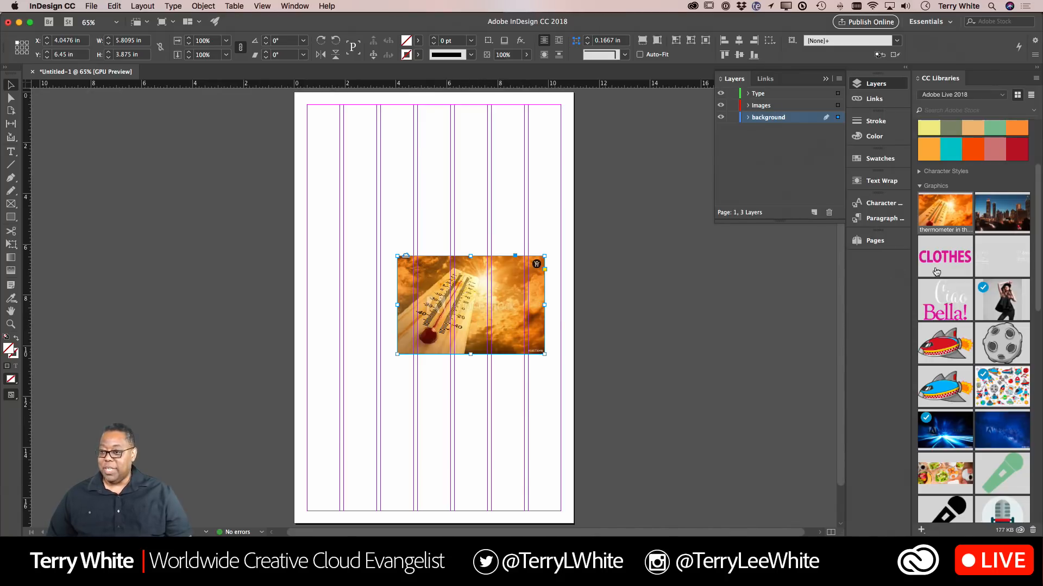
left_click_drag(991, 215, 478, 402)
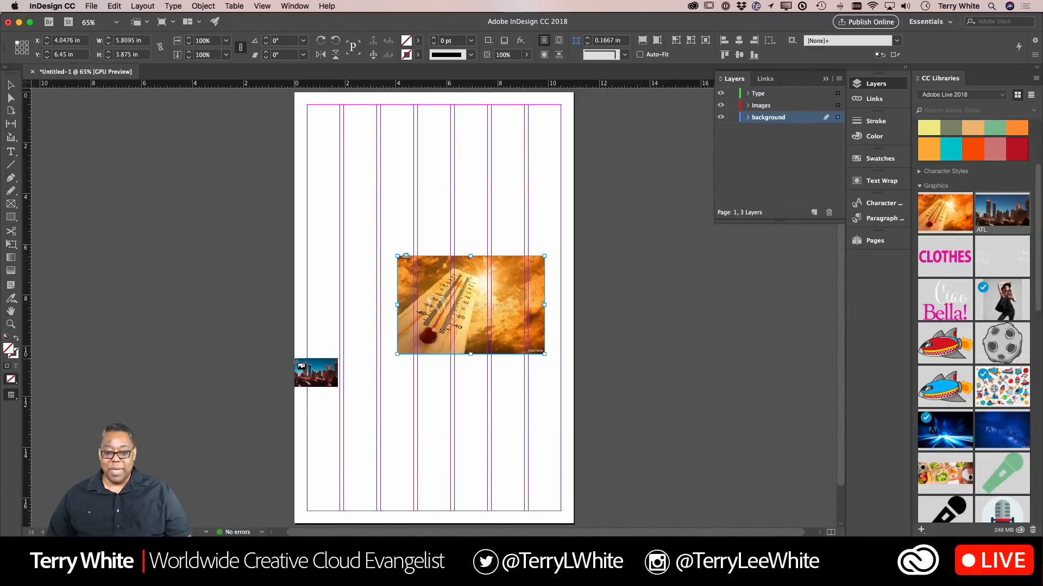
left_click_drag(295, 359, 573, 509)
scroll(583, 426, "up", 2)
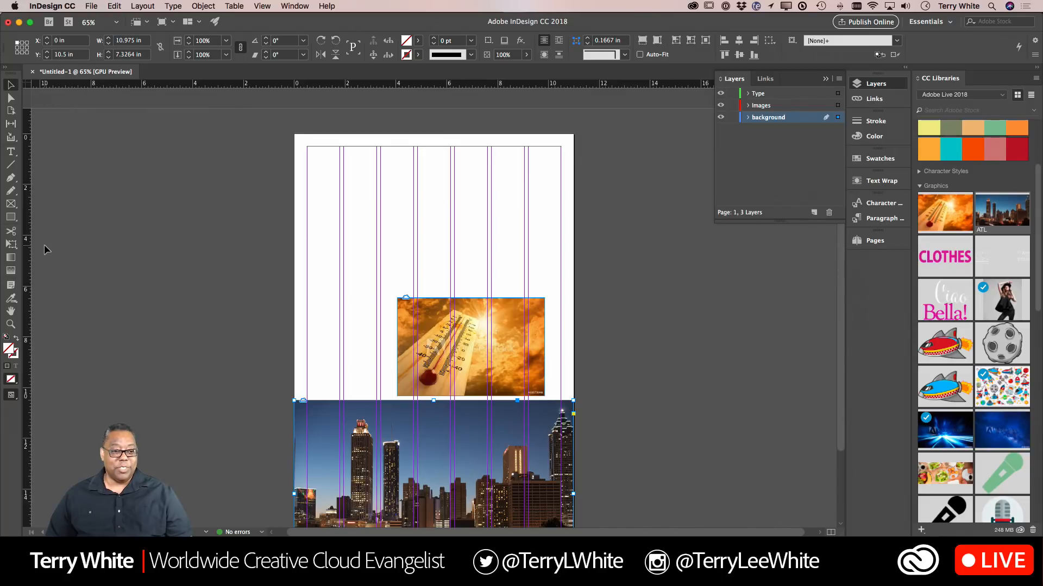
Extract a color theme from the thermometer image with the Color Theme tool and add its Colorful variant to the current CC library
left_click(11, 300)
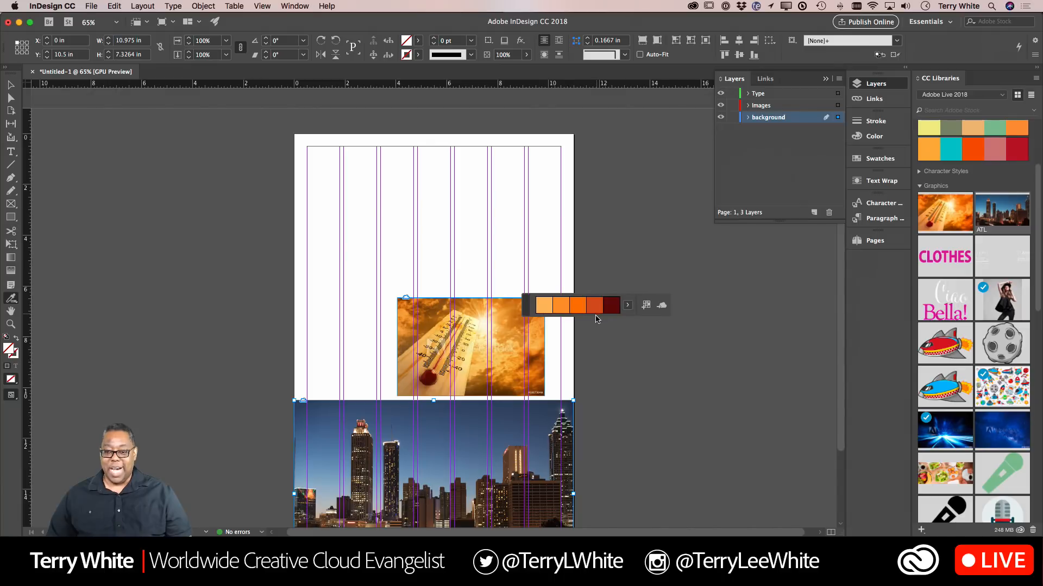
left_click(628, 306)
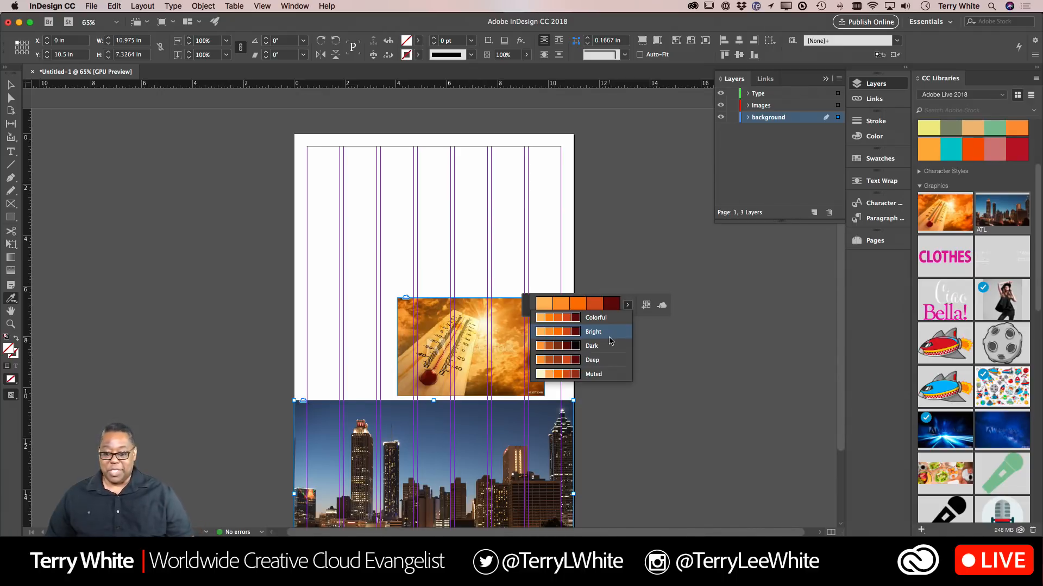
left_click(595, 319)
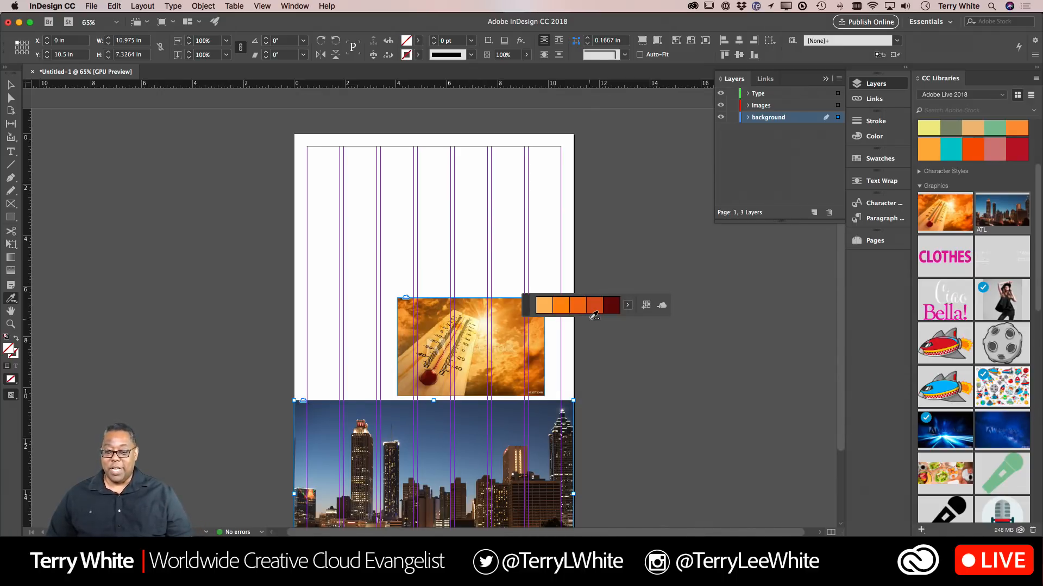
left_click(662, 307)
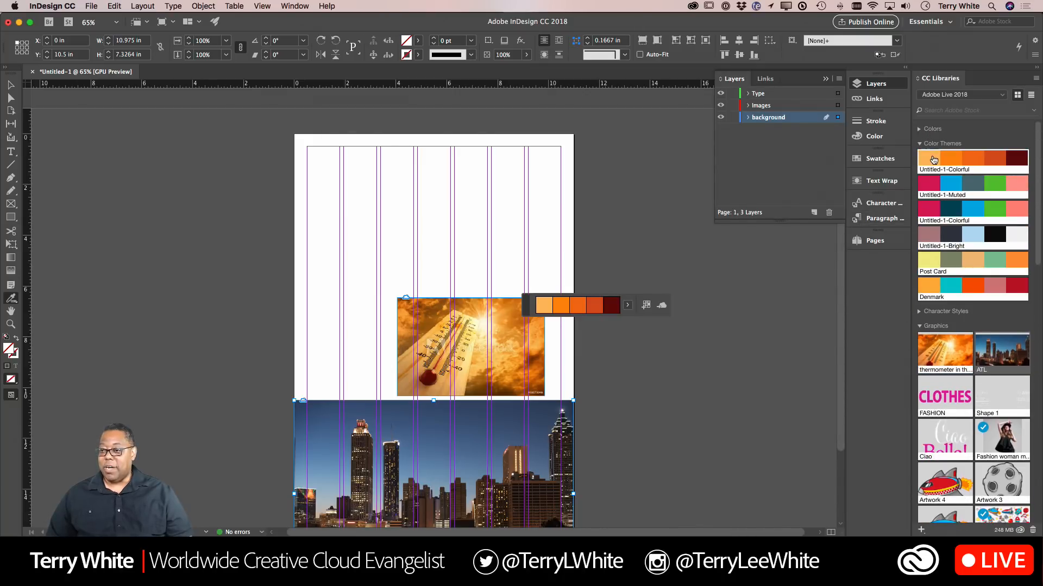
Rename the new orange color theme in the library as Sumer Heat
double_click(937, 171)
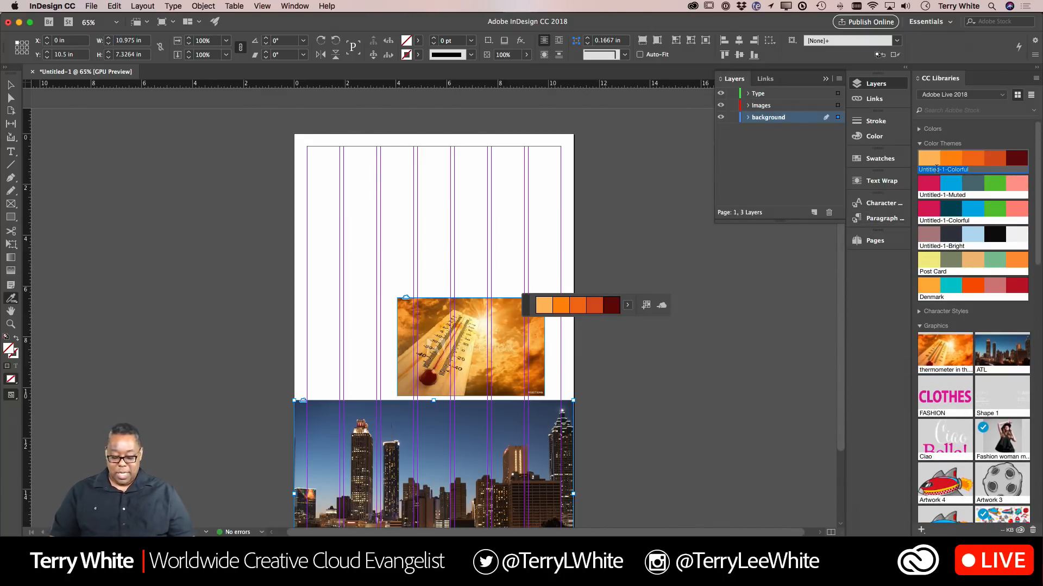
type("Sumer Heat")
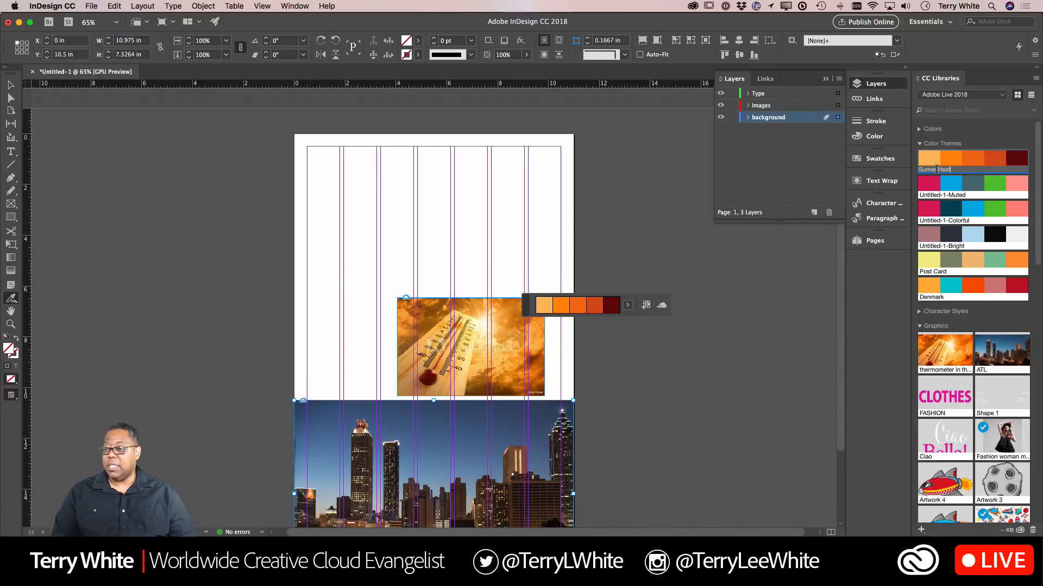
key("Return")
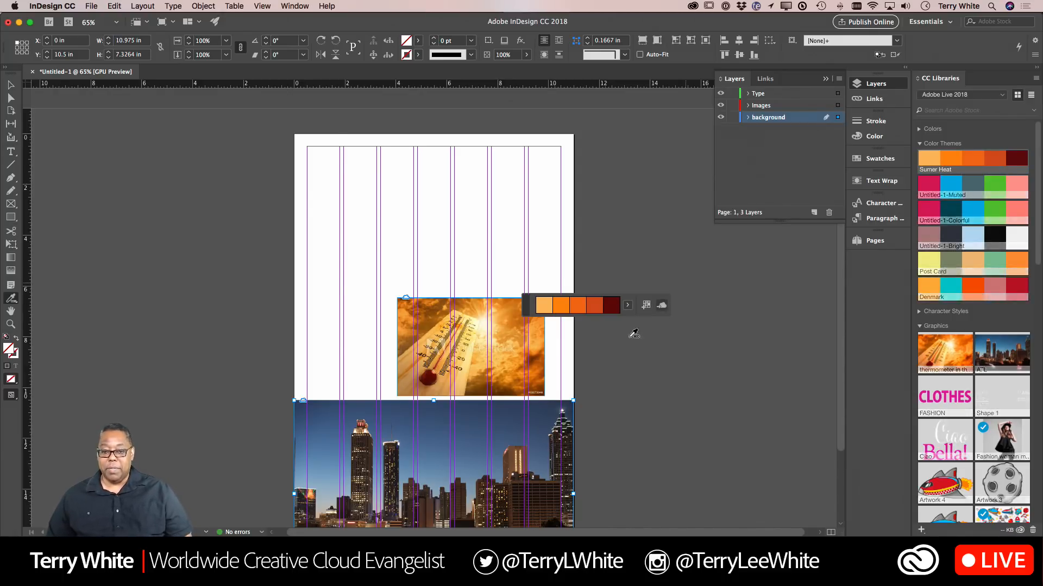
Extract a color theme from the skyline image with the Color Theme tool and add its Bright variant to the current CC library
scroll(173, 233, "down", 1)
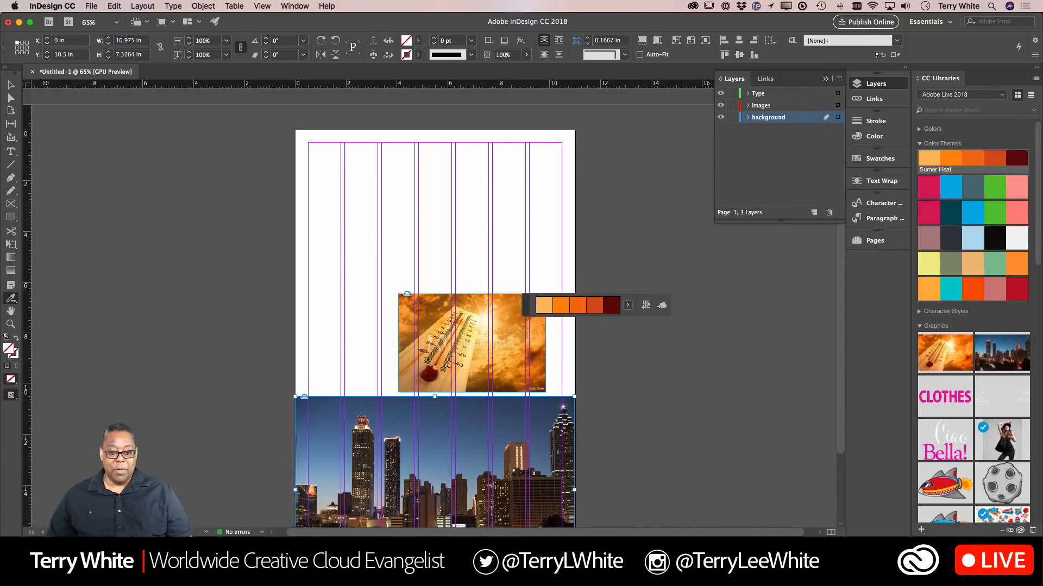
left_click(492, 463)
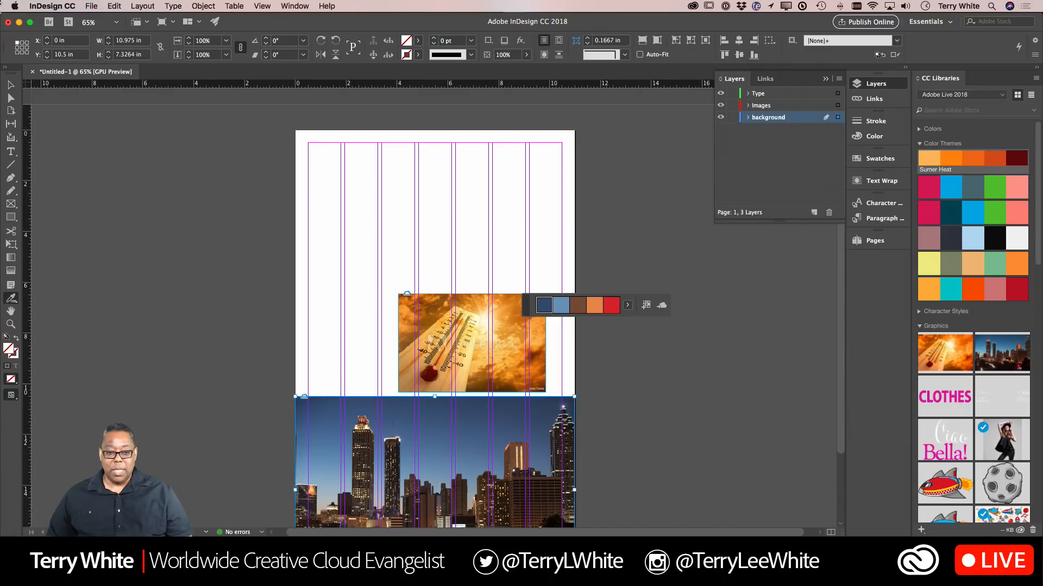
left_click(10, 85)
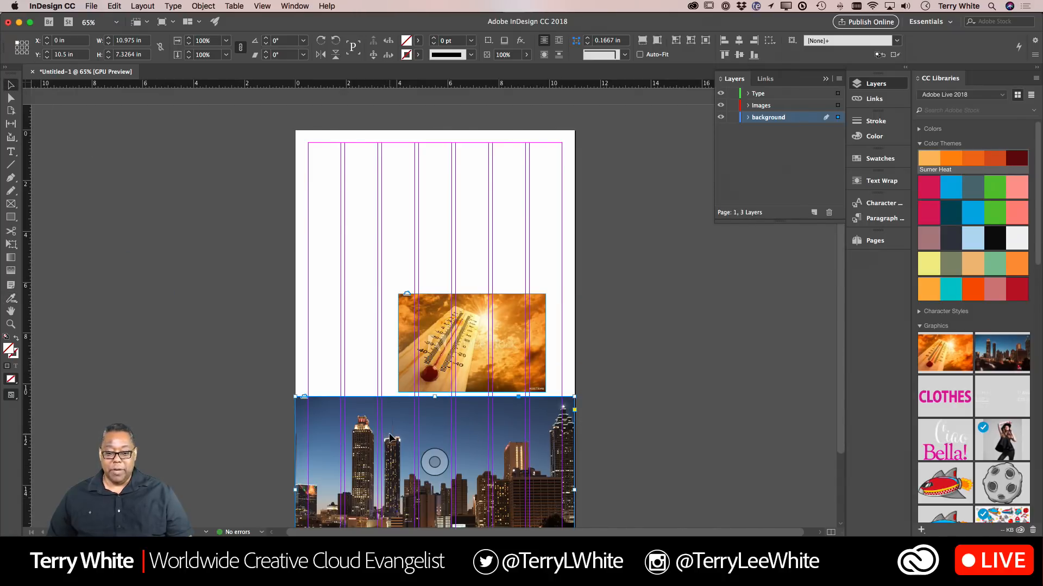
left_click(11, 298)
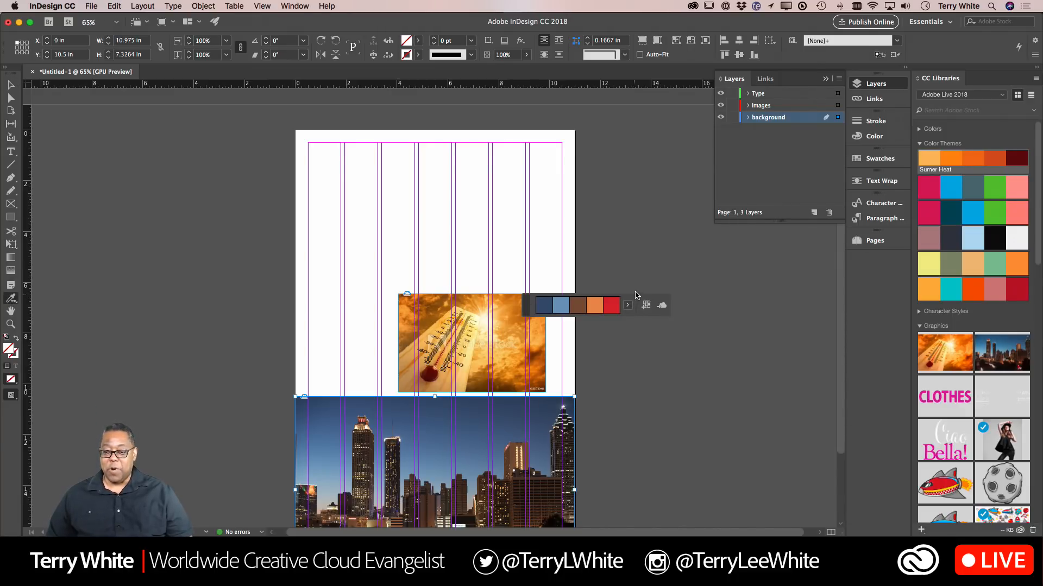
left_click(628, 305)
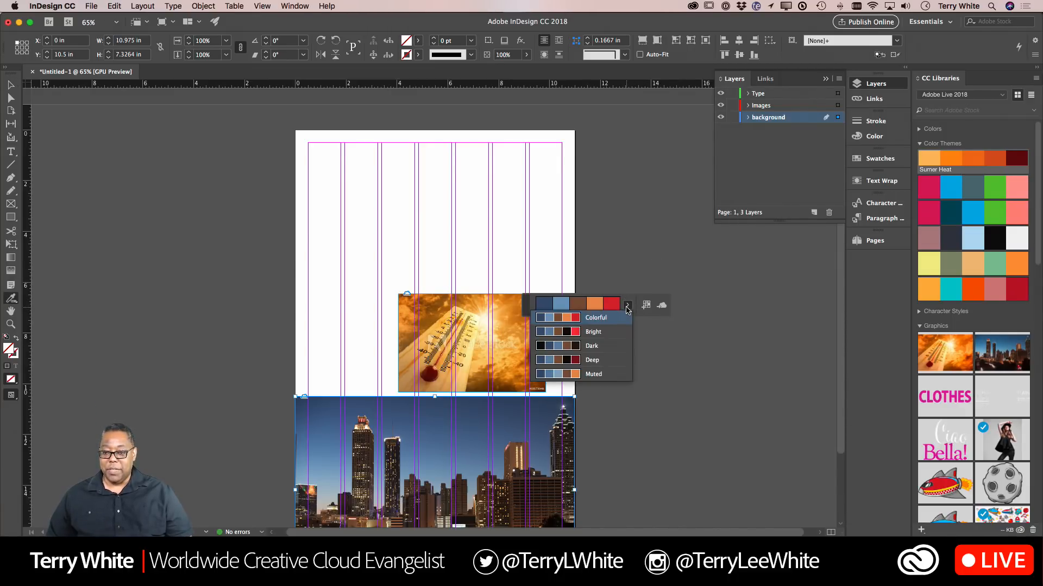
left_click(580, 332)
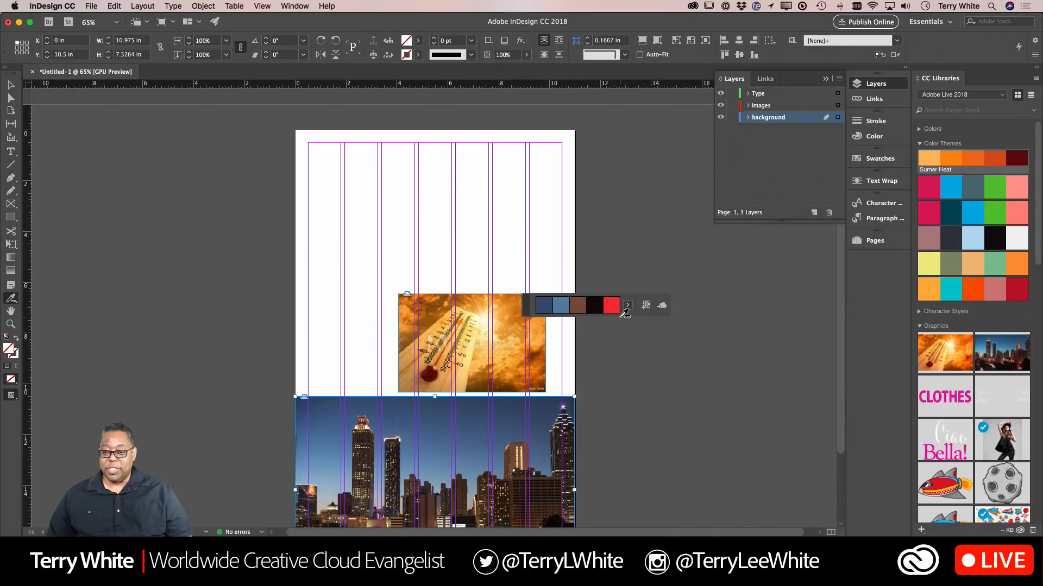
left_click(661, 306)
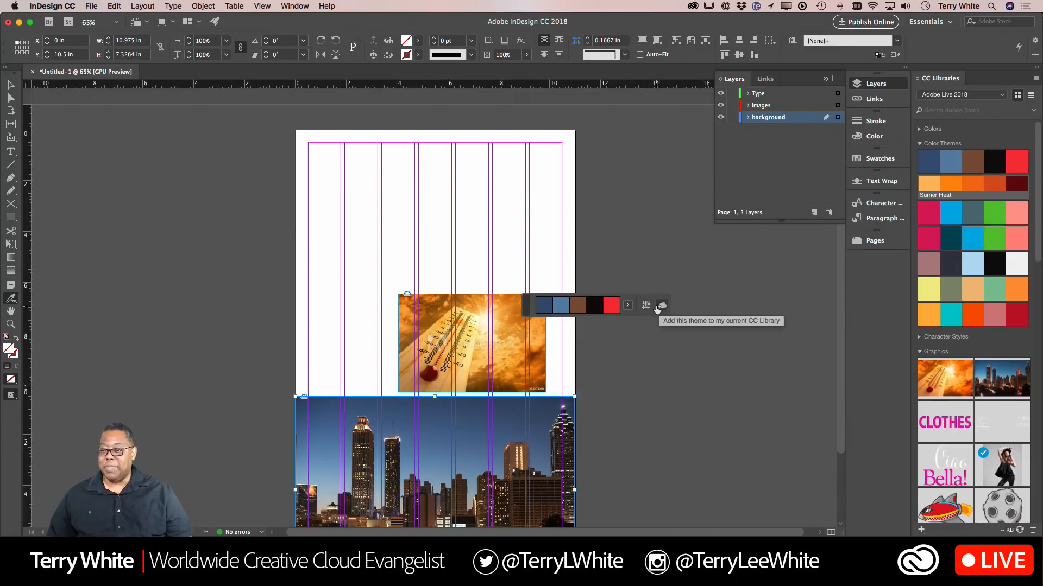
Rename the new skyline color theme in the library as ATL
double_click(941, 170)
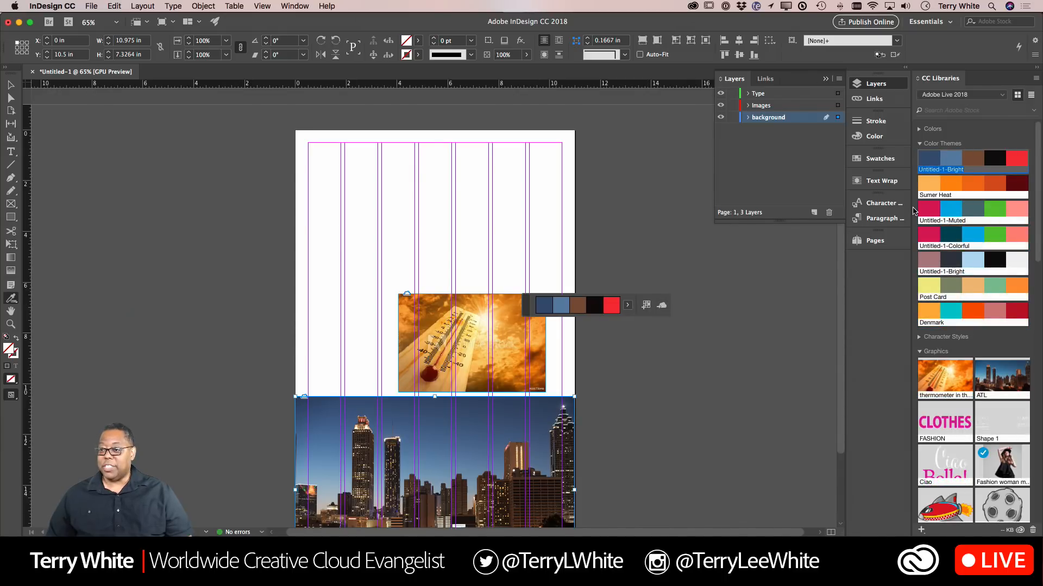
type("ATL")
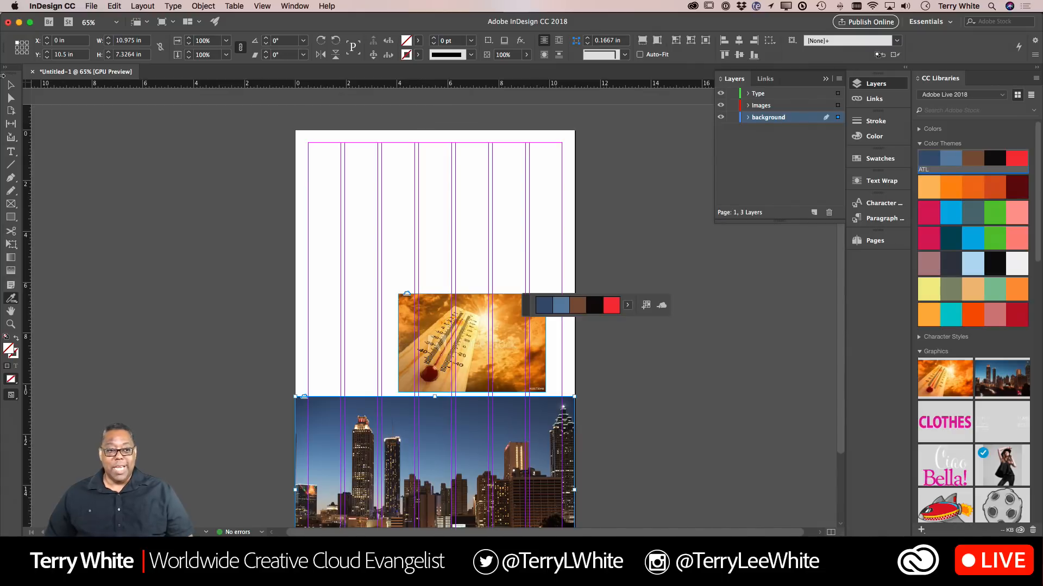
Delete the placed thermometer and skyline images from the page
left_click(12, 86)
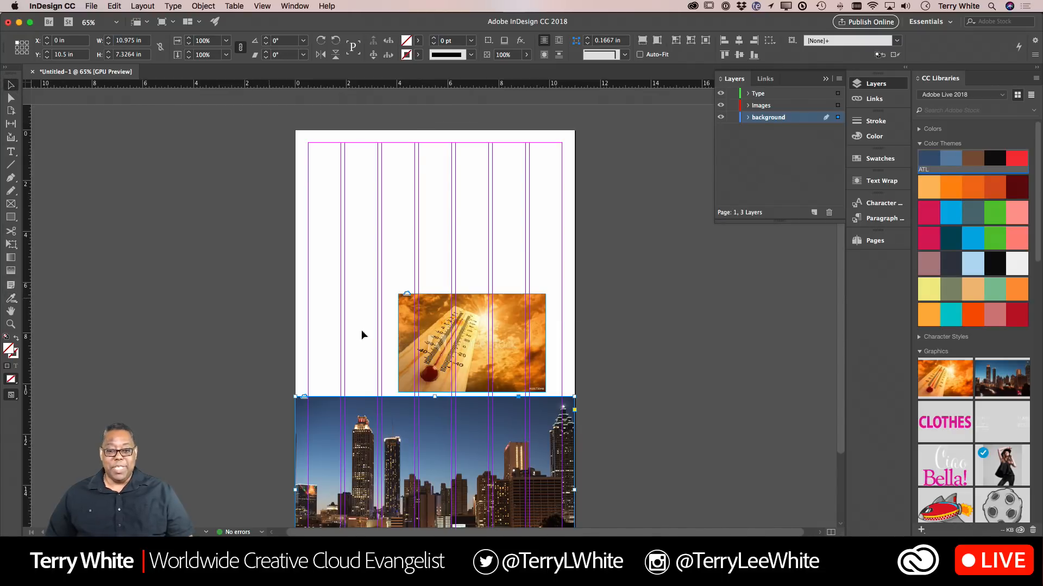
left_click(432, 358)
key("Delete")
left_click(444, 422)
key("Delete")
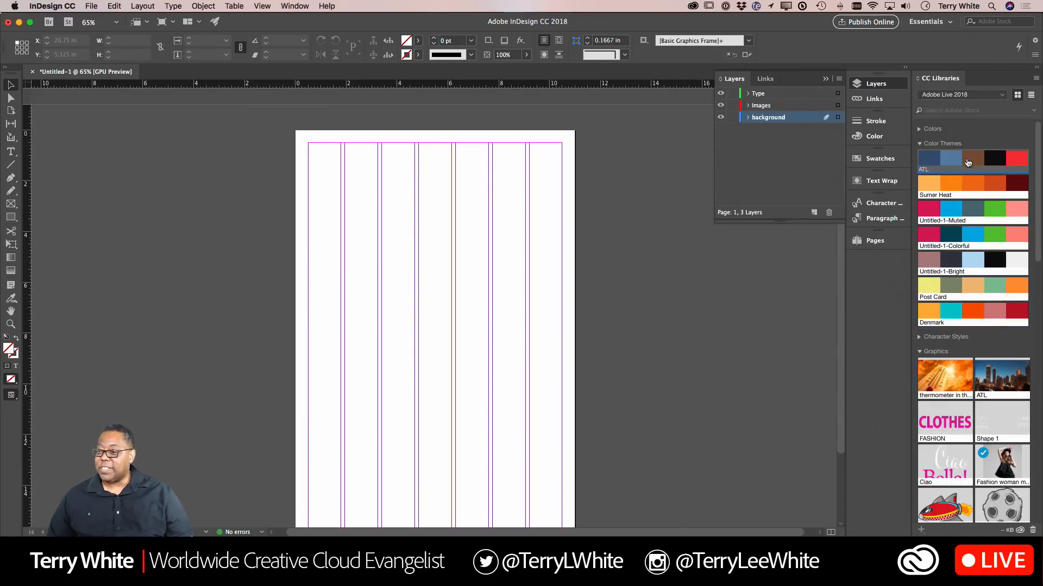
Draw an 11 × 17 in rectangle covering the entire page on the background layer
left_click(967, 182)
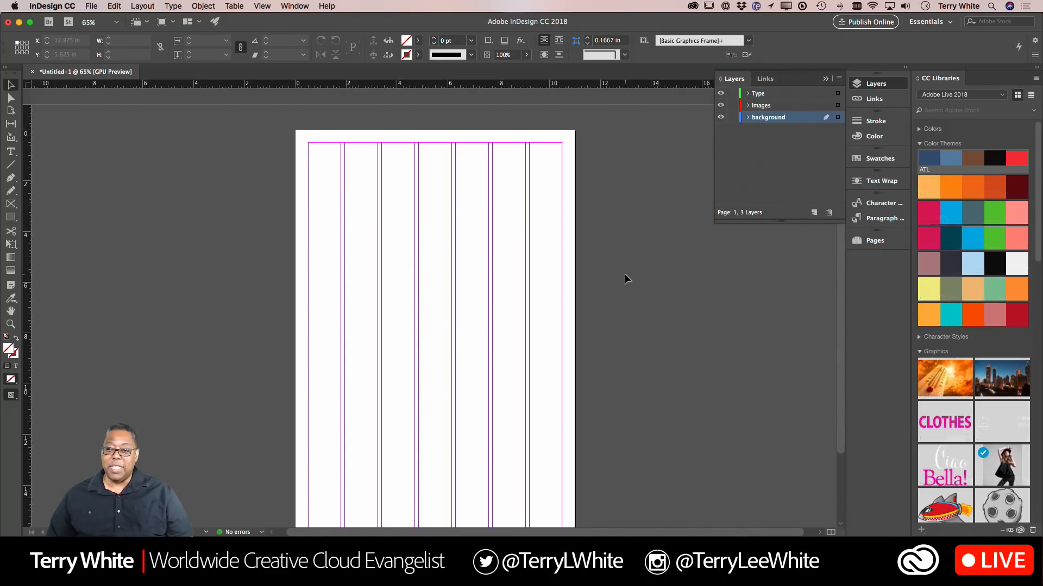
scroll(624, 274, "down", 1)
scroll(625, 273, "down", 2)
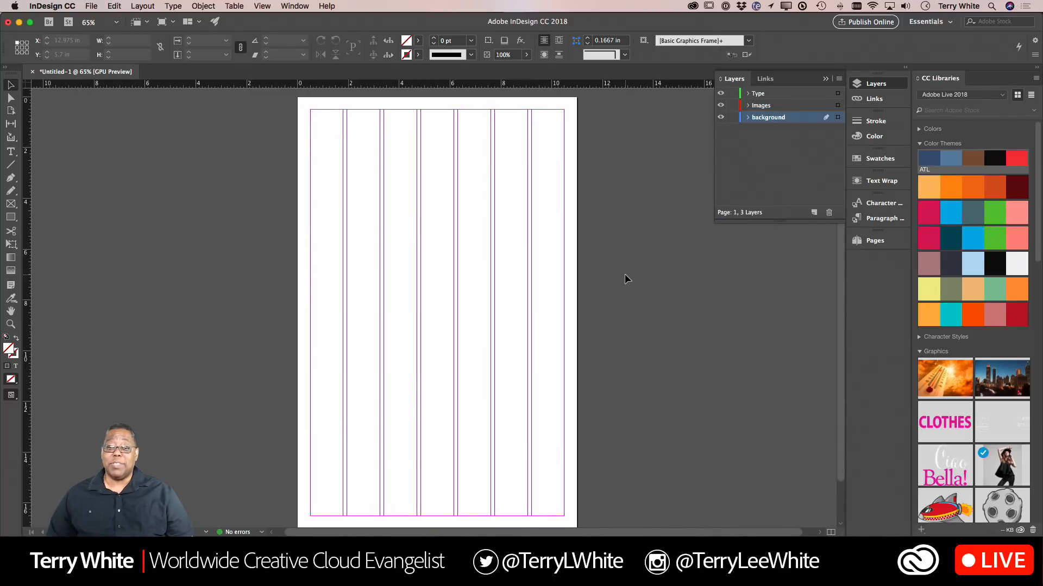
scroll(624, 275, "down", 1)
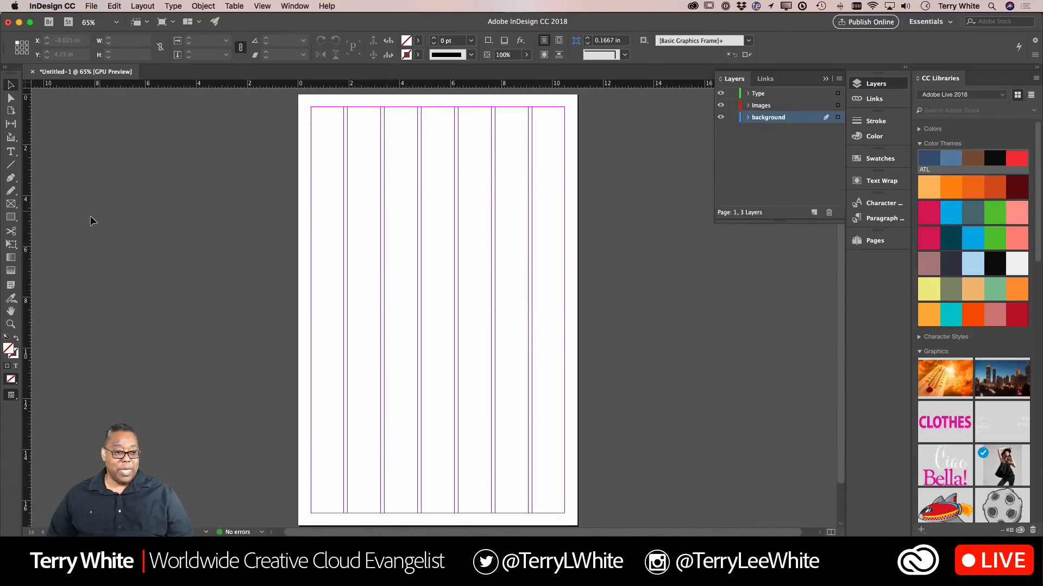
left_click(11, 218)
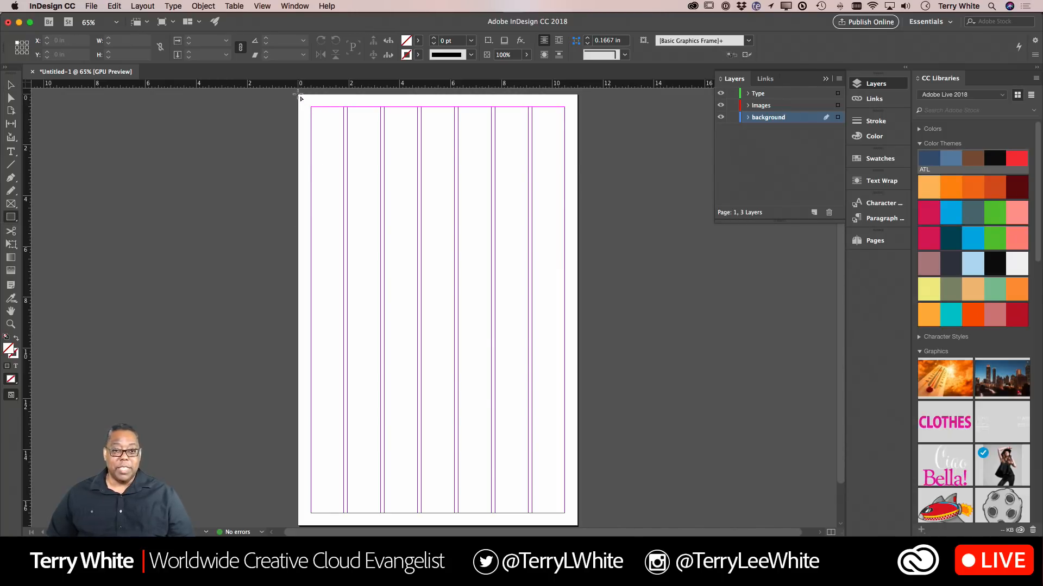
left_click_drag(298, 95, 577, 525)
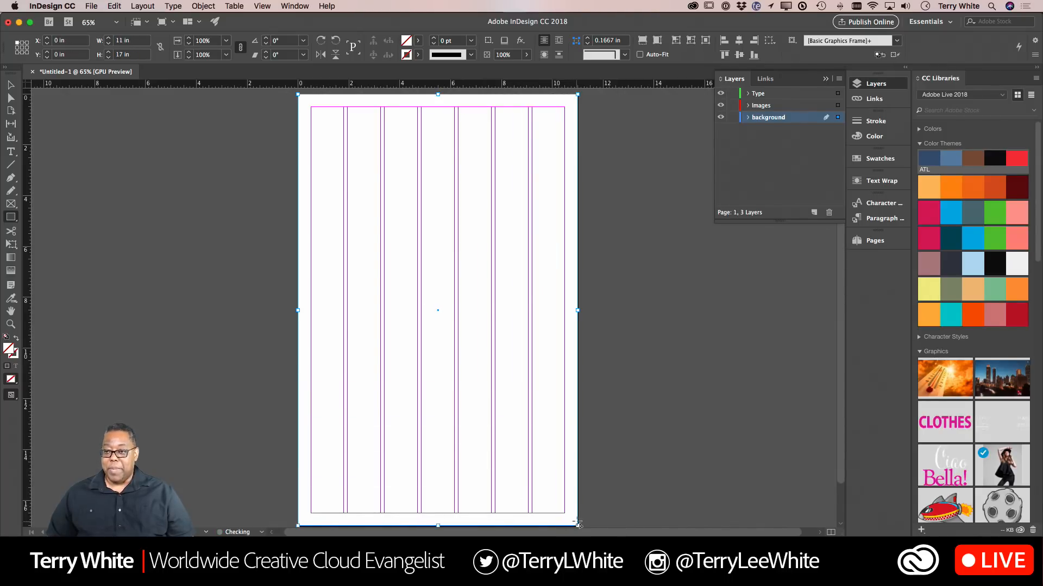
Try the orange colors of the Sumer Heat theme on the page-size rectangle and fill it with the lightest one
left_click(954, 185)
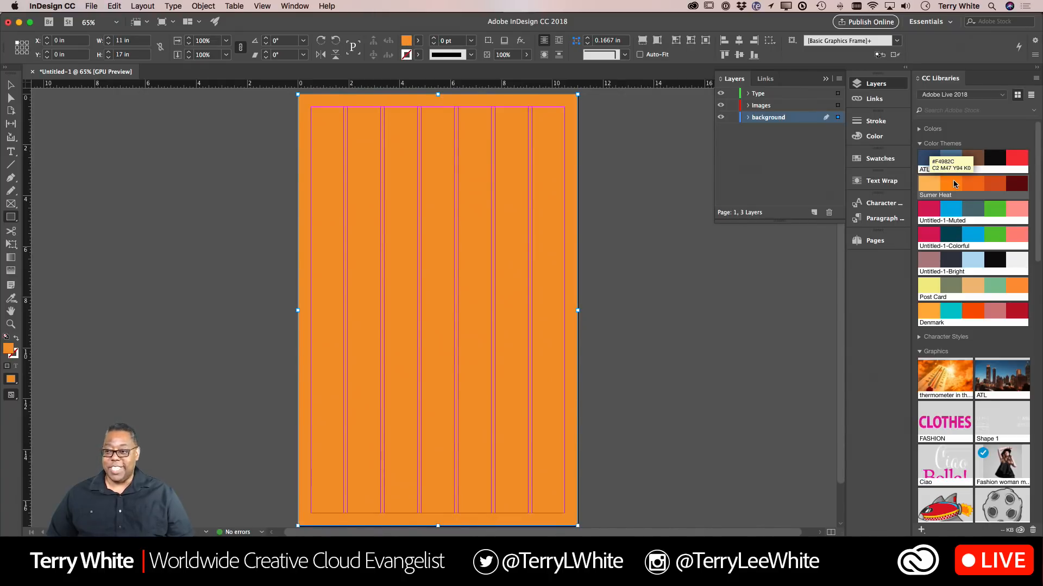
left_click(930, 188)
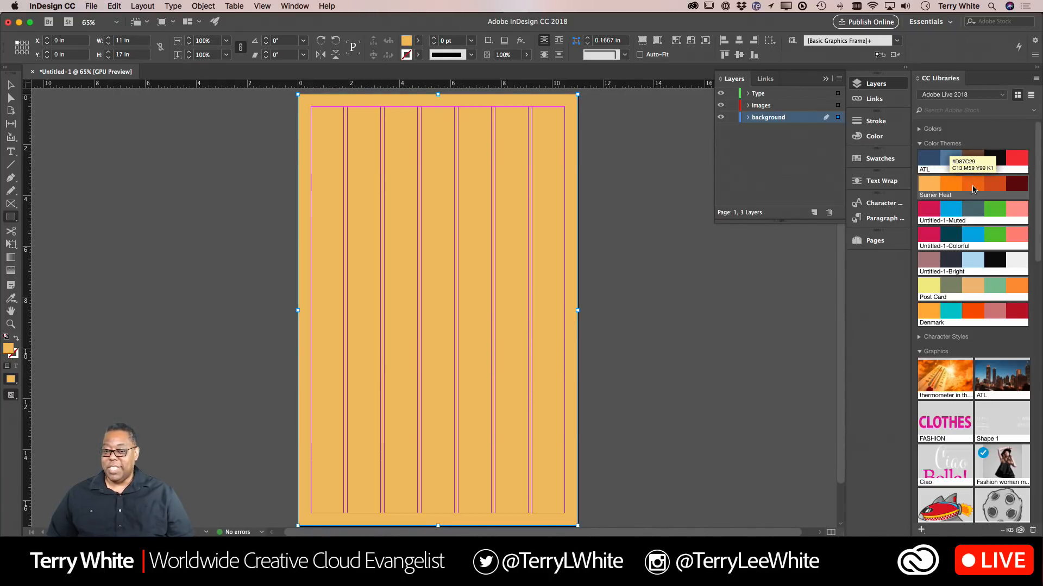
left_click(954, 184)
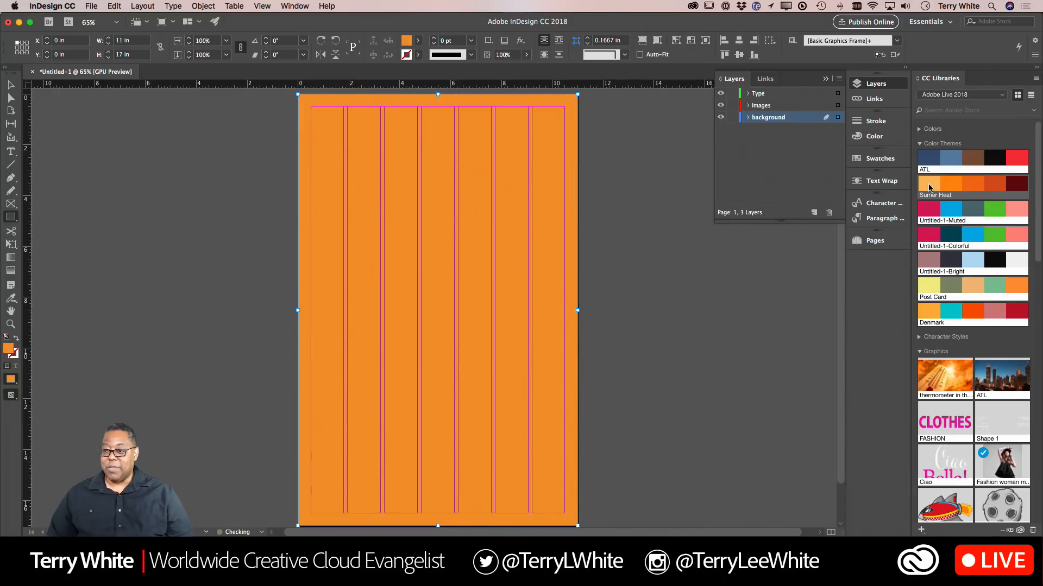
left_click(930, 187)
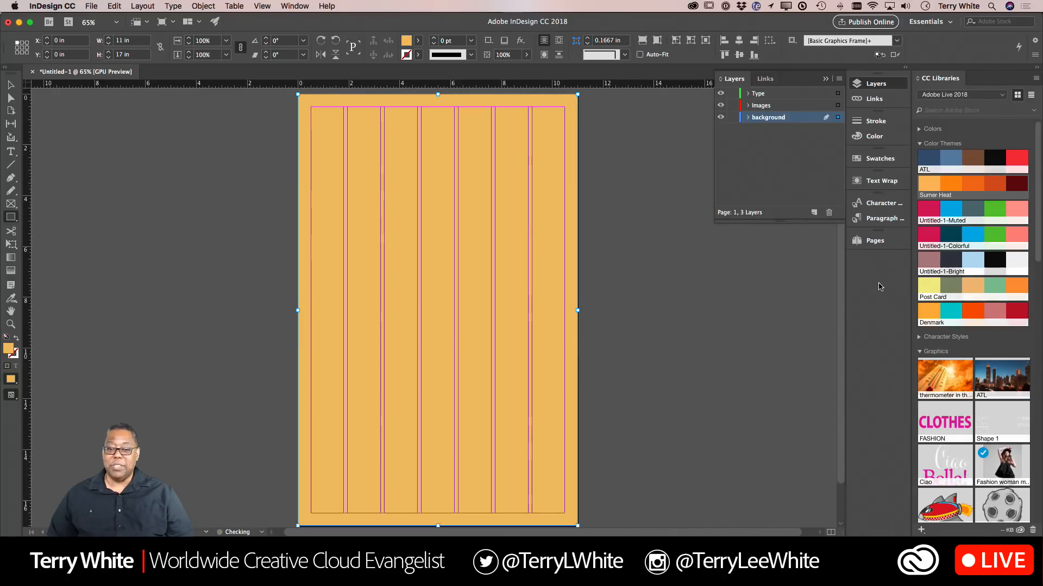
Lock the background layer and make the Images layer active
left_click(731, 118)
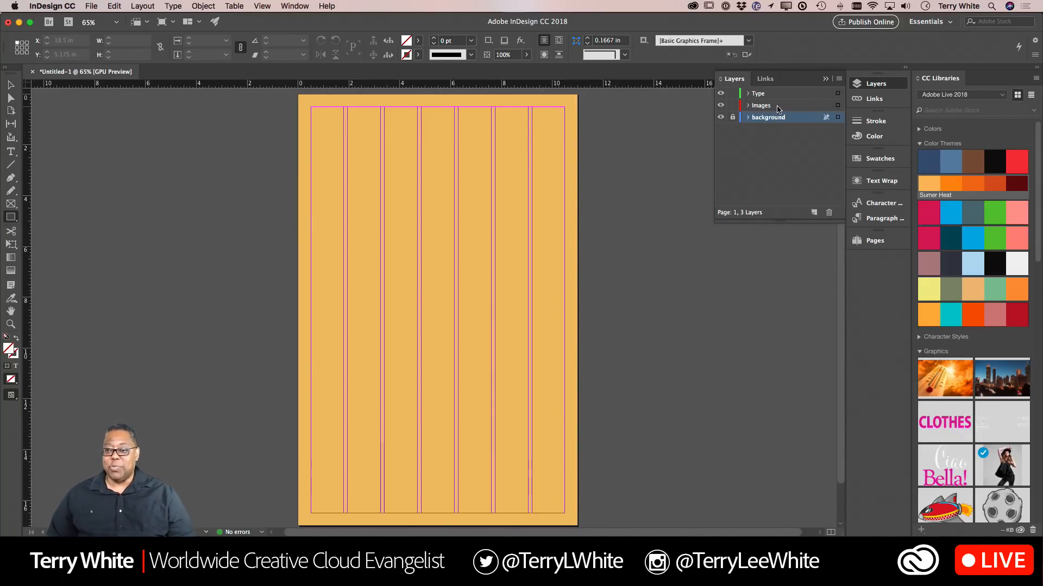
left_click(777, 109)
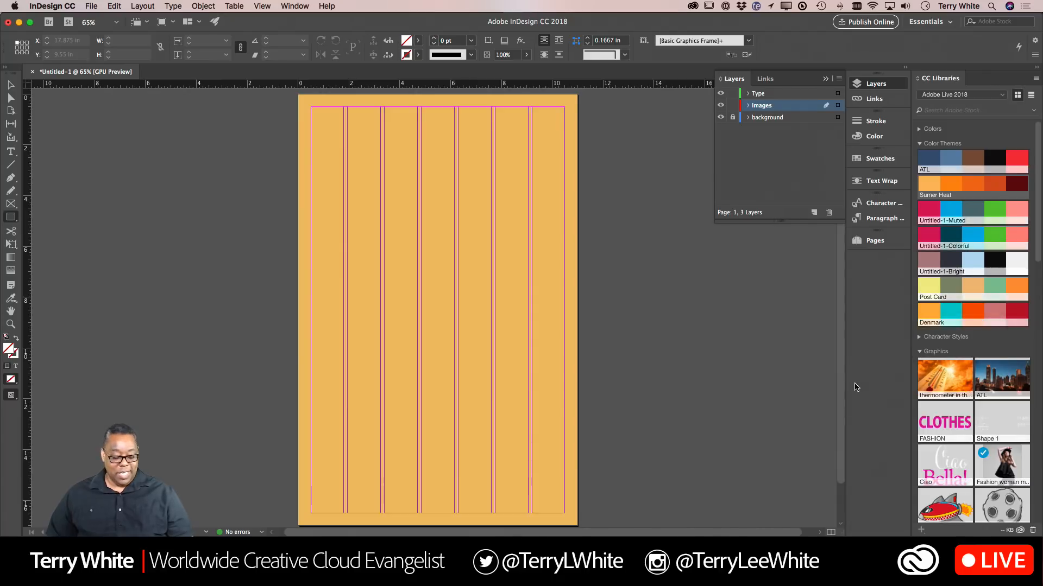
Switch to Illustrator
key("super+Tab")
key("super+Tab")
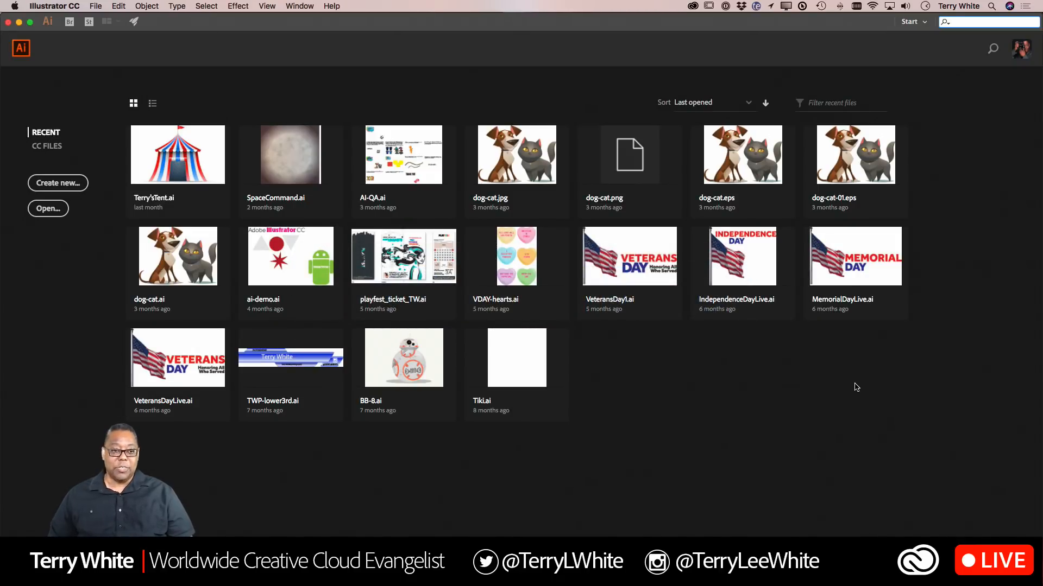
left_click(51, 184)
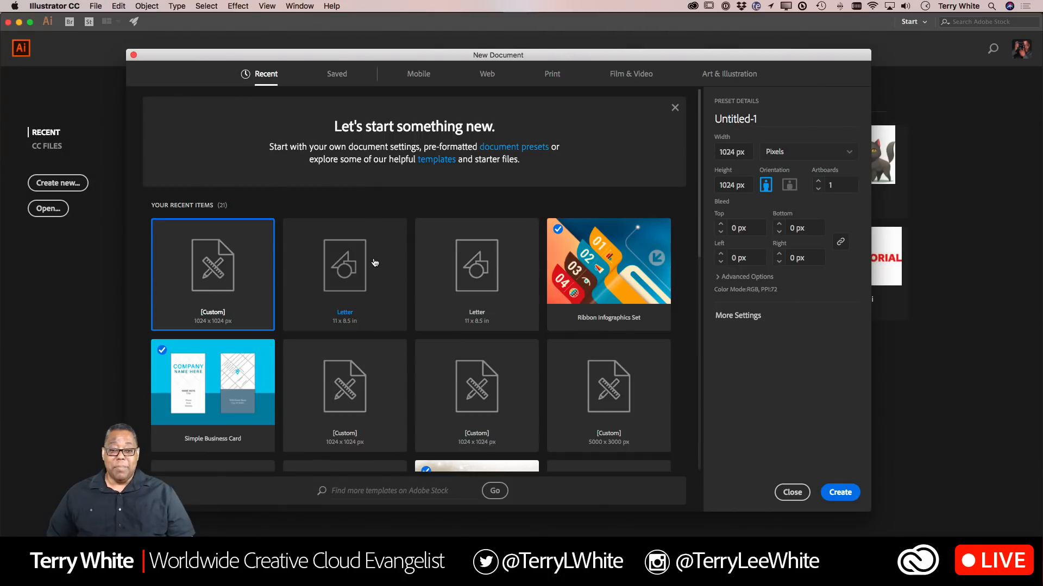
left_click(358, 272)
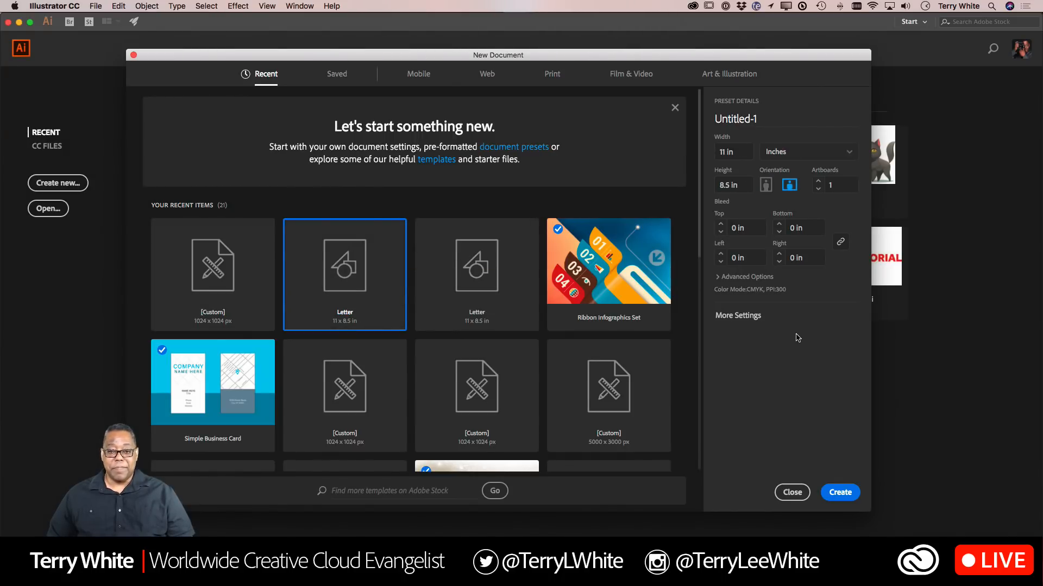
key("Escape")
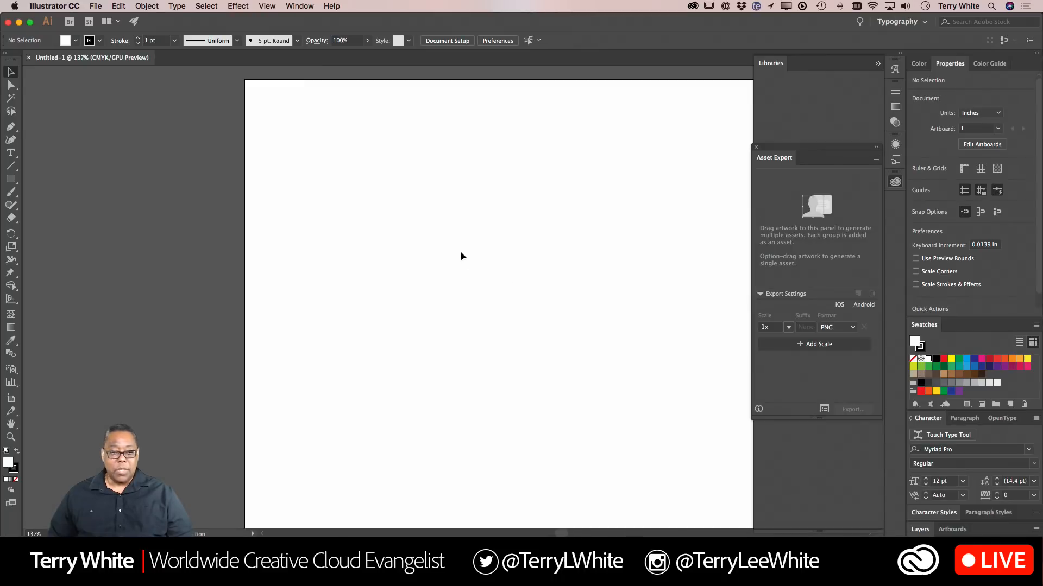
key("super+w")
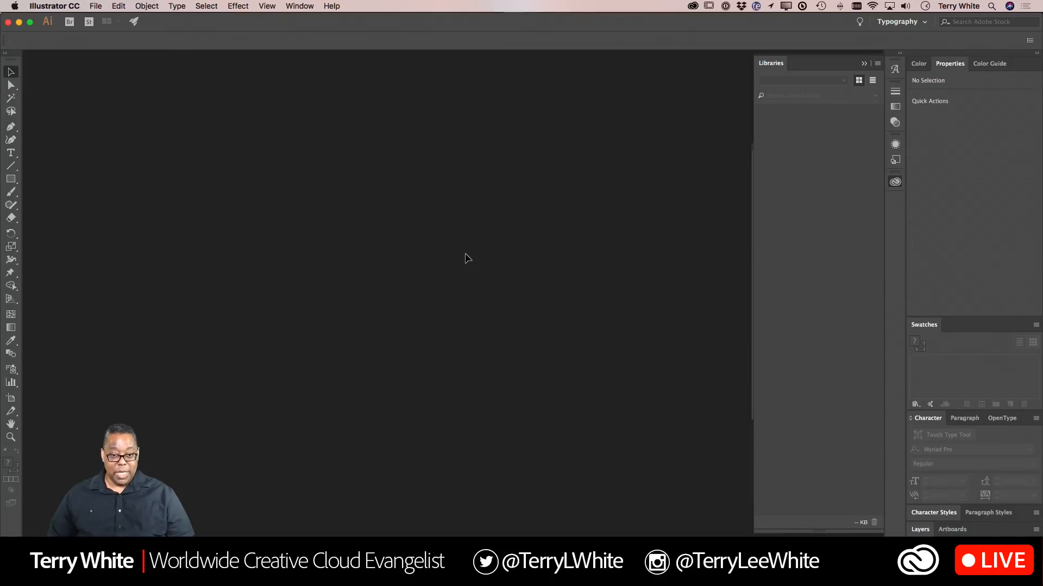
Create a new Letter document in portrait orientation, 8.5 × 11 in, with one artboard
key("super+n")
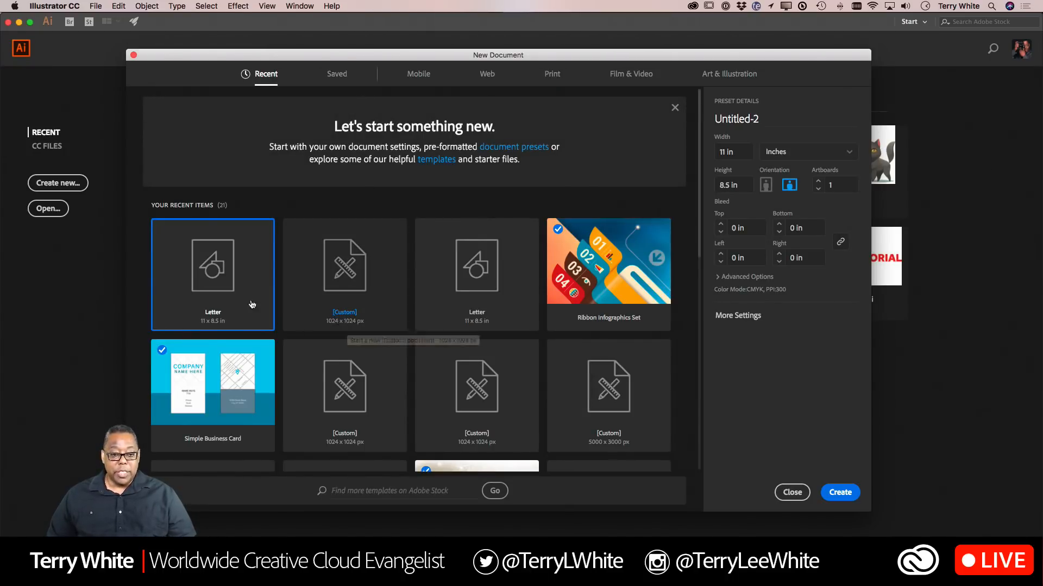
left_click(765, 185)
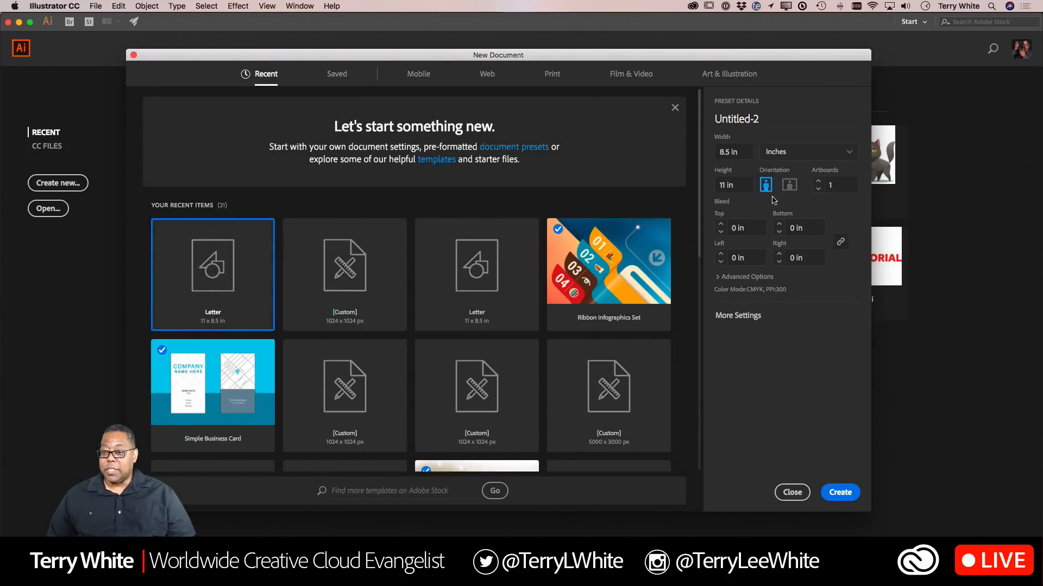
left_click(839, 493)
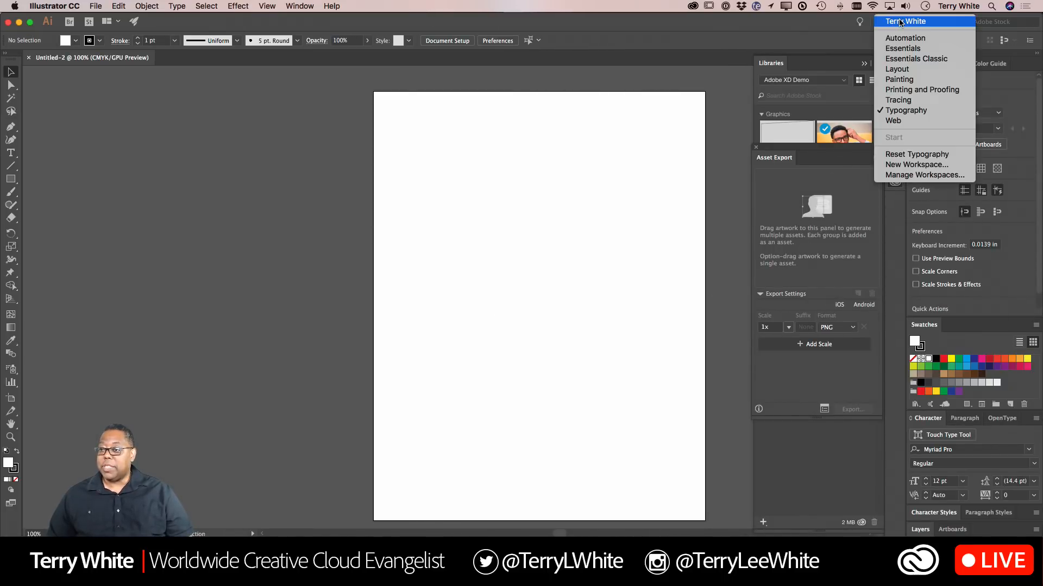
Switch to the custom personal workspace and show the Adobe Live 2018 library
left_click(901, 23)
left_click(904, 23)
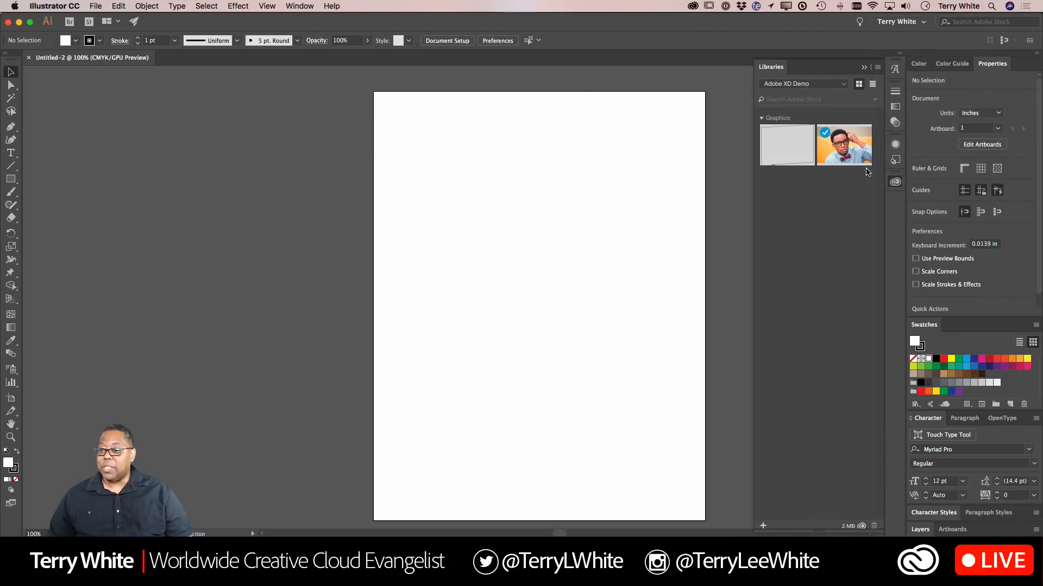
left_click(789, 86)
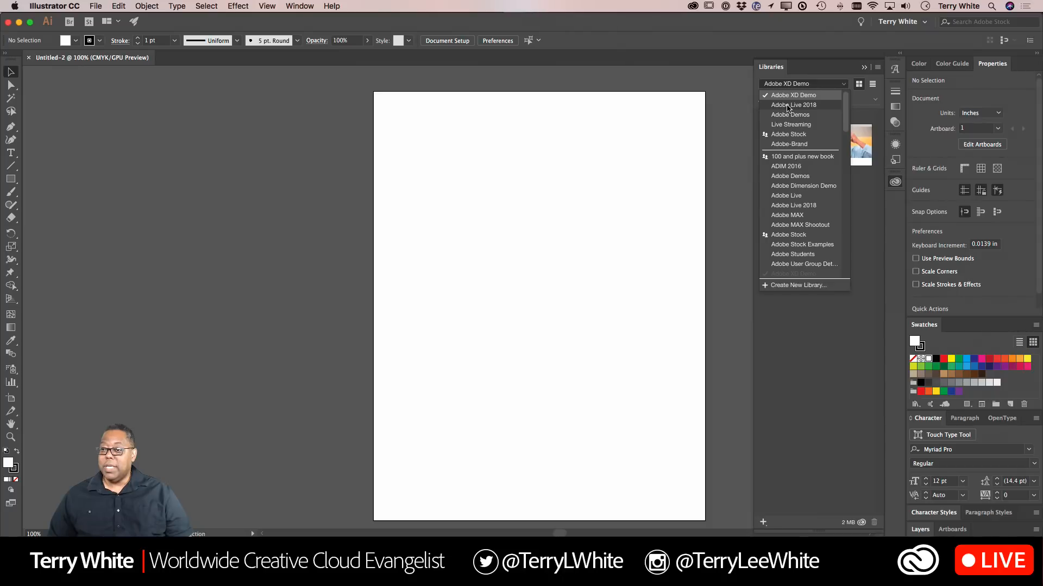
left_click(788, 105)
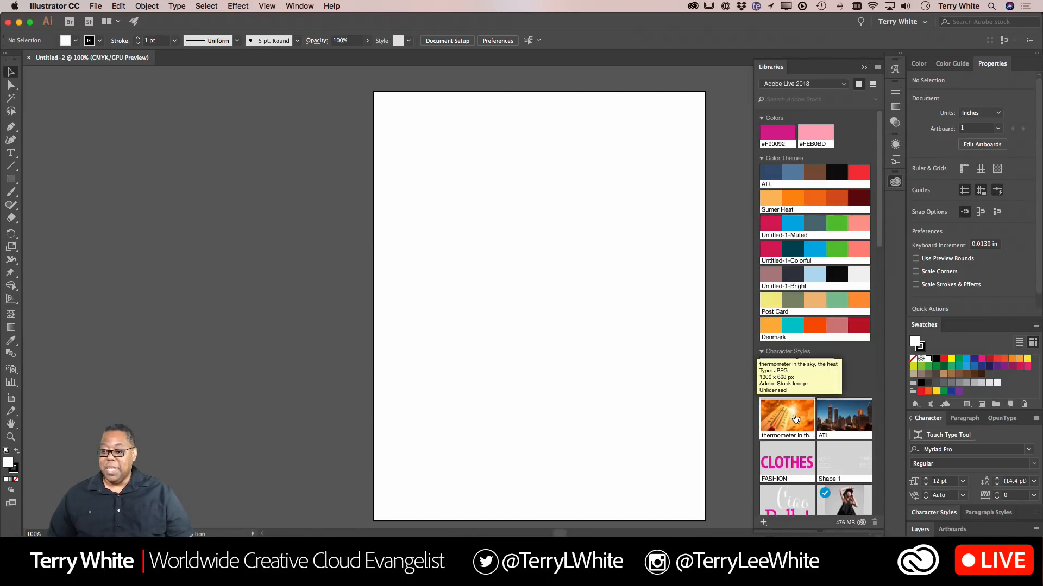
Place the ATL skyline image from the library across the full artboard width in its lower part, about 8.5 × 5.67 in
left_click_drag(835, 423, 491, 396)
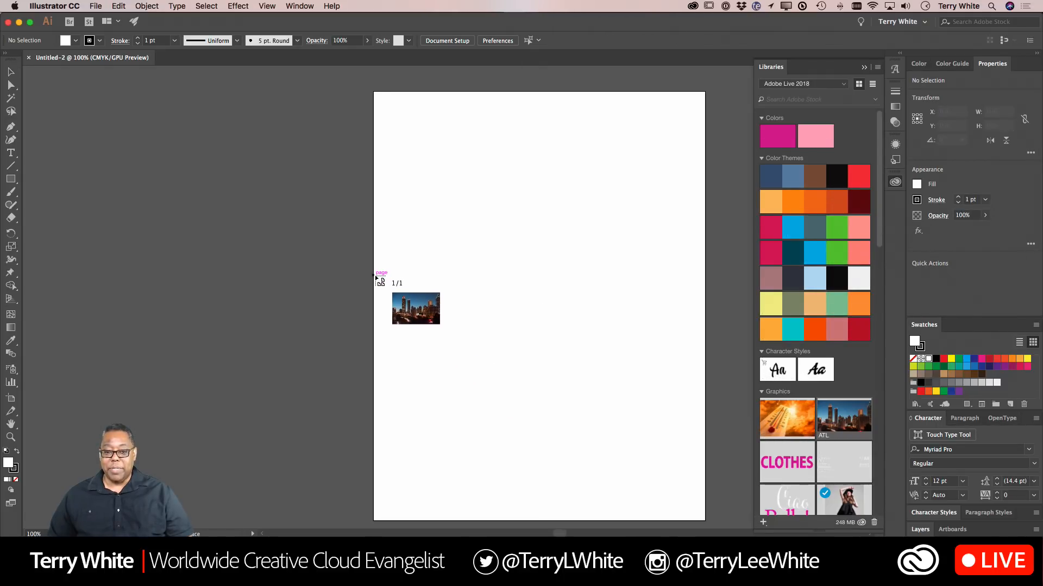
left_click_drag(374, 275, 706, 521)
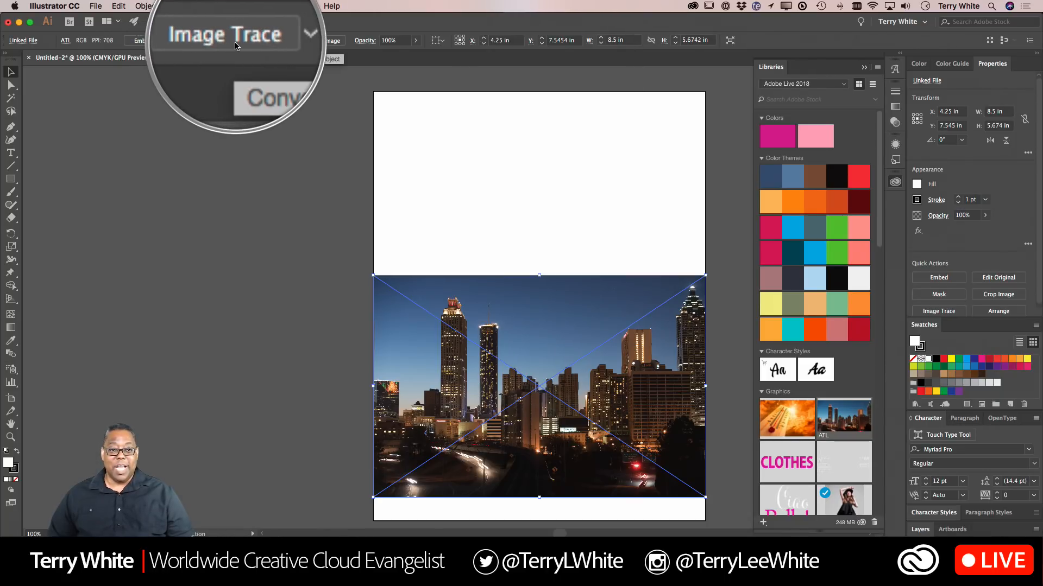
Image Trace the skyline photo with the 16 Colors preset and expand the result into editable paths
left_click(257, 41)
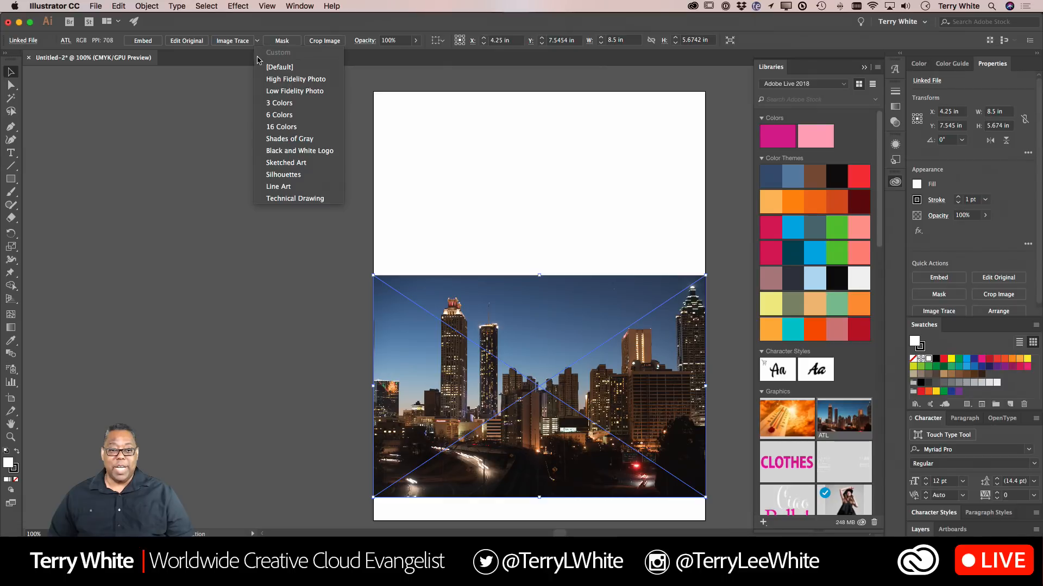
left_click(280, 127)
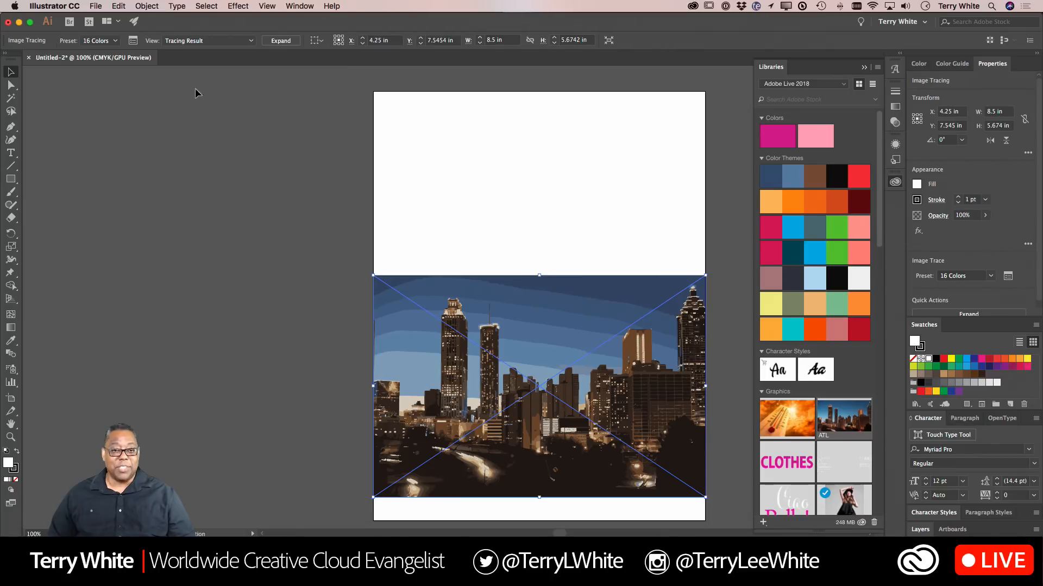
left_click(281, 41)
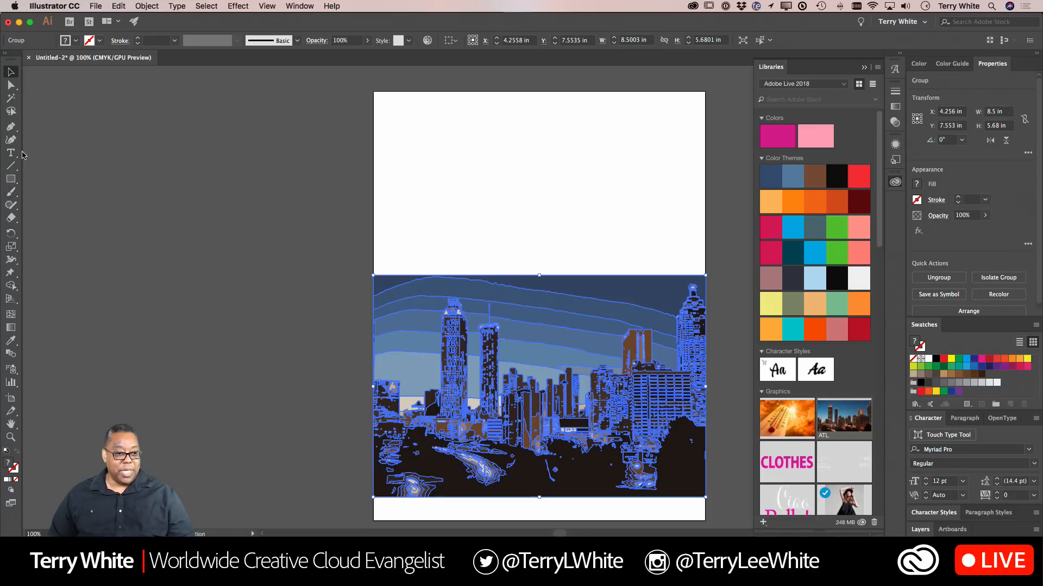
Directly select the upper sky bands and the sky left of the tall left tower in the traced skyline and delete them entirely
left_click(11, 85)
left_click(254, 308)
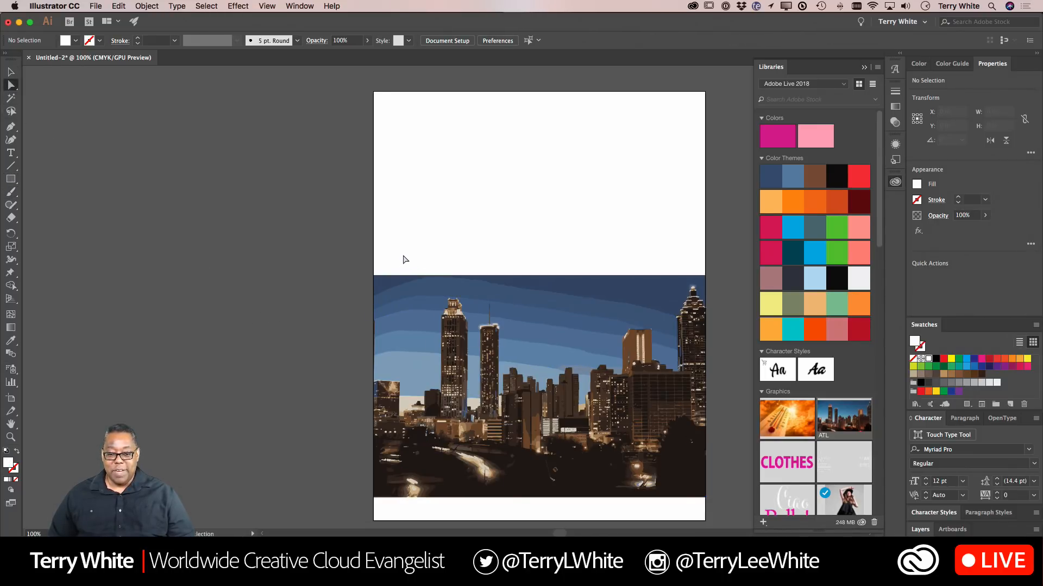
left_click_drag(403, 255, 412, 330)
left_click_drag(412, 369, 410, 406)
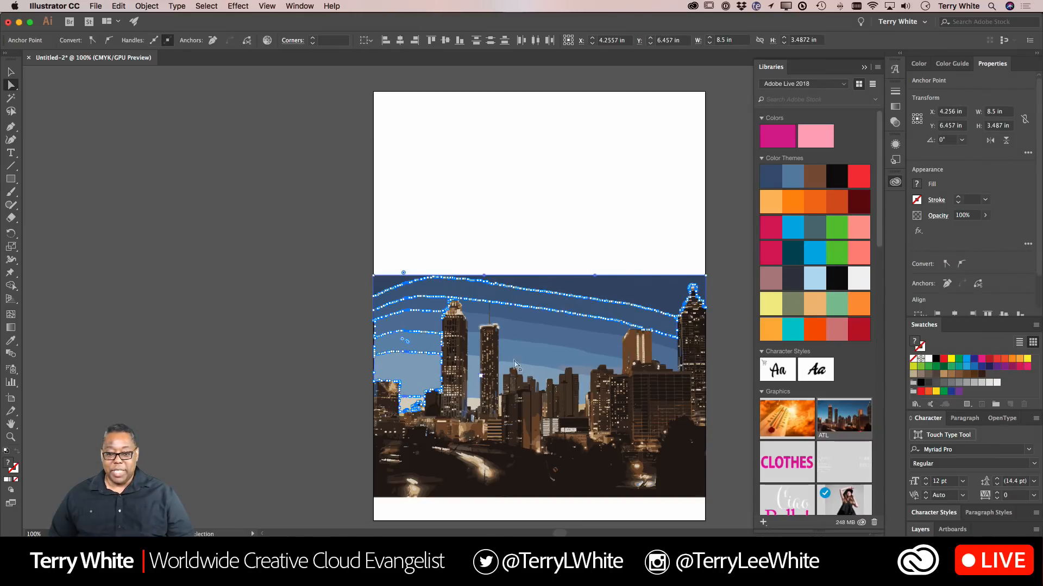
key("Delete")
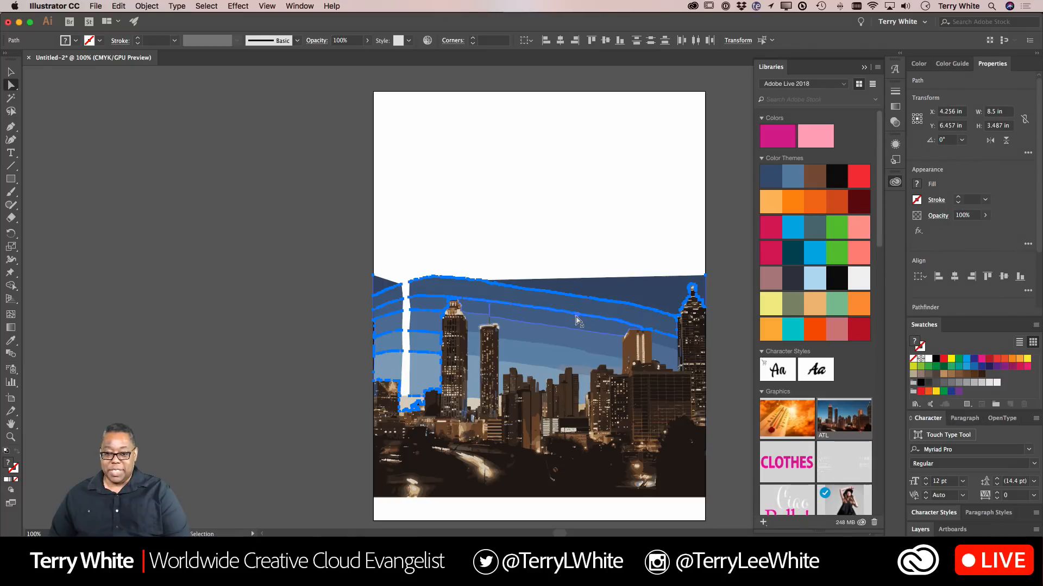
key("Delete")
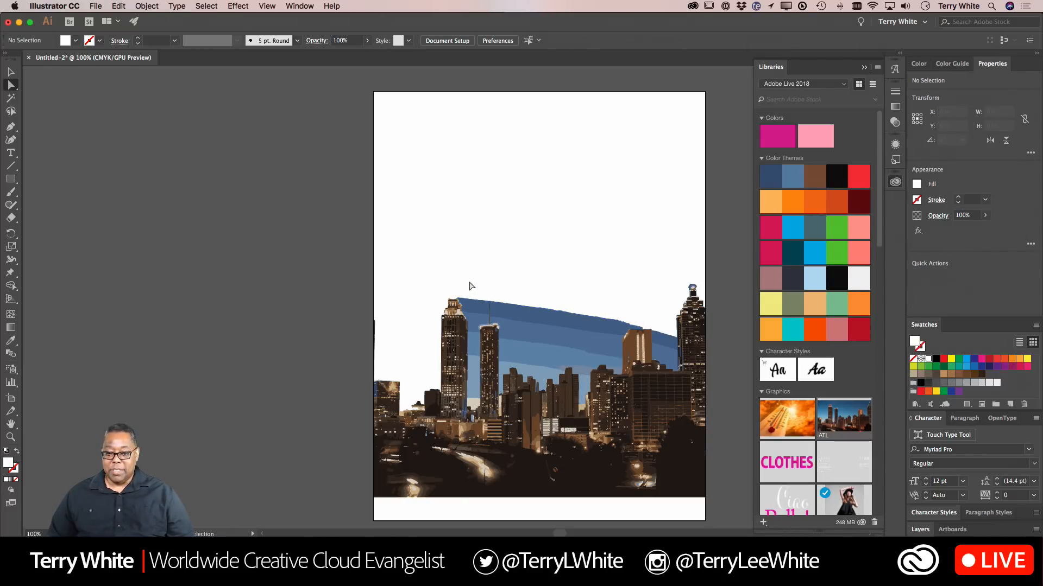
Delete the remaining large blue sky bands between the two tall left towers and across the middle of the skyline
left_click_drag(469, 282, 476, 406)
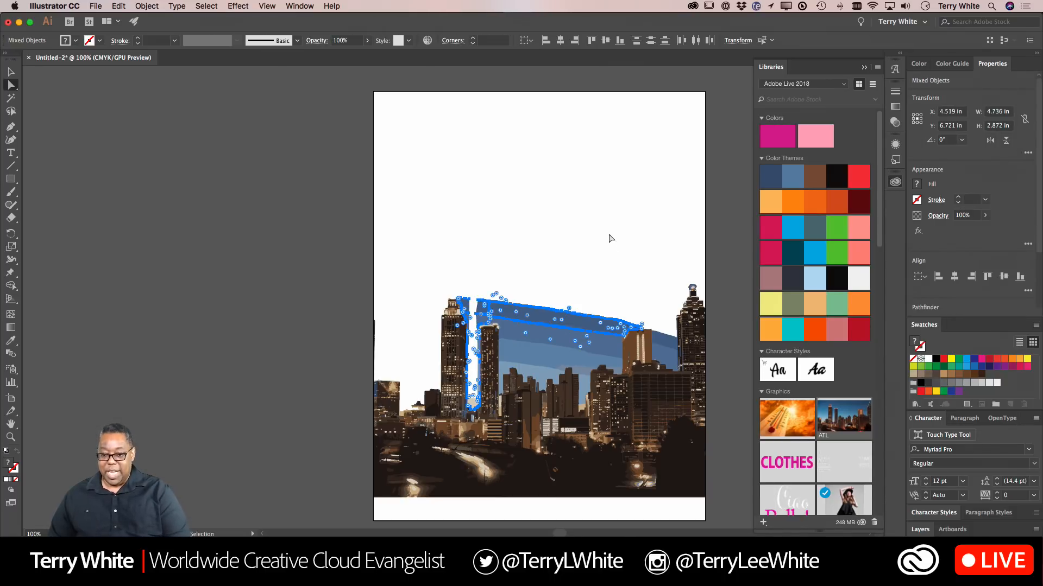
key("Delete")
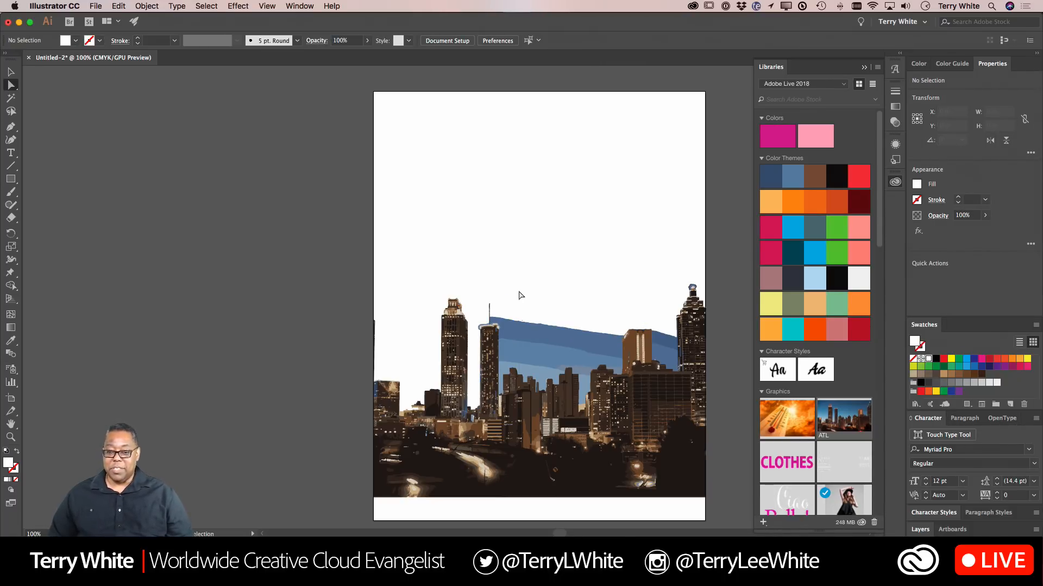
left_click_drag(519, 291, 536, 380)
key("Delete")
key("Delete")
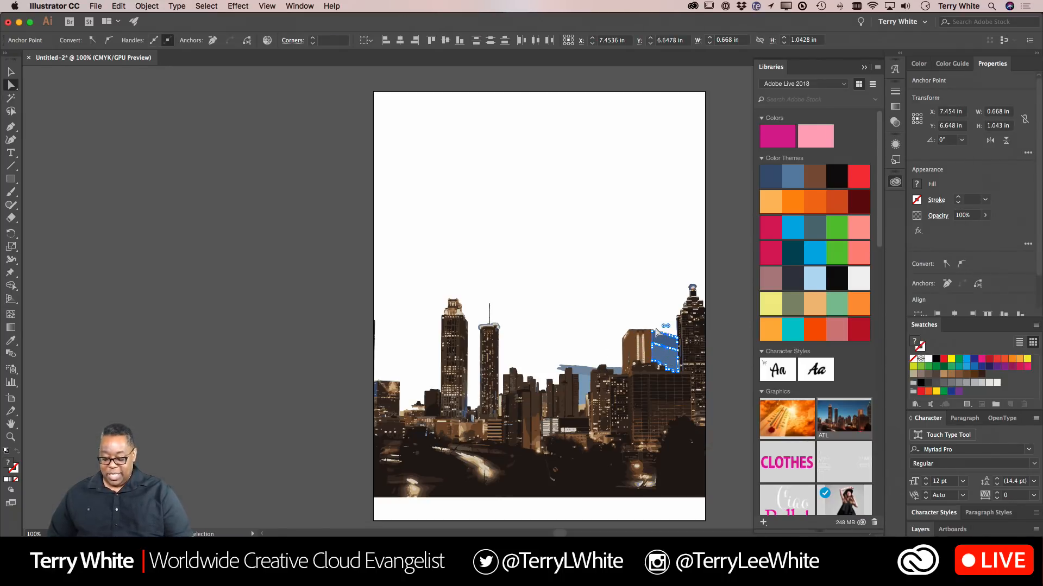
Delete the leftover sky patches around the brown tower and in the gap between the central buildings
left_click(660, 340)
key("Delete")
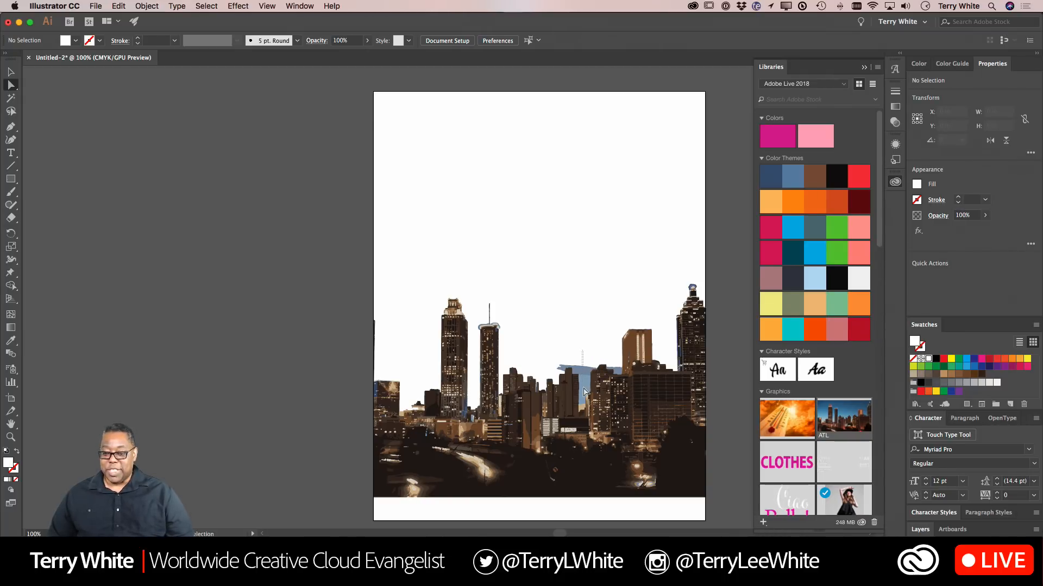
left_click(583, 413)
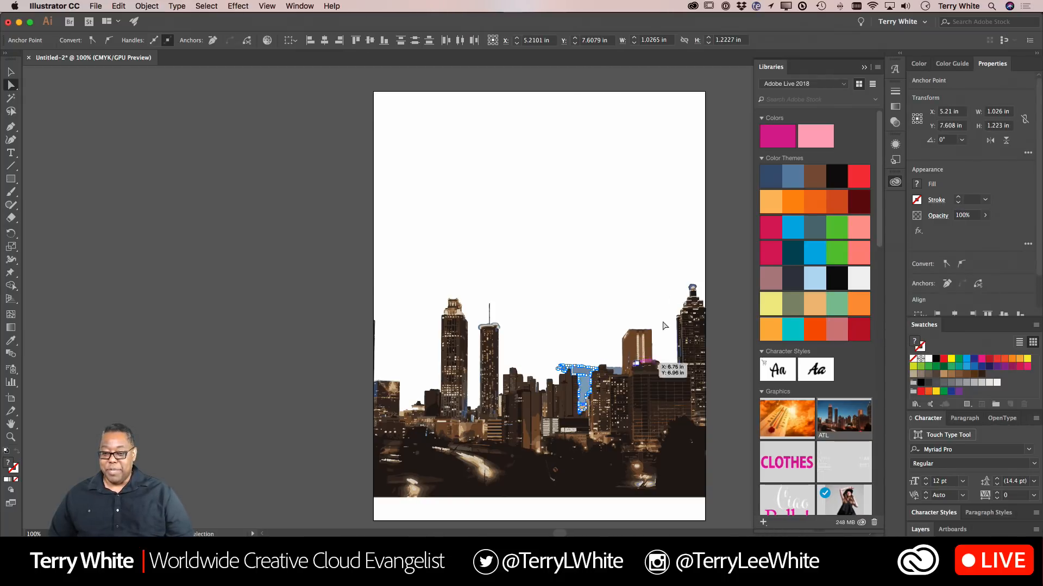
key("Delete")
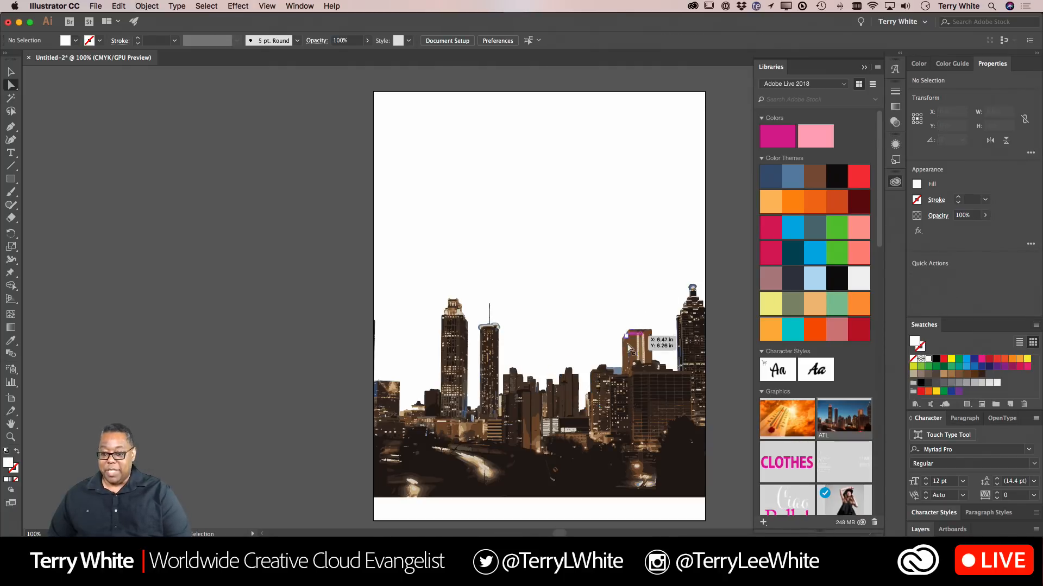
left_click(619, 373)
key("Delete")
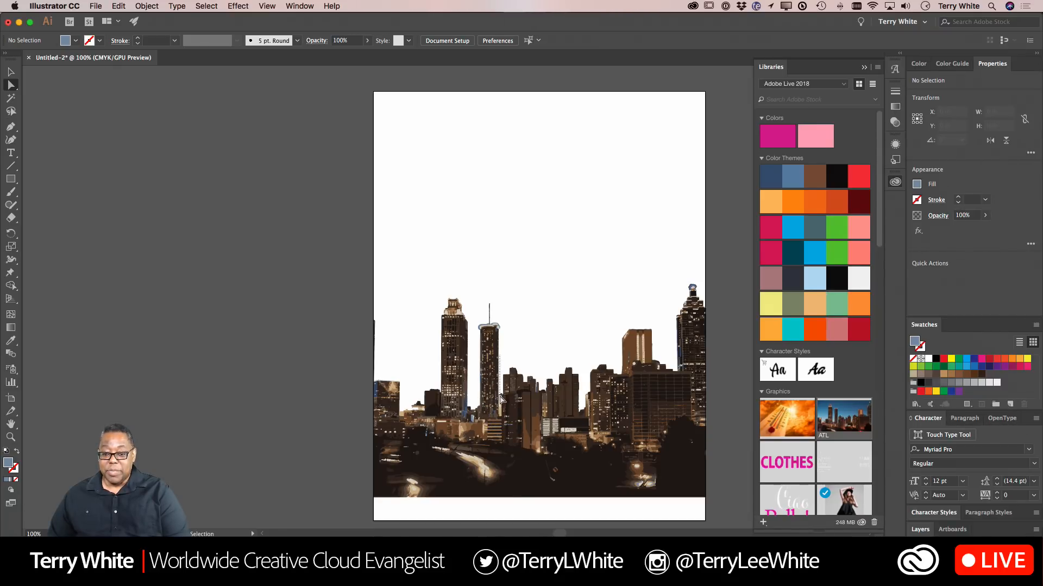
Delete the small sky fragment at the base of the antenna tower's right side
left_click_drag(501, 405, 503, 406)
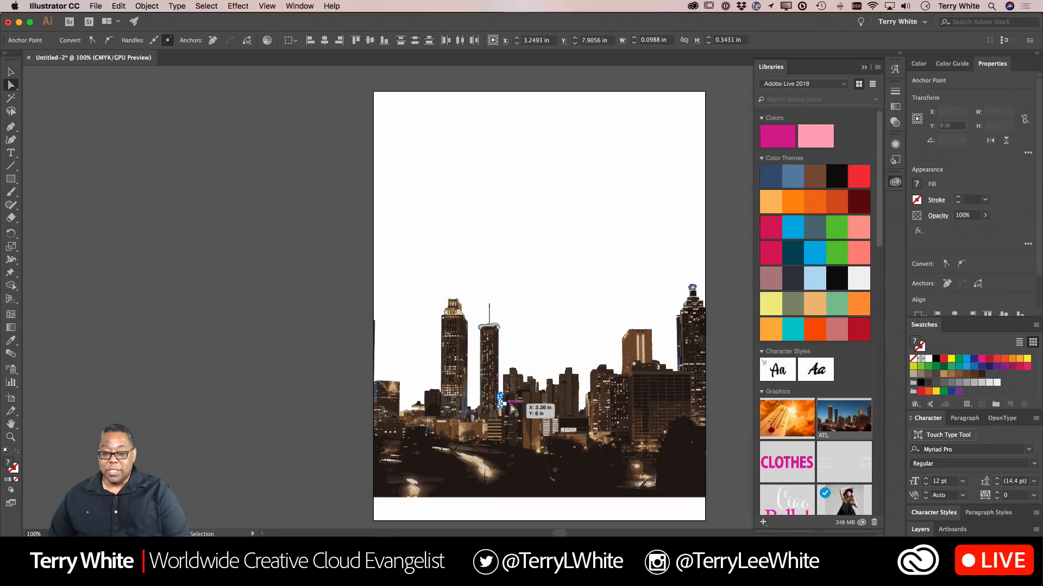
key("Delete")
key("Delete")
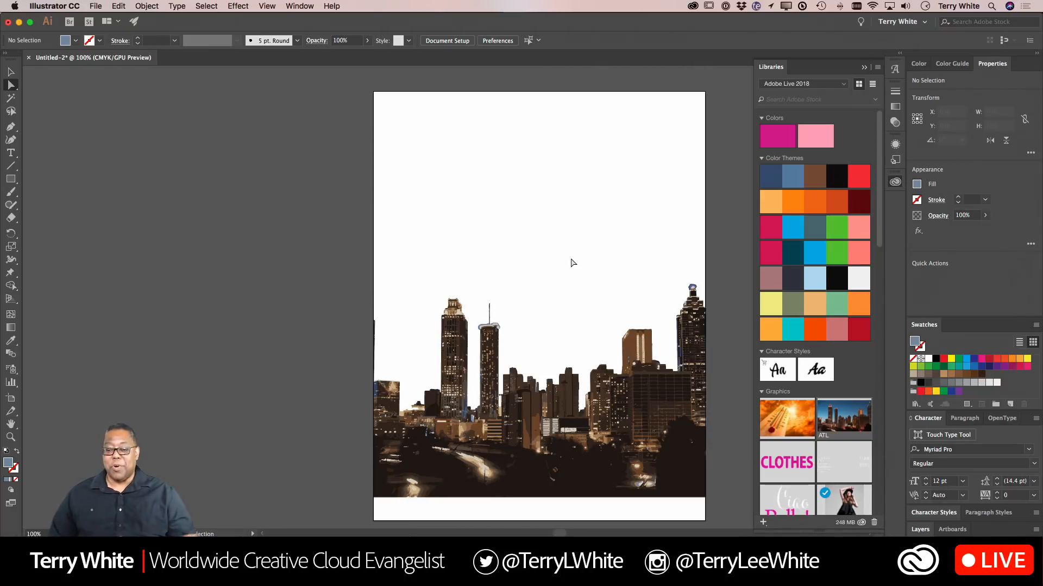
Try theme colors on the black foreground shape, ending with the burnt orange of the Sumer Heat theme
left_click(584, 463)
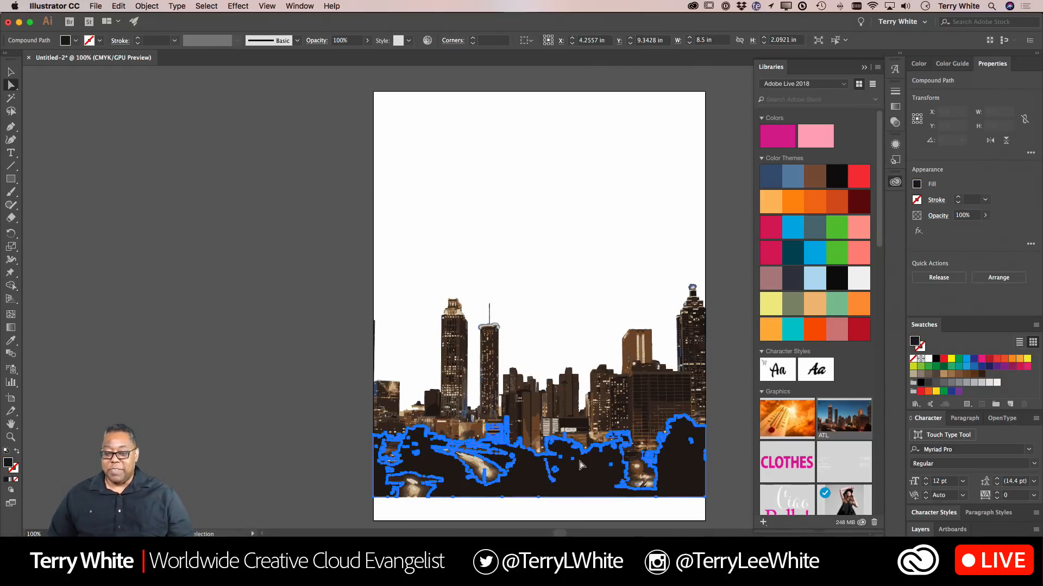
left_click(786, 251)
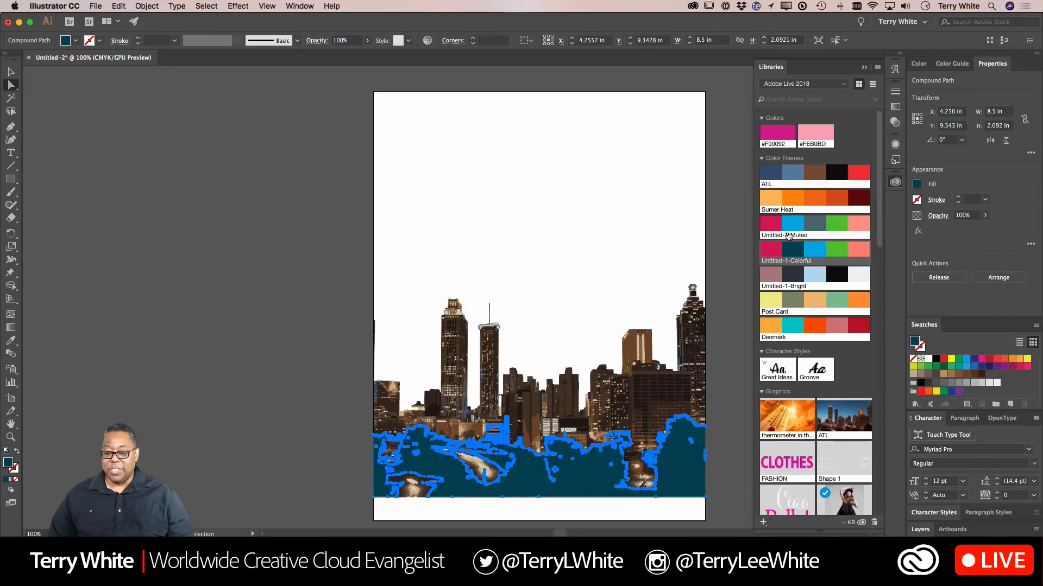
left_click(786, 223)
left_click(780, 204)
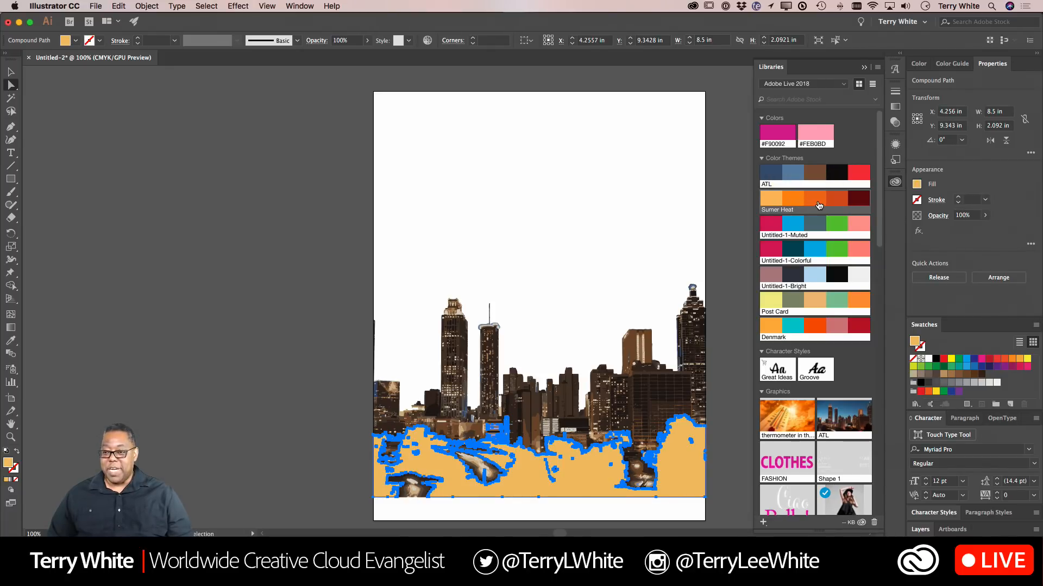
left_click(819, 205)
left_click(844, 205)
left_click(857, 205)
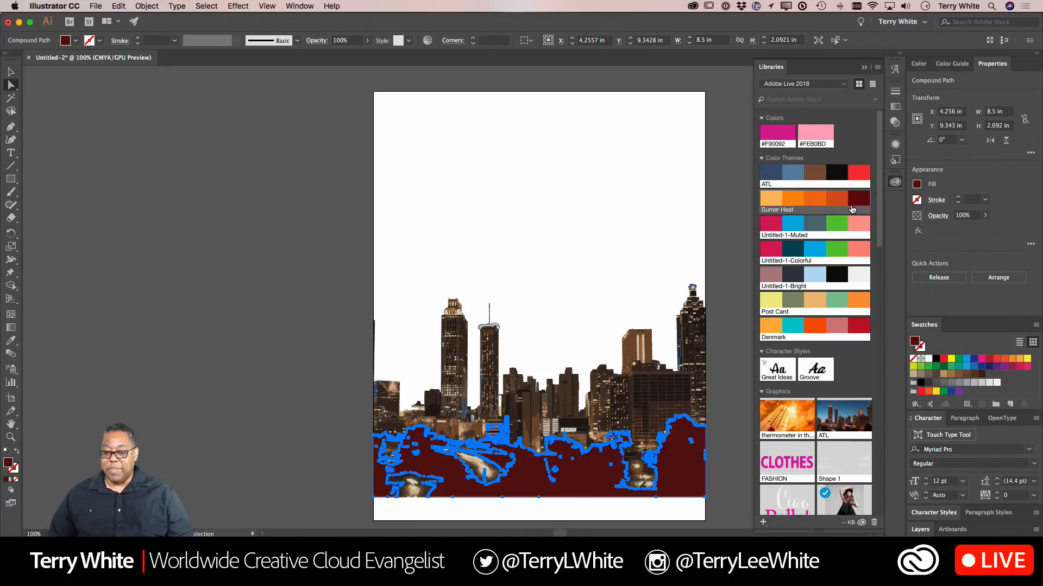
left_click(837, 200)
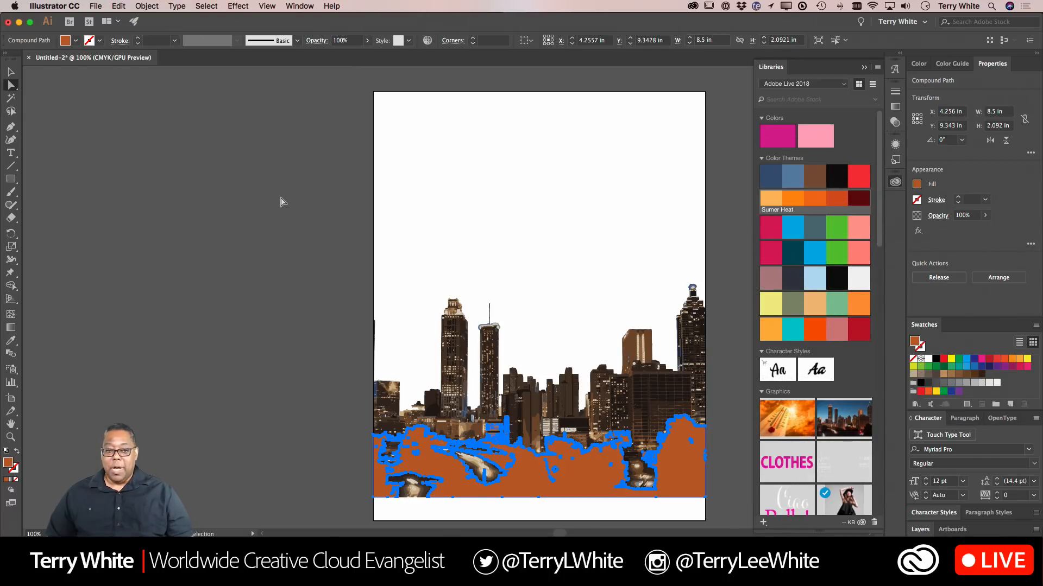
left_click(393, 190)
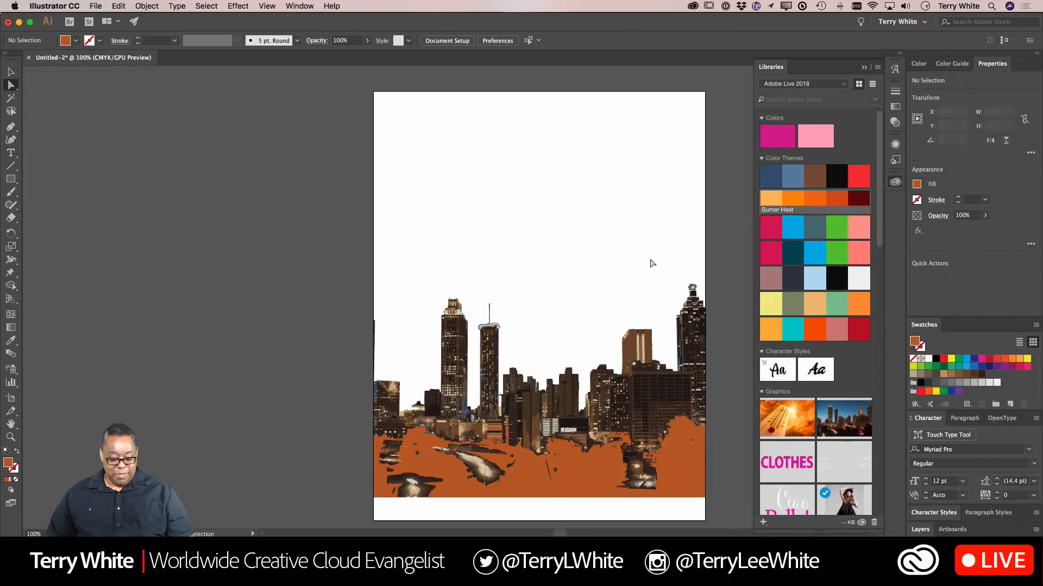
Undo all the color changes to the foreground shape and deselect the artwork
key("super+z")
key("super+z")
key("super+z")
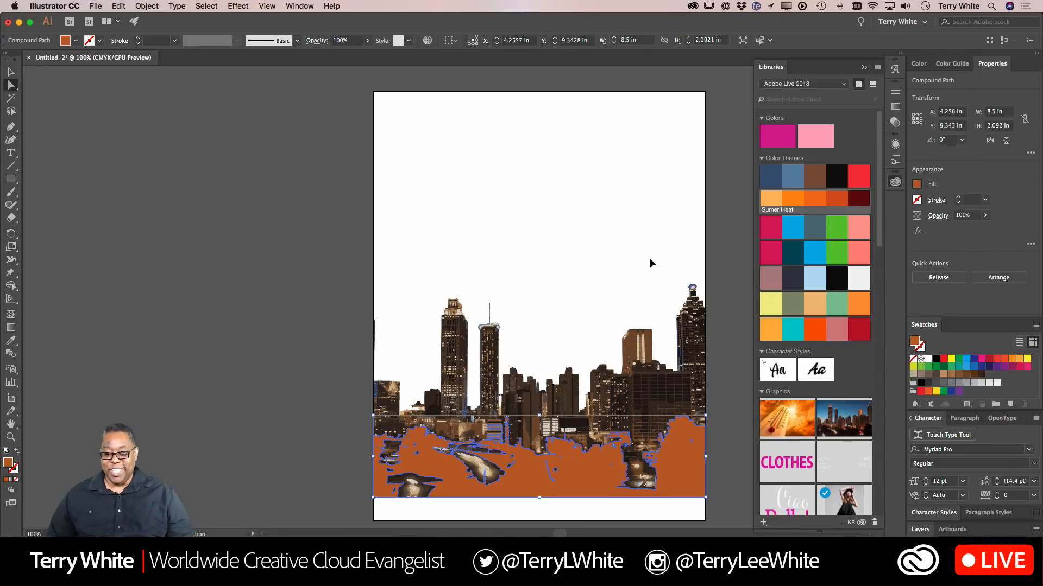
key("super+z")
key("super+z")
key("super+z")
key("super+z")
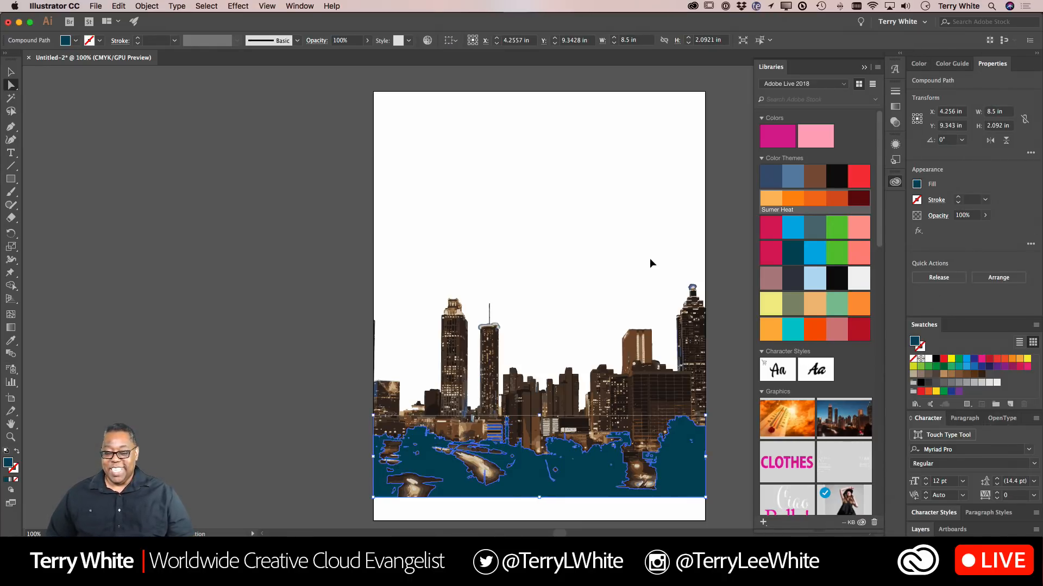
key("super+z")
key("super+z")
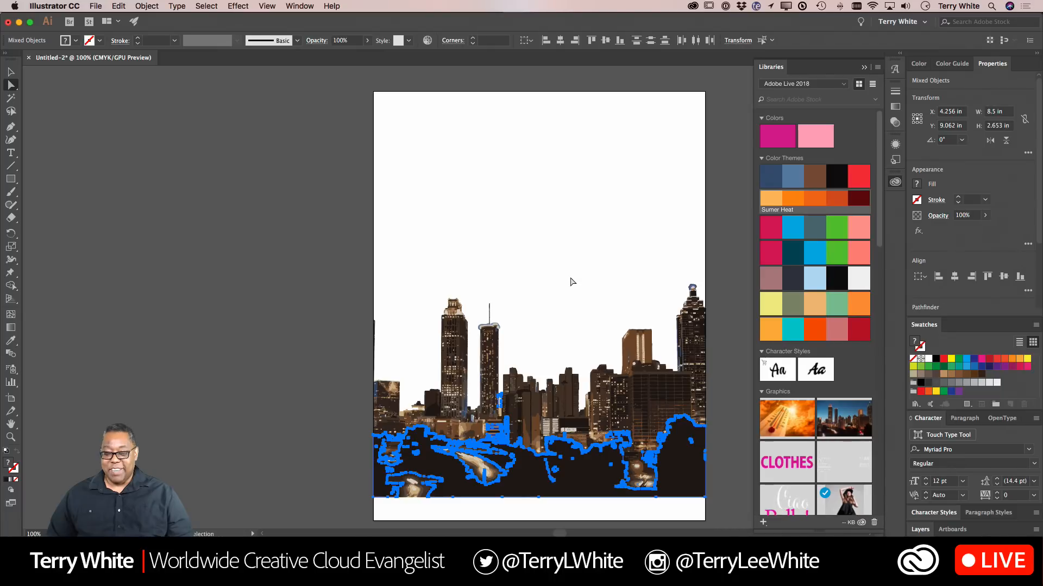
left_click(527, 280)
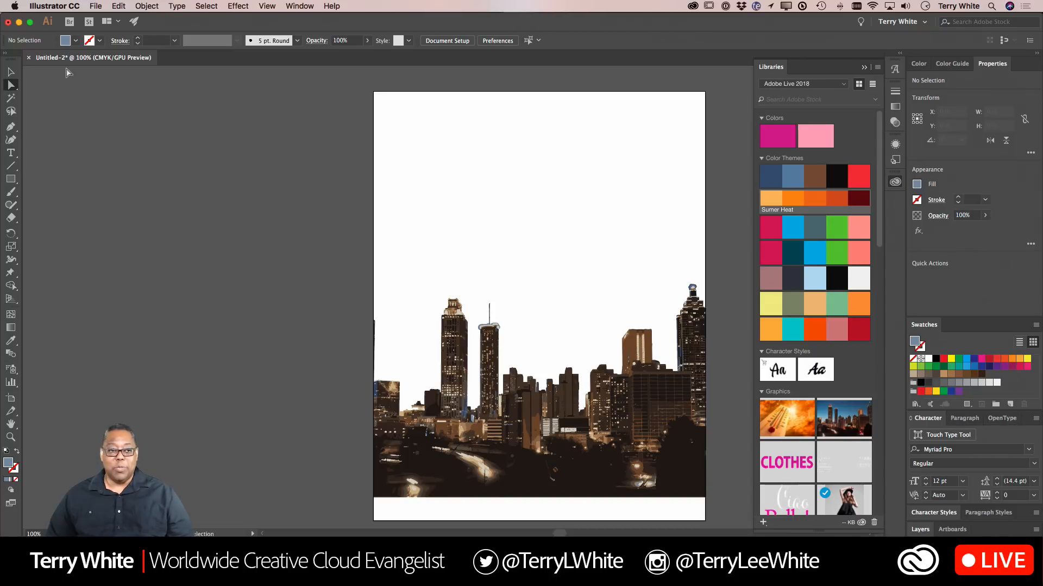
Select the whole skyline group and place four Puppet Warp pins up the antenna tower, from its base to the antenna tip
left_click(12, 73)
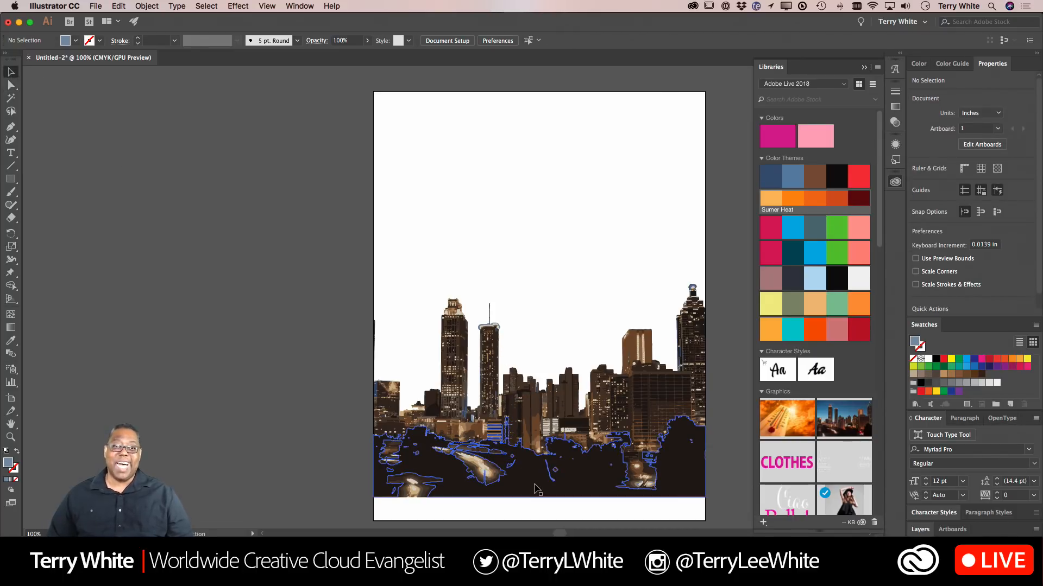
left_click(495, 381)
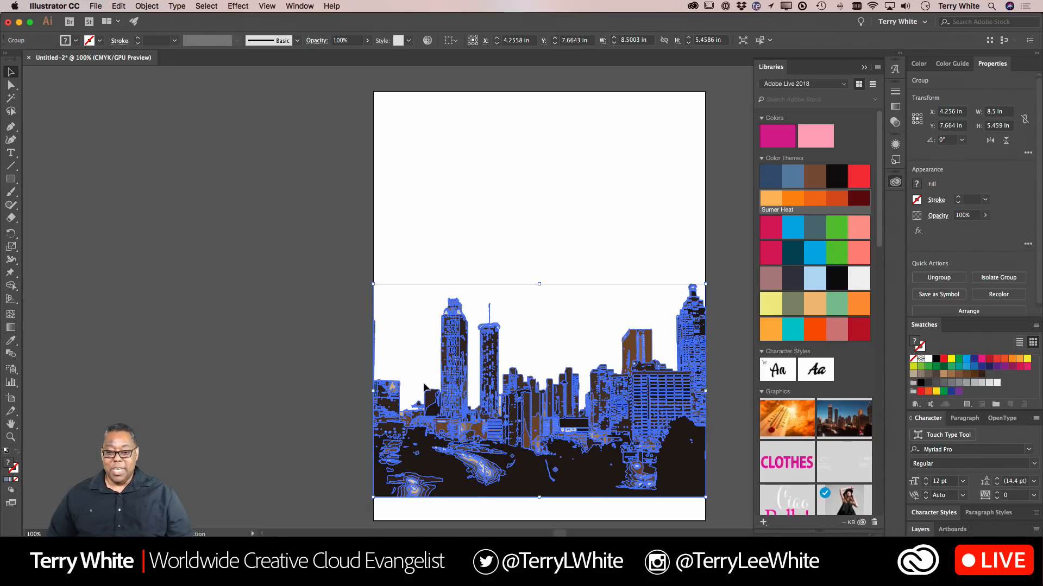
scroll(435, 399, "right", 1)
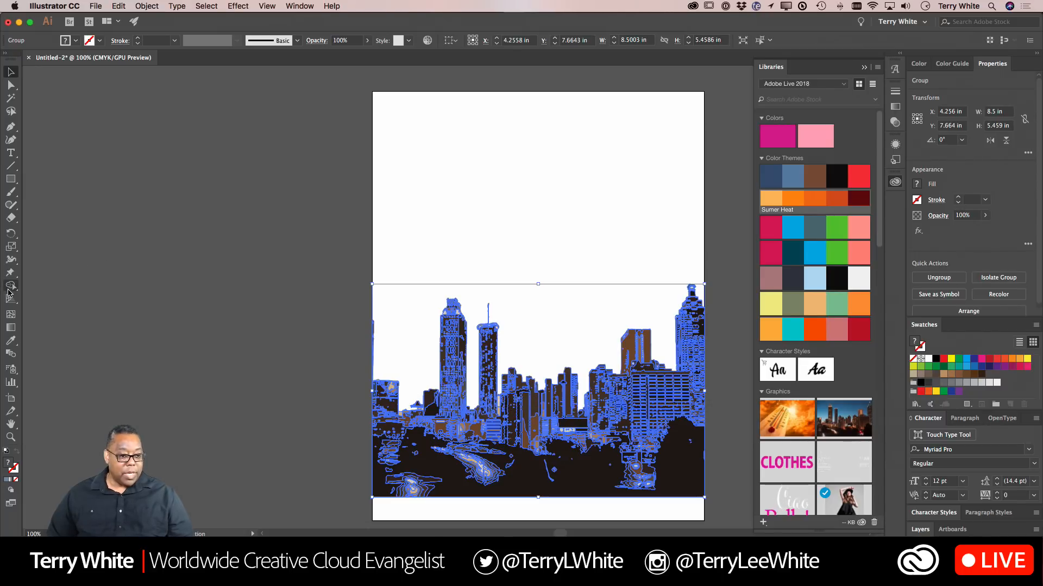
left_click(10, 272)
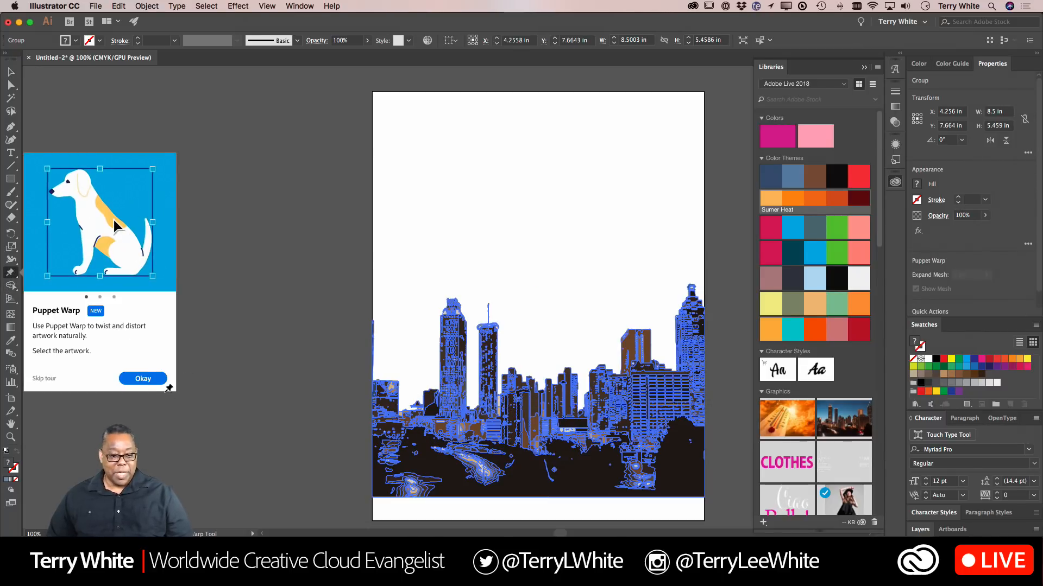
left_click(132, 379)
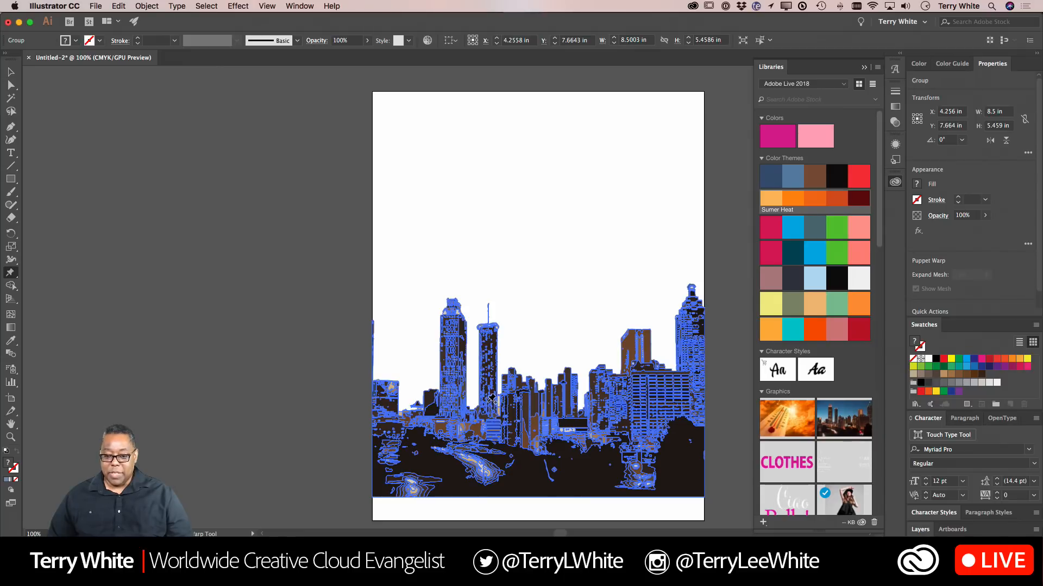
left_click(488, 402)
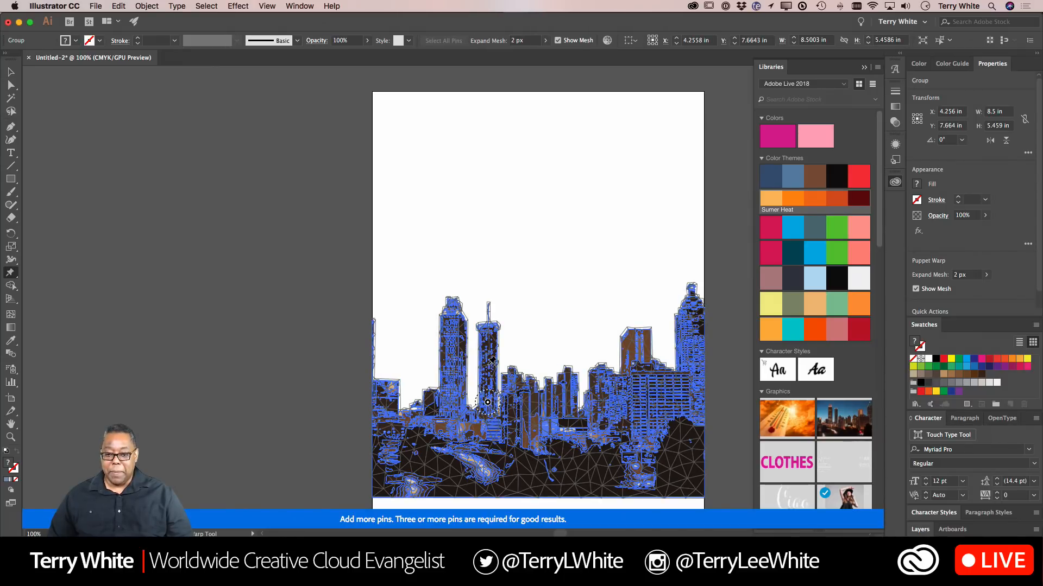
left_click(488, 362)
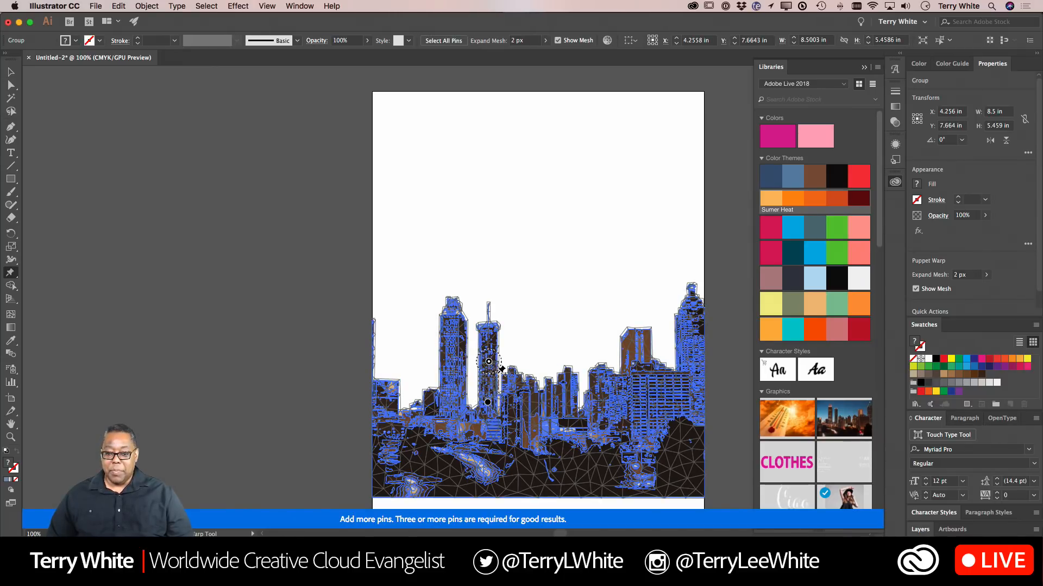
left_click(488, 325)
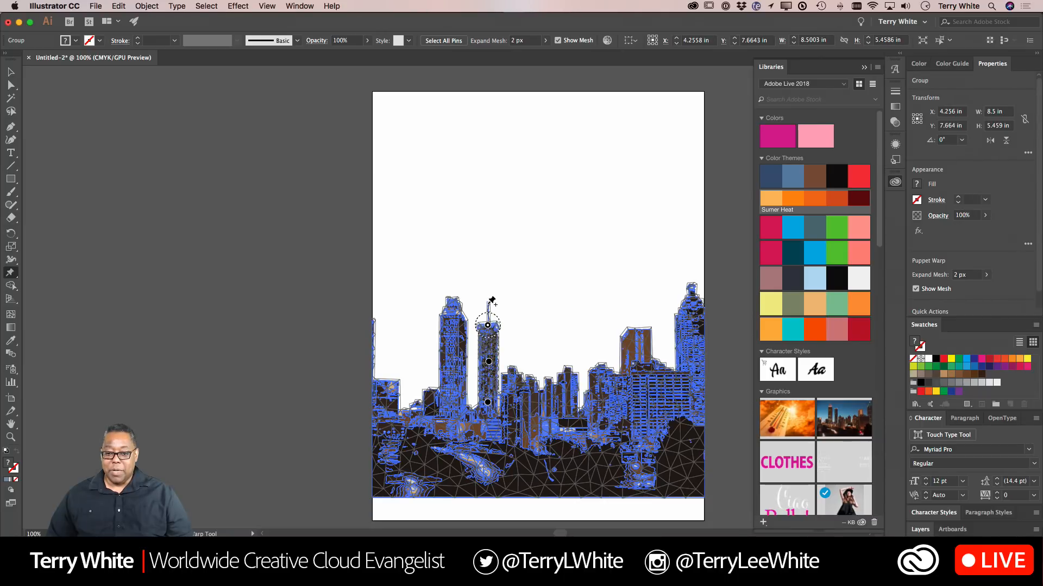
left_click(487, 305)
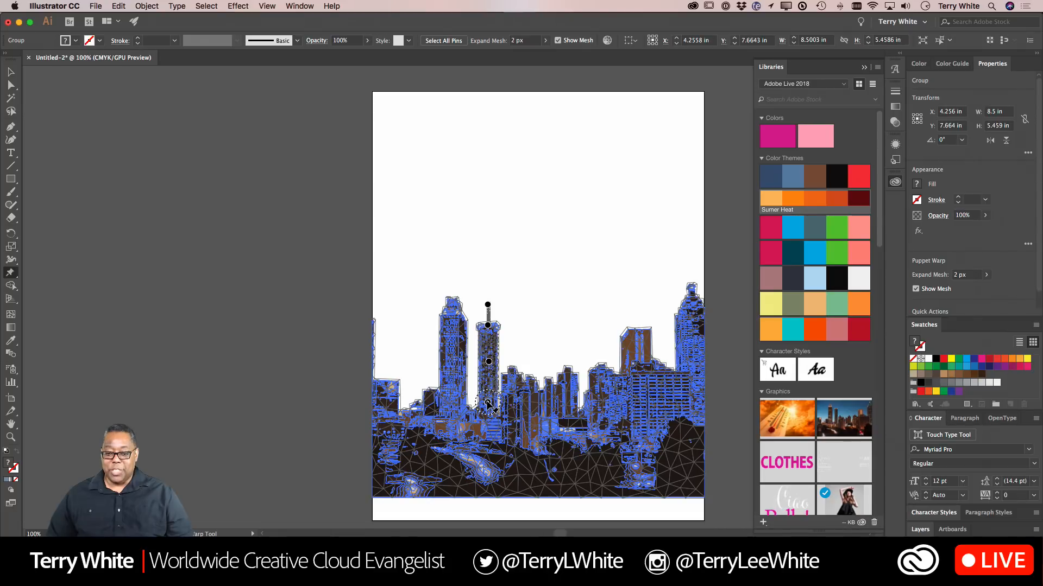
Bend the antenna tower with its Puppet Warp pins, bowing the middle left and leaning the roof and antenna to the right
left_click_drag(487, 405, 485, 401)
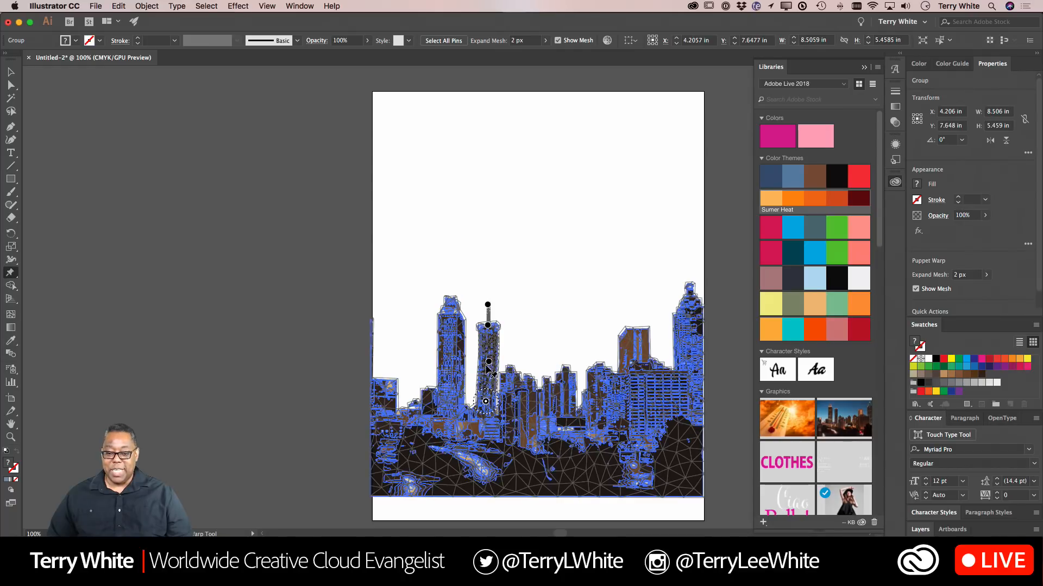
left_click(489, 361)
left_click_drag(489, 361, 505, 291)
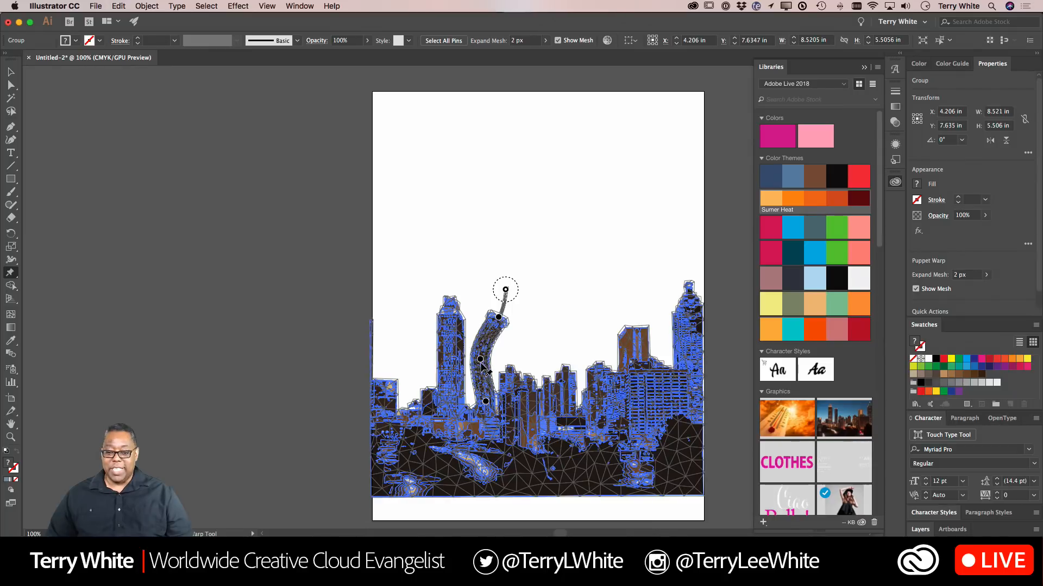
left_click_drag(480, 362, 477, 364)
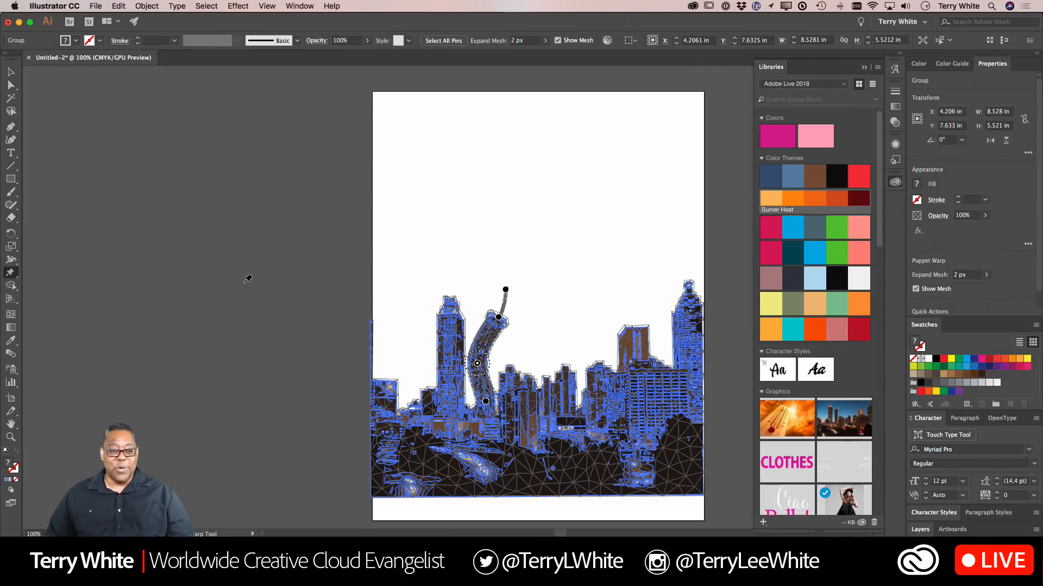
Reselect the skyline group, place three Puppet Warp pins up the tall tower beside the antenna tower, and bow that tower to the left
left_click(11, 72)
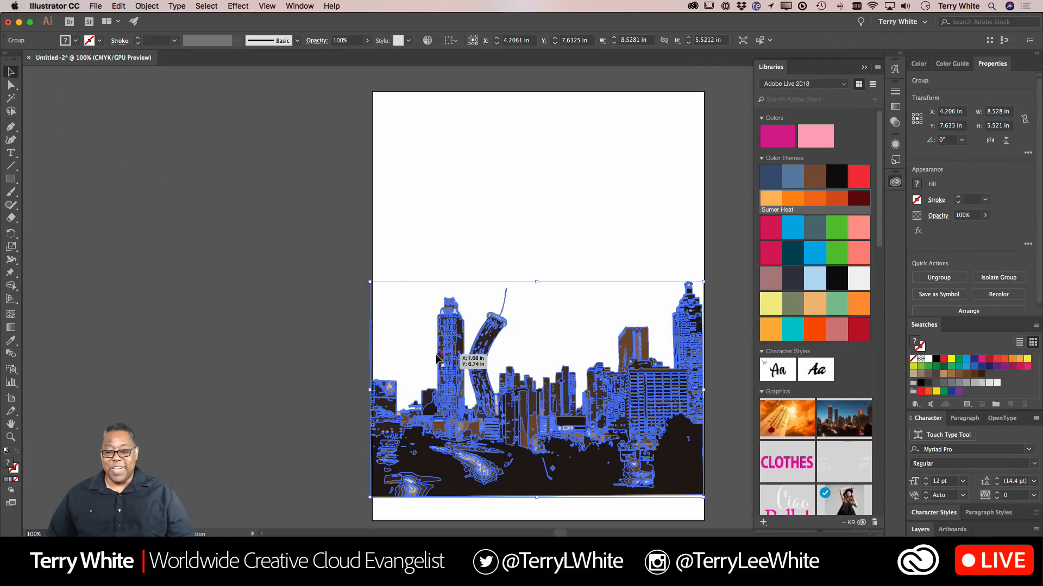
left_click(302, 315)
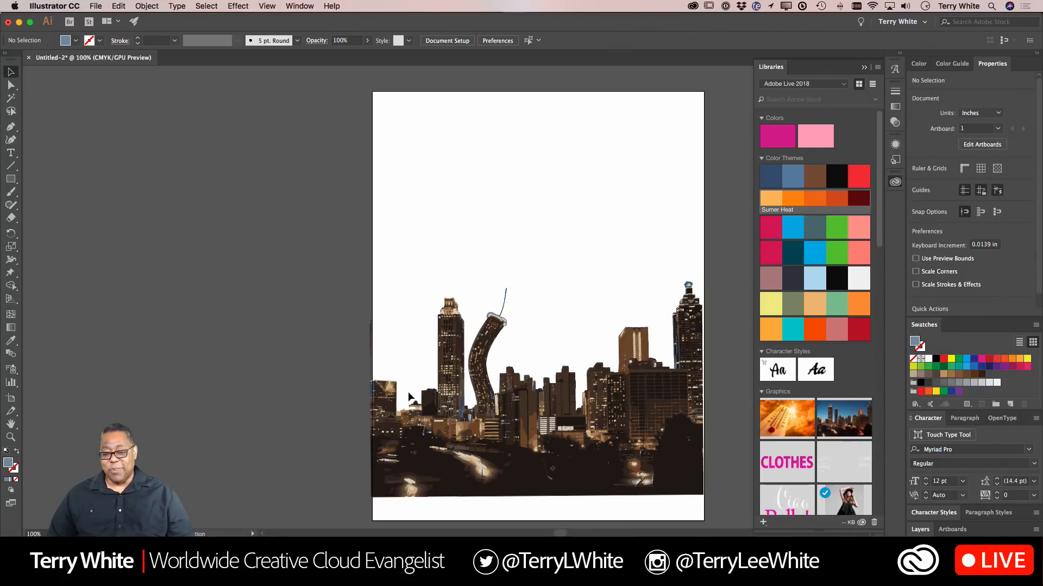
key("super+a")
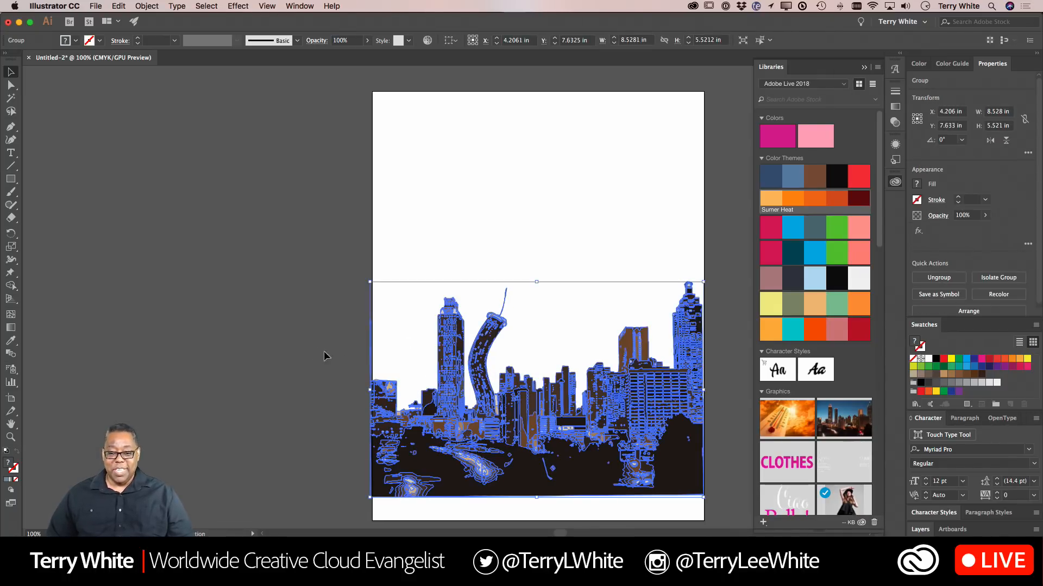
left_click(12, 274)
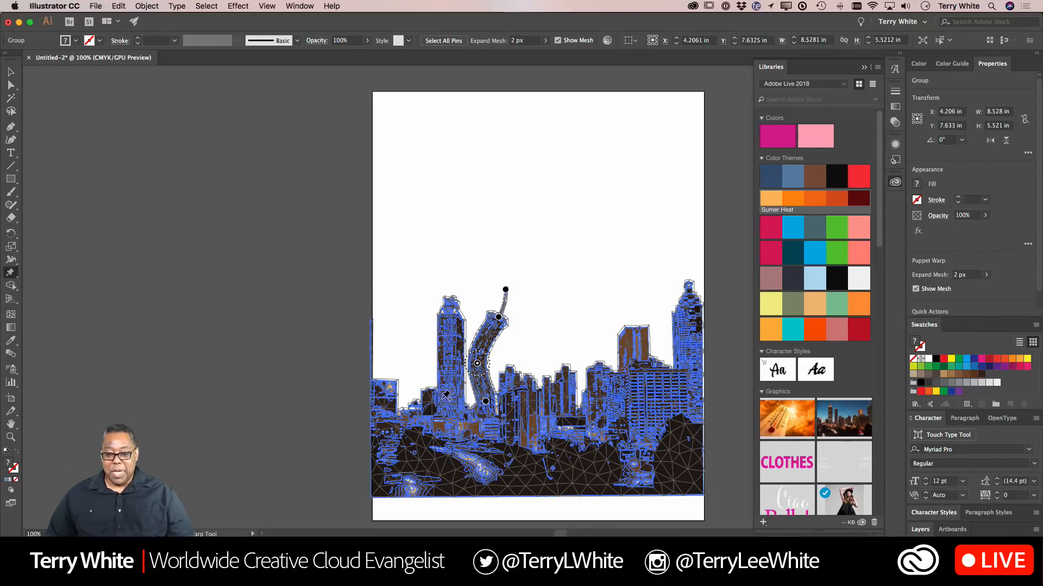
left_click(450, 399)
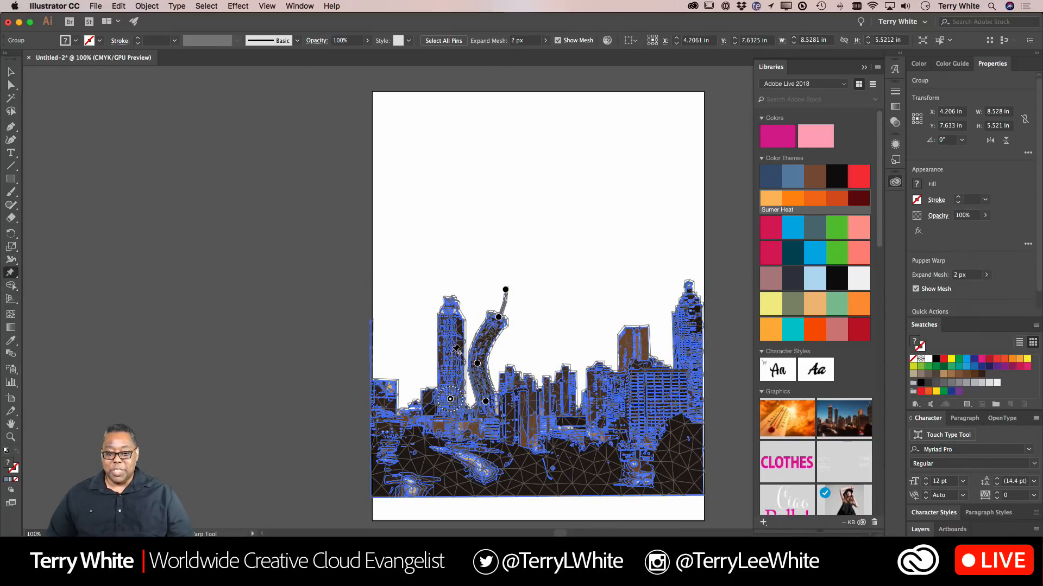
left_click(452, 353)
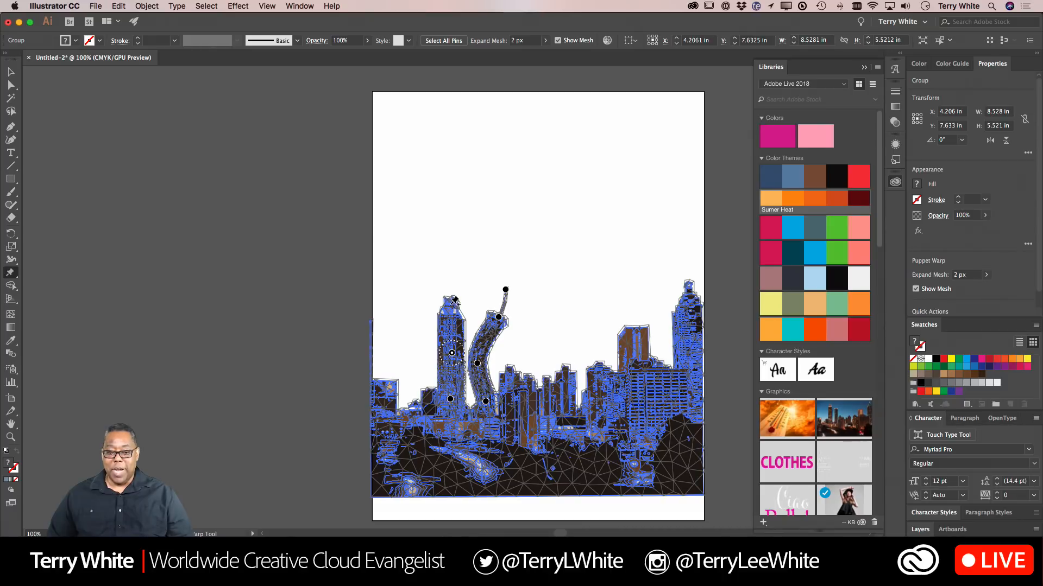
left_click(451, 305)
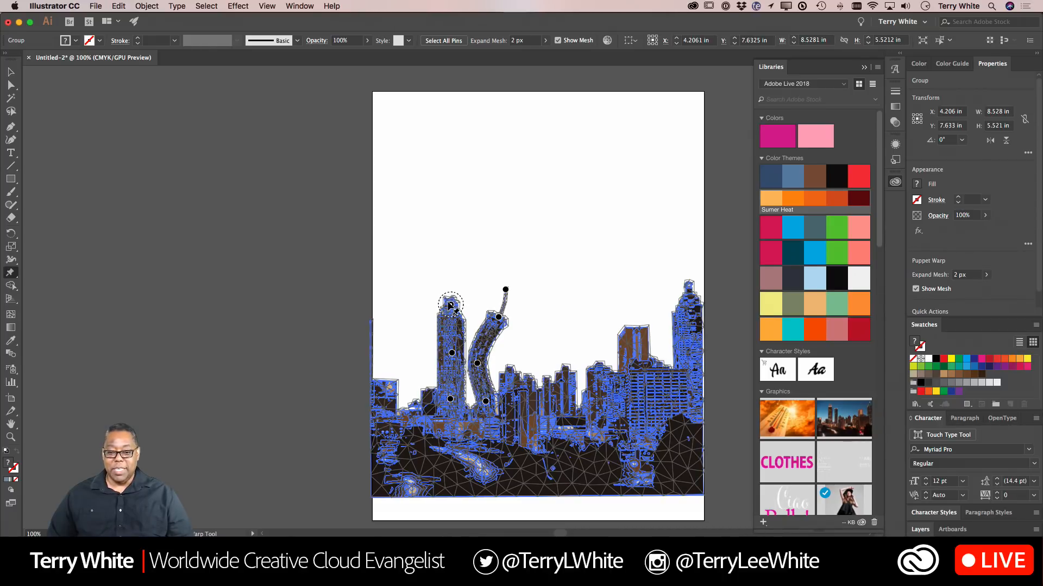
left_click_drag(451, 305, 427, 308)
left_click_drag(452, 355, 421, 351)
Add Puppet Warp pins at both lower corners and the bottom middle of the skyline, adjusting them to level its tilted base
left_click(389, 503)
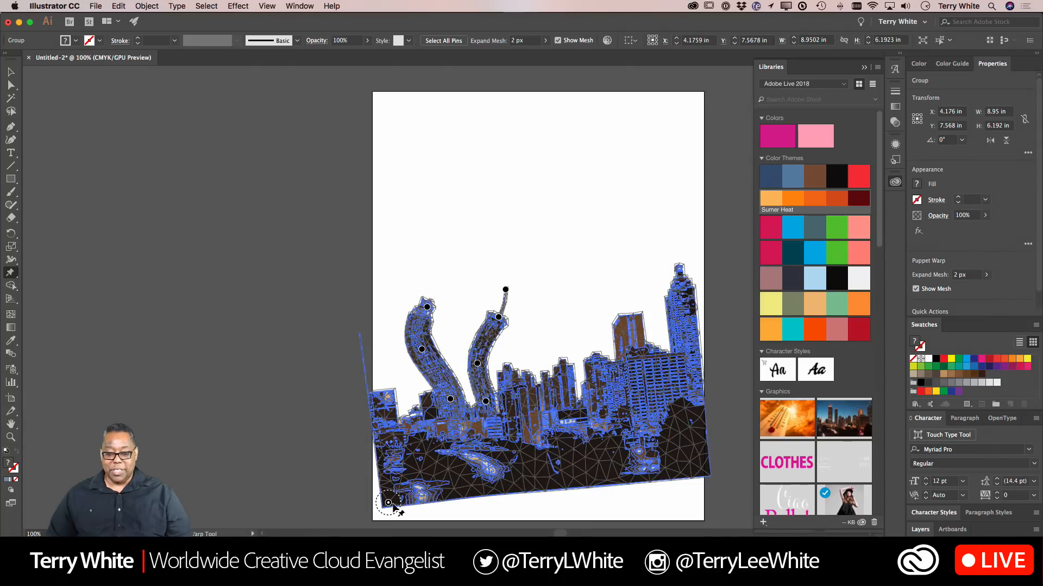
left_click_drag(387, 502, 375, 496)
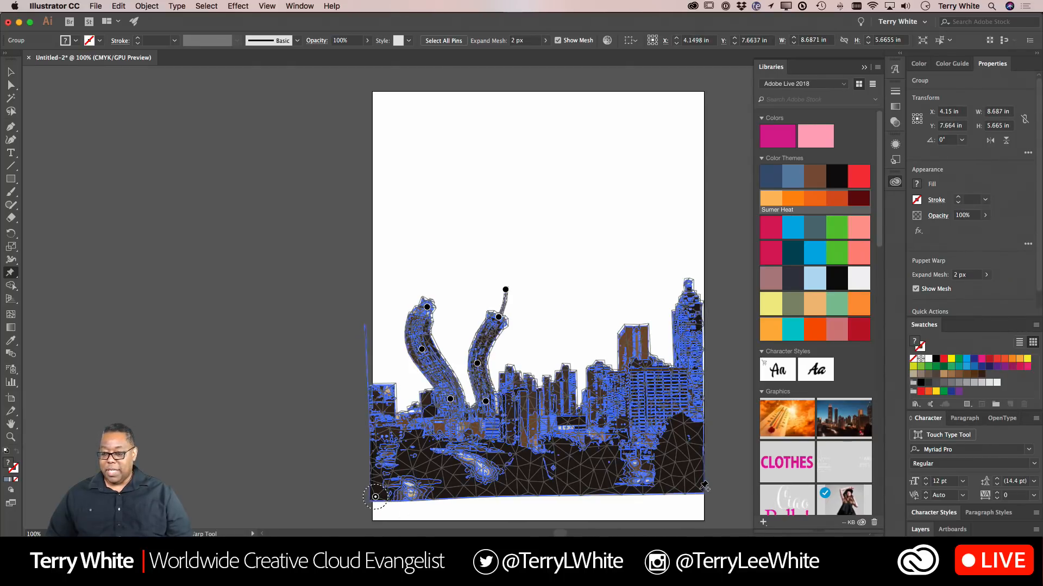
left_click(703, 486)
left_click_drag(702, 487, 700, 491)
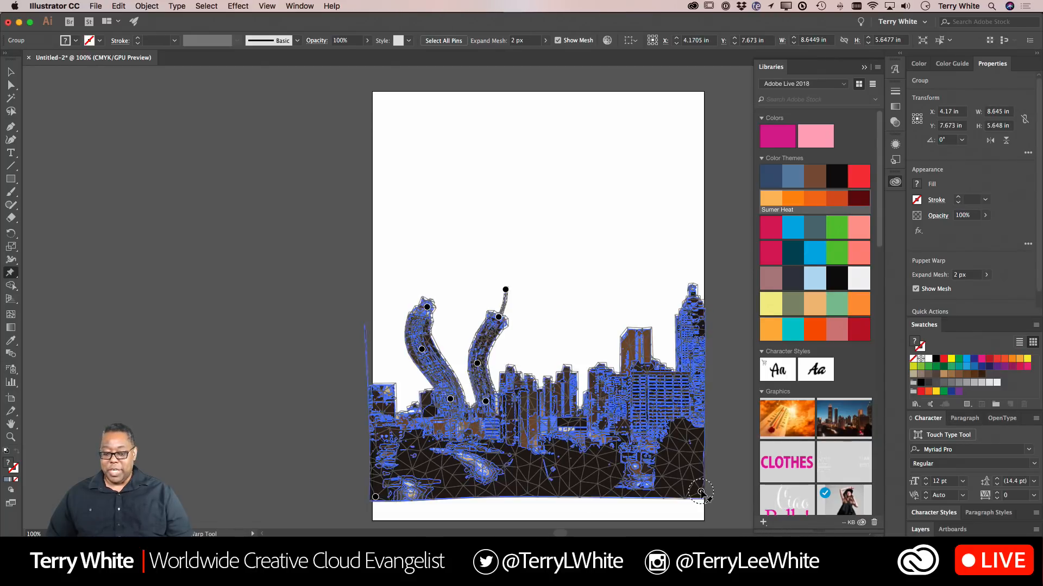
left_click(508, 497)
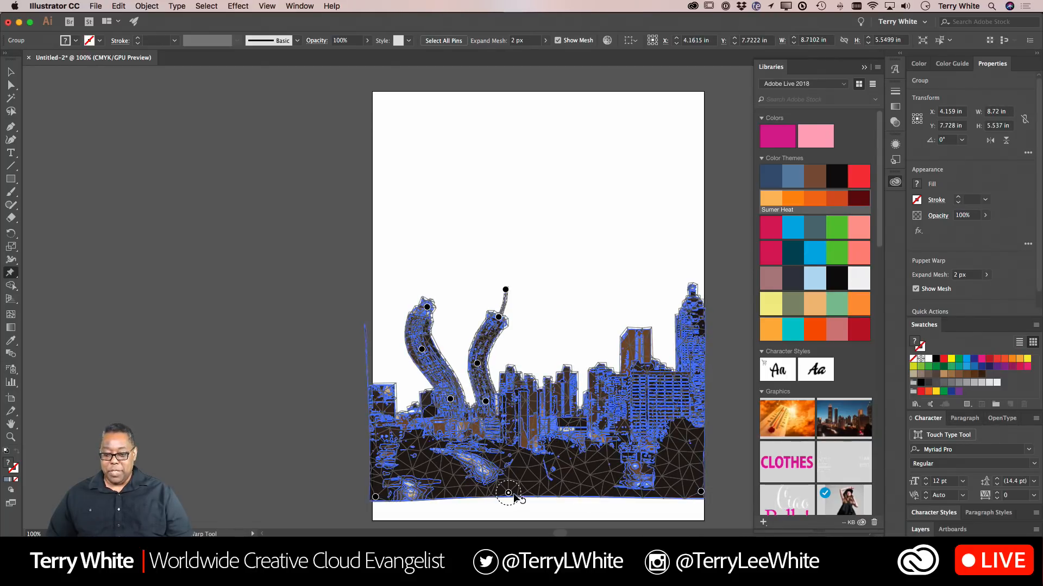
left_click_drag(507, 497, 509, 497)
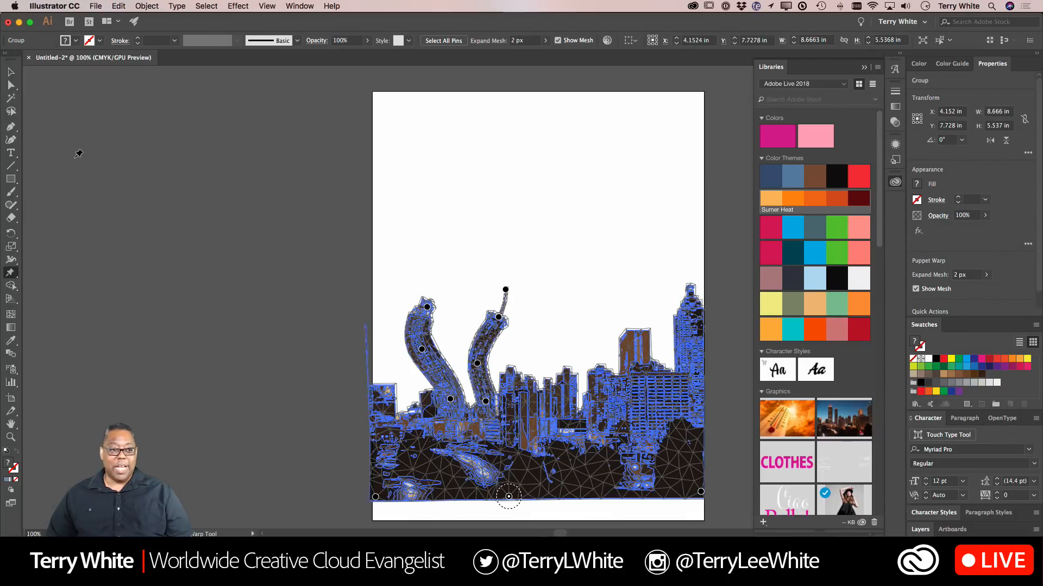
Leave Puppet Warp and add the warped skyline to the Adobe Live 2018 library as a graphic
left_click(9, 68)
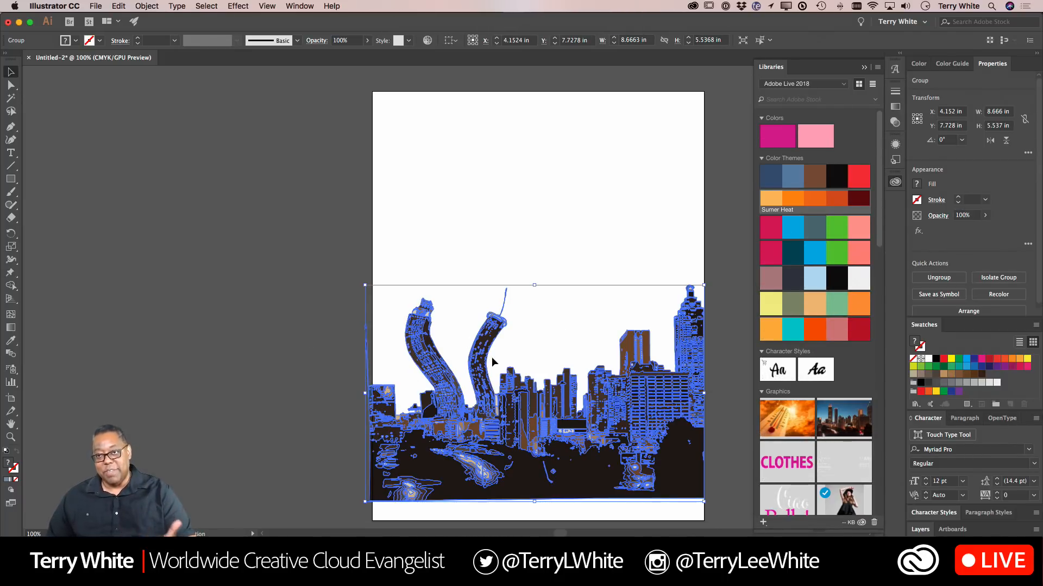
left_click(764, 523)
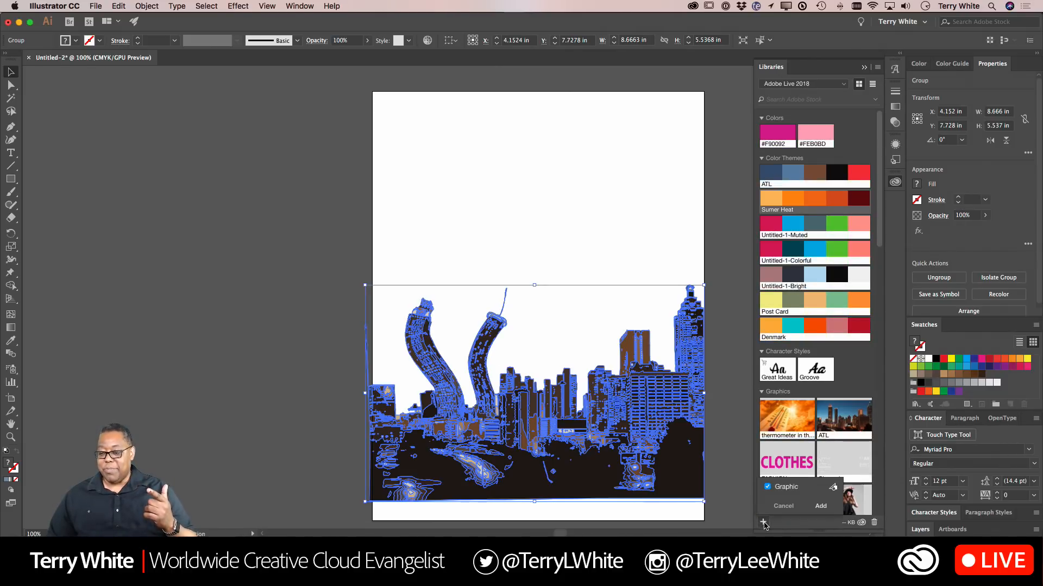
left_click(820, 505)
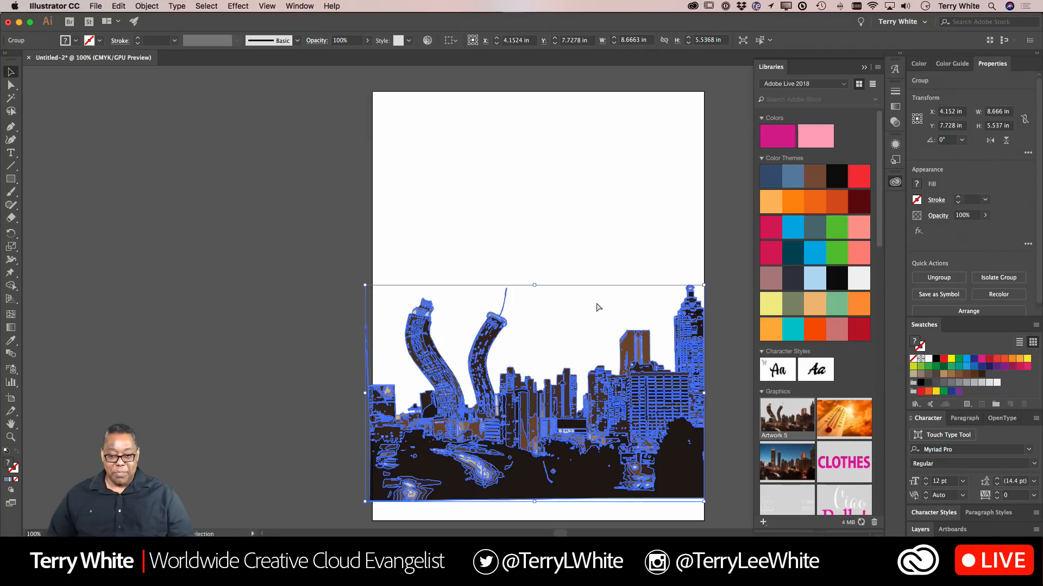
Switch to InDesign and place the Artwork 5 library graphic across the page's full 11 in width, along its lower edge
key("super+Tab")
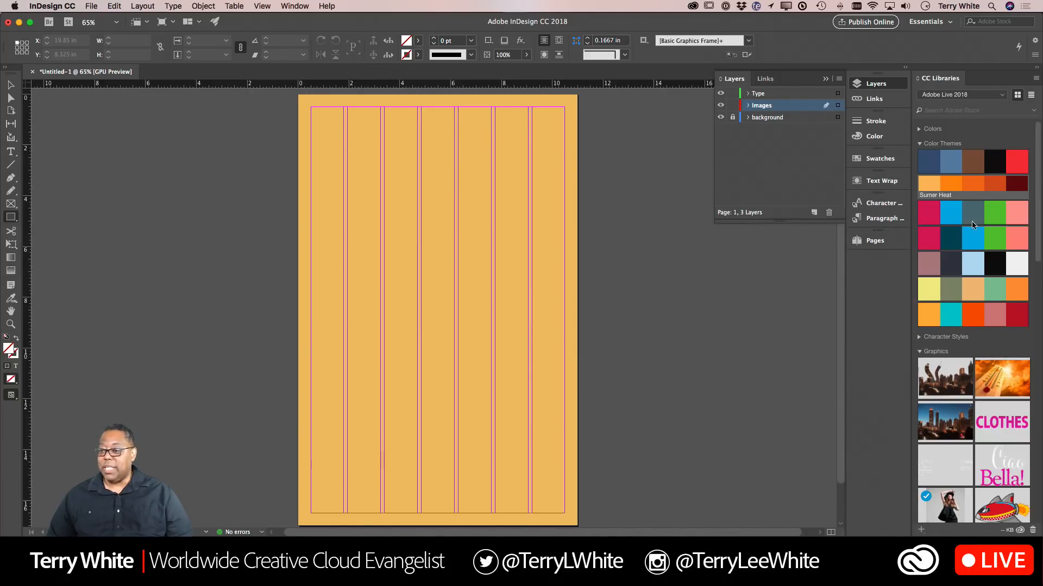
scroll(945, 294, "down", 3)
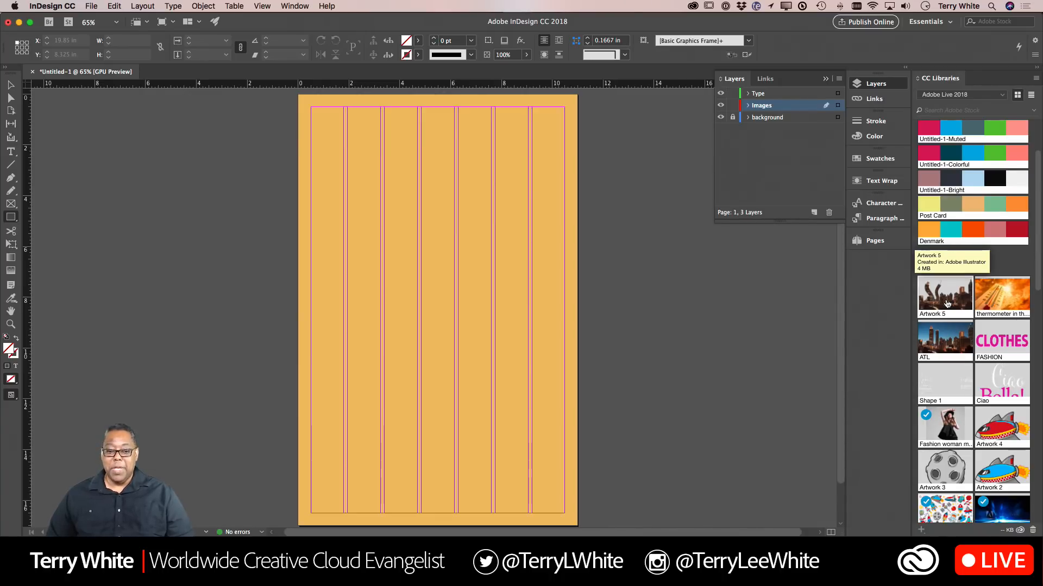
left_click_drag(947, 304, 577, 522)
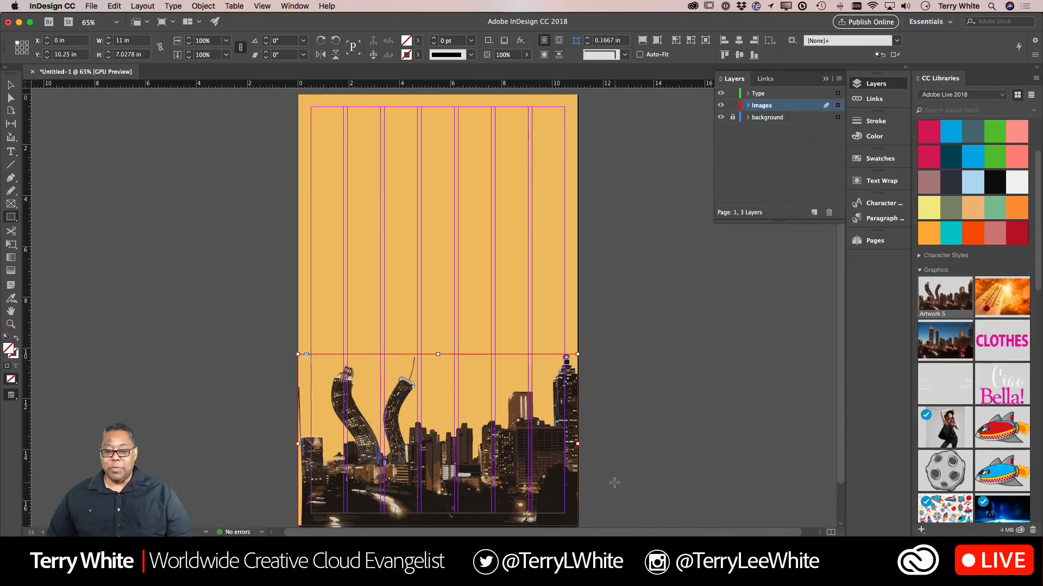
Extend the skyline frame past the page's left edge to X -0.375 in, fill the frame proportionally, and crop it back to the page edge
left_click(8, 86)
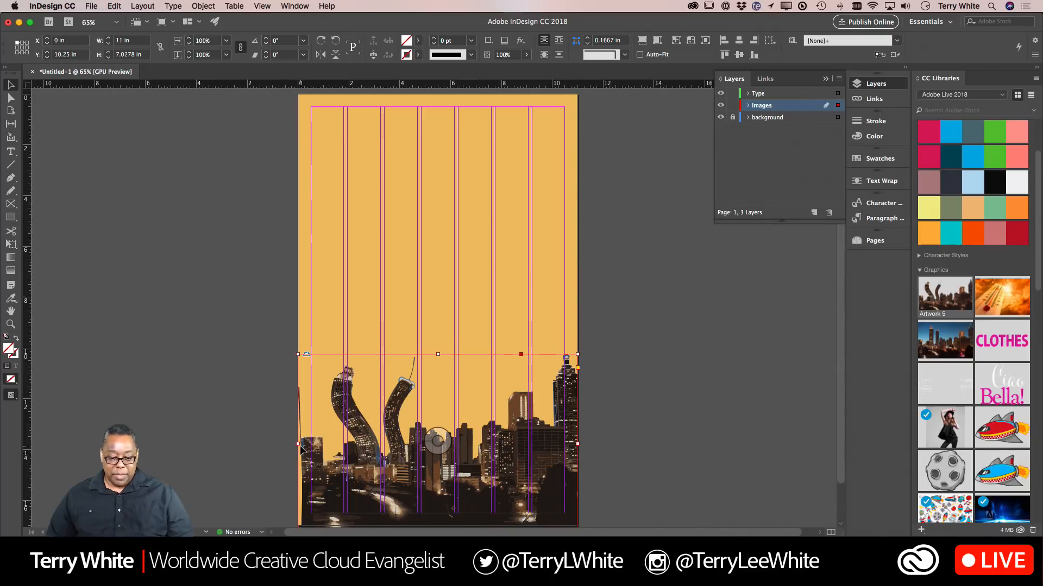
left_click_drag(298, 444, 288, 445)
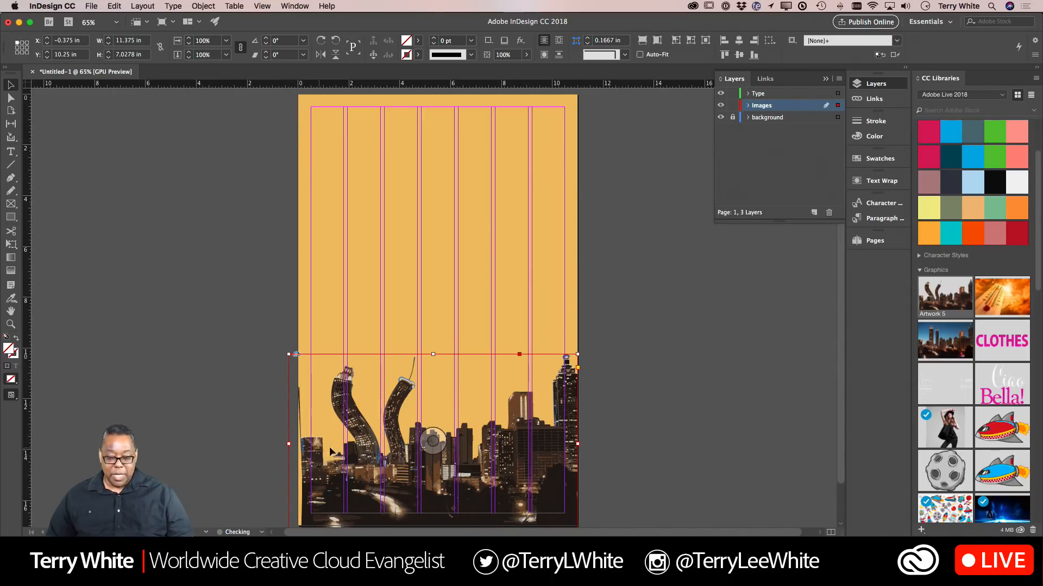
left_click(641, 41)
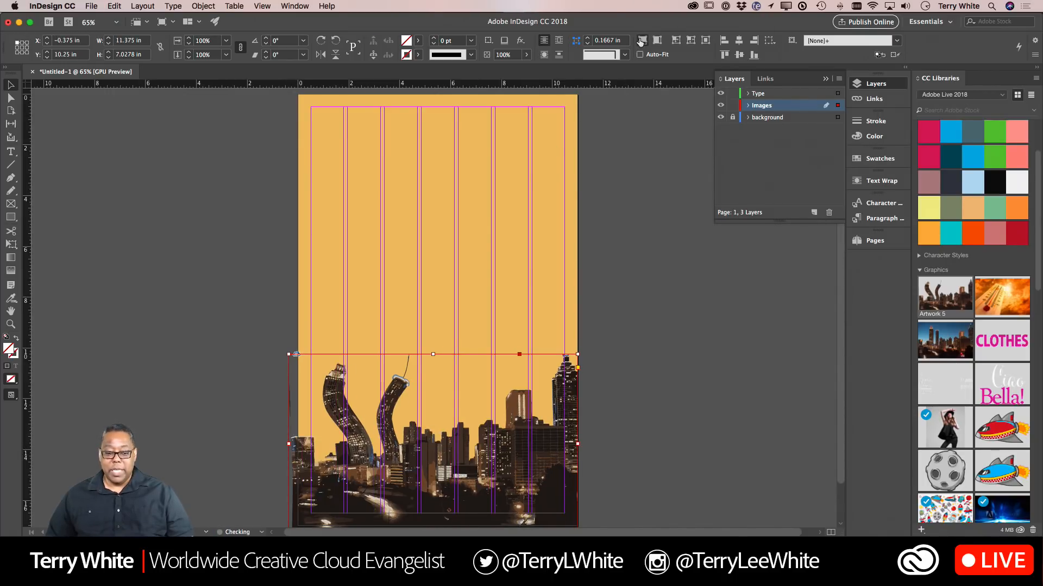
left_click(628, 265)
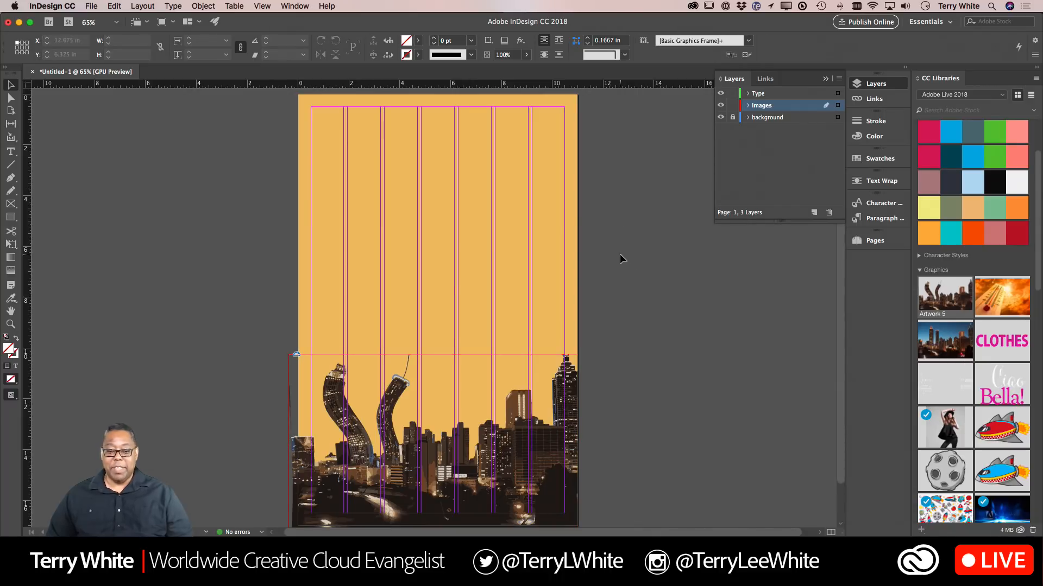
left_click(292, 432)
left_click_drag(288, 441, 298, 441)
left_click(607, 311)
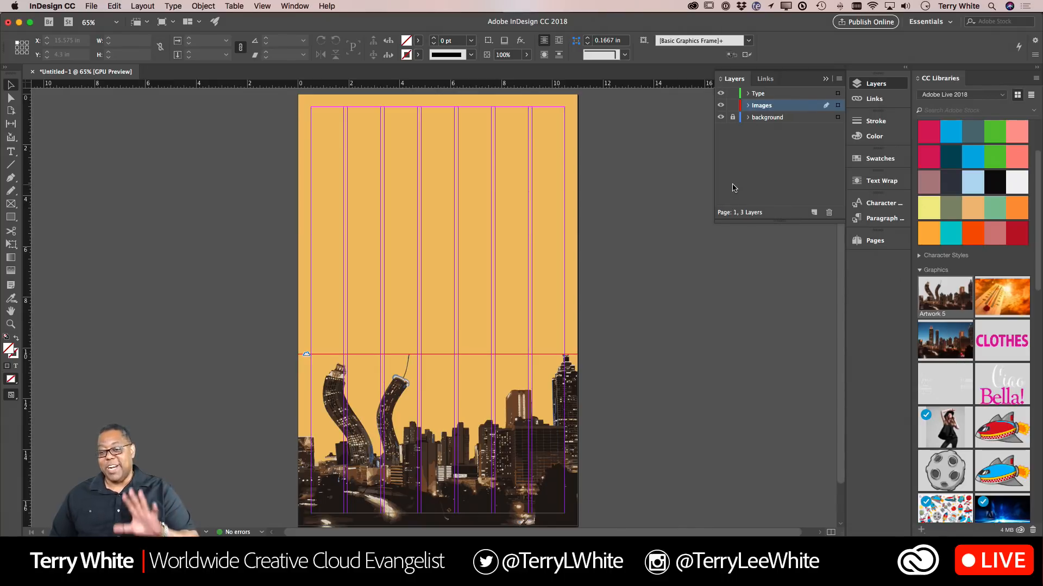
Lock the Images layer, keep the background layer locked, and make the Type layer active for adding text
left_click(732, 117)
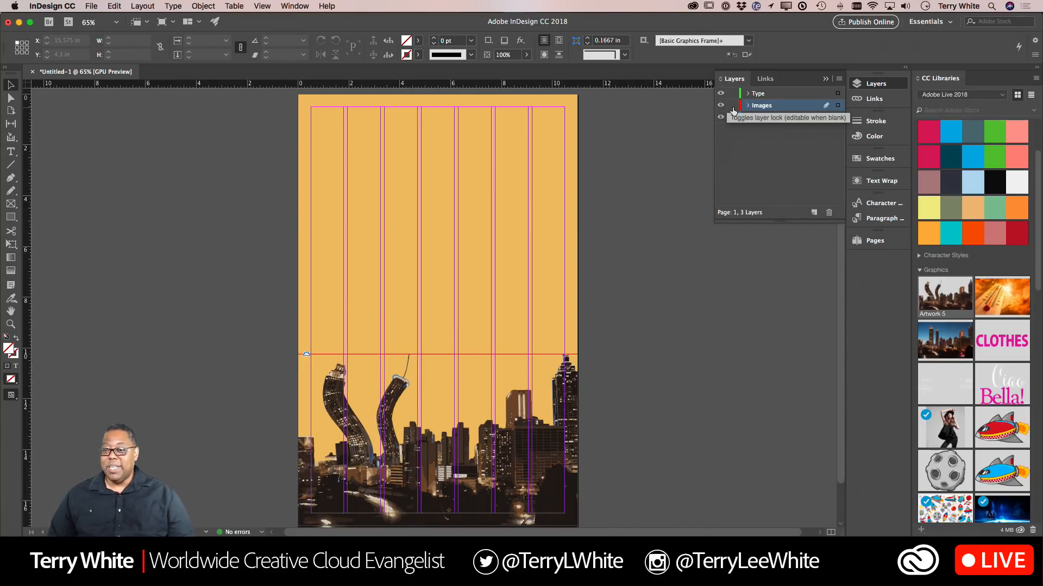
left_click(732, 105)
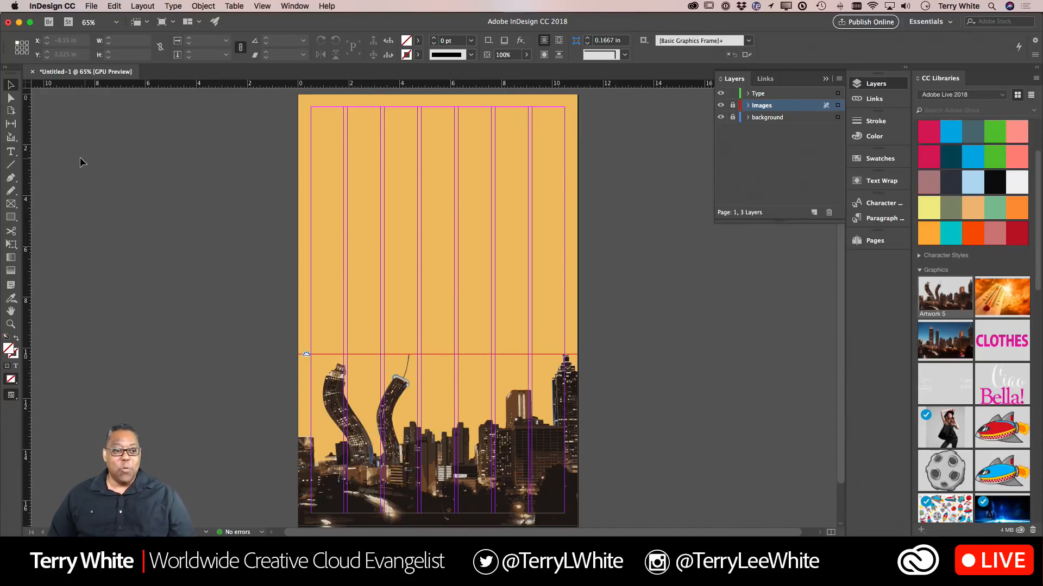
left_click(11, 152)
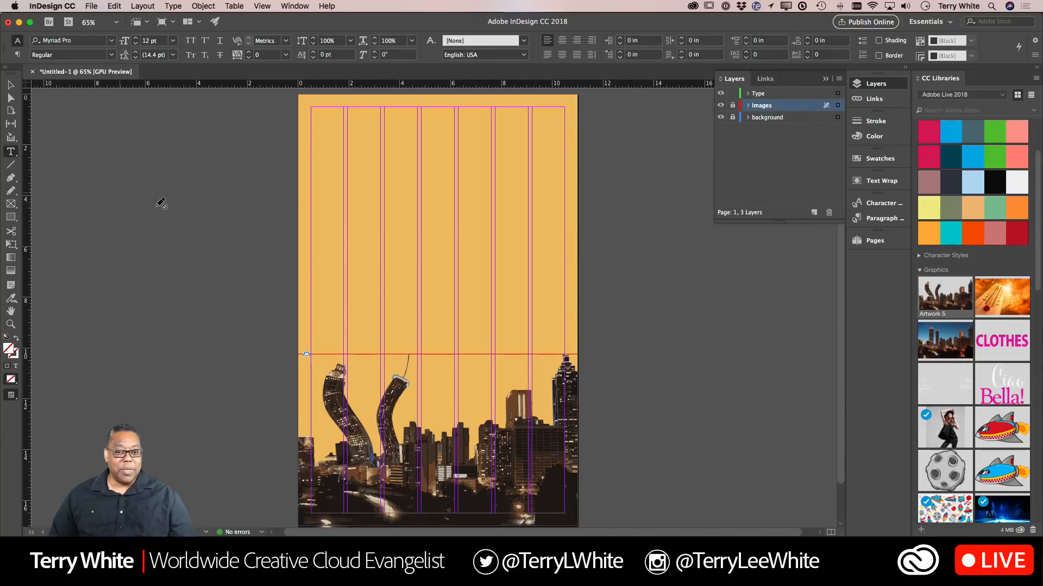
left_click(770, 95)
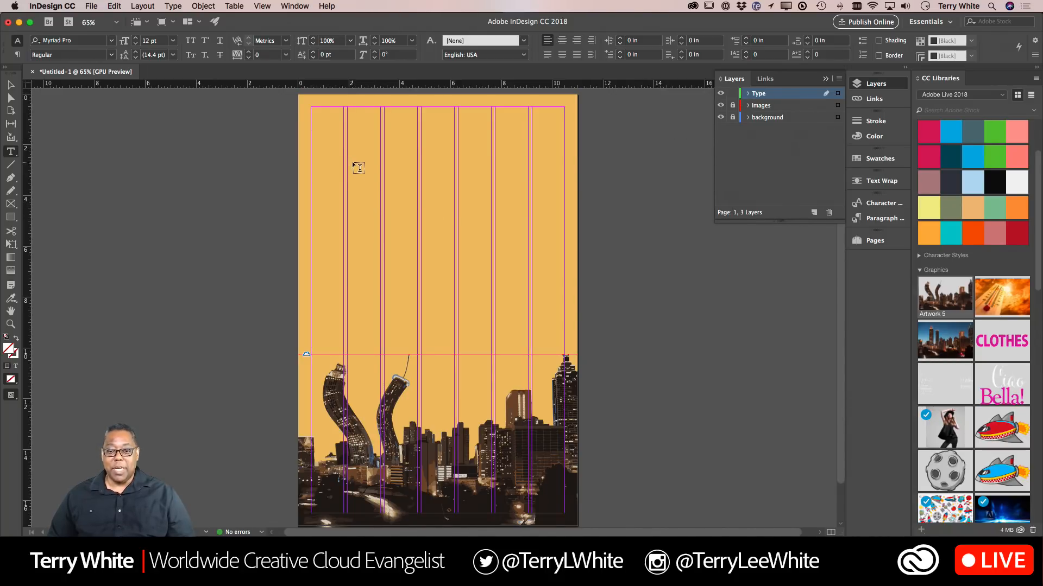
Draw a text frame across the middle five columns above the skyline, enter ATL, and center the text
left_click_drag(347, 151, 529, 313)
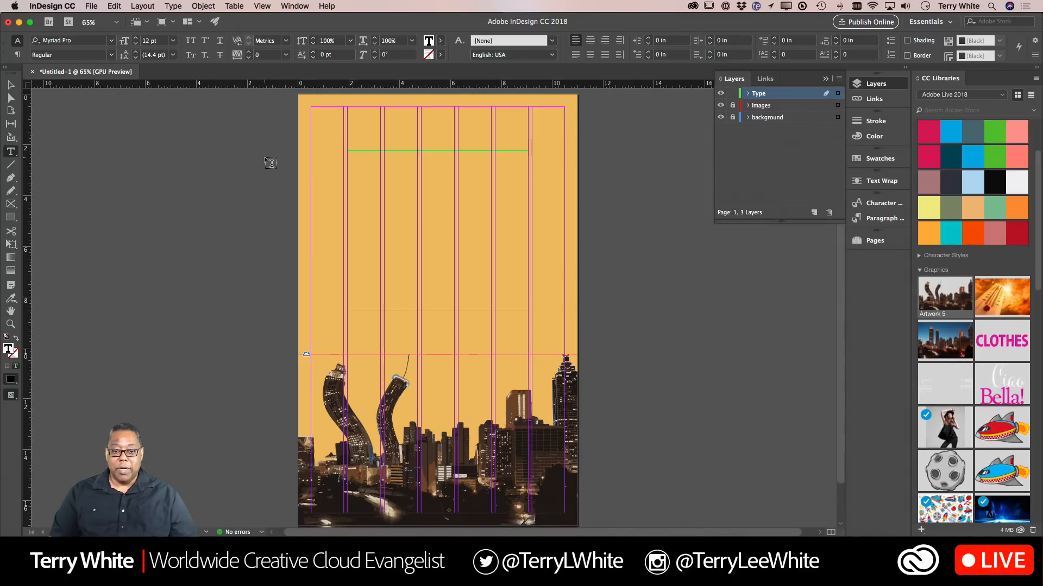
type("ATL")
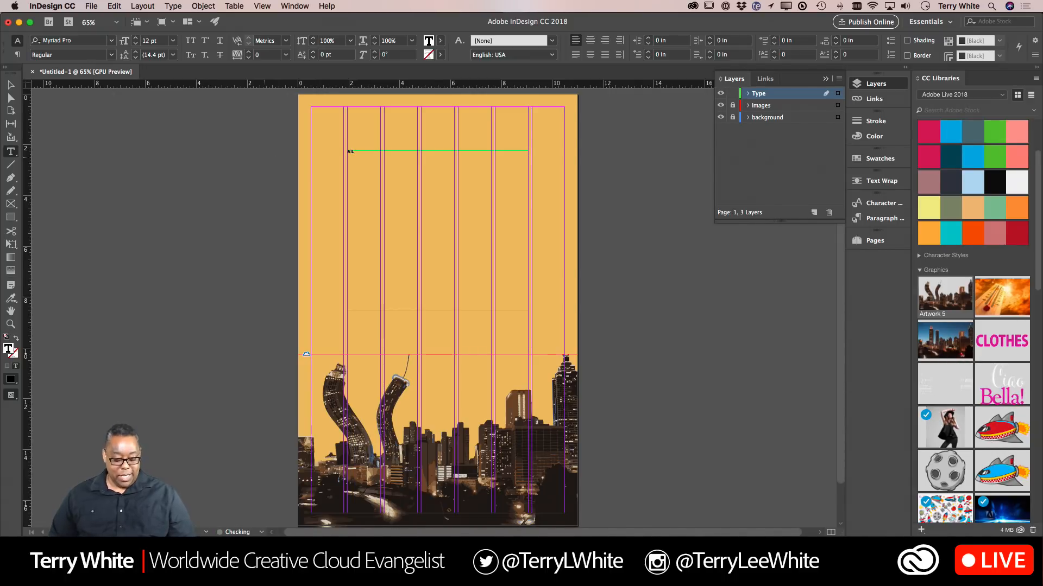
key("super+a")
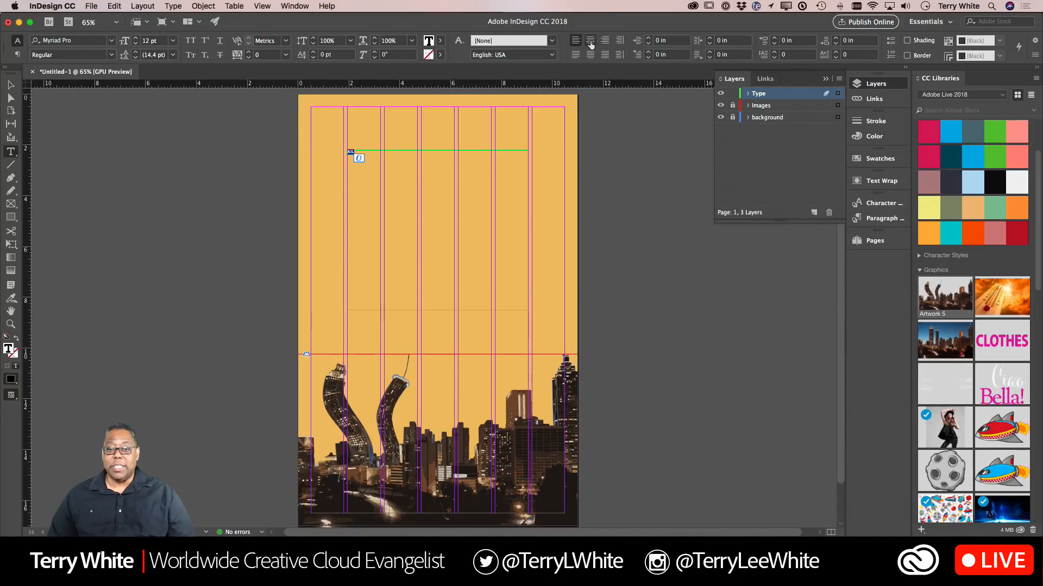
key("super+shift+c")
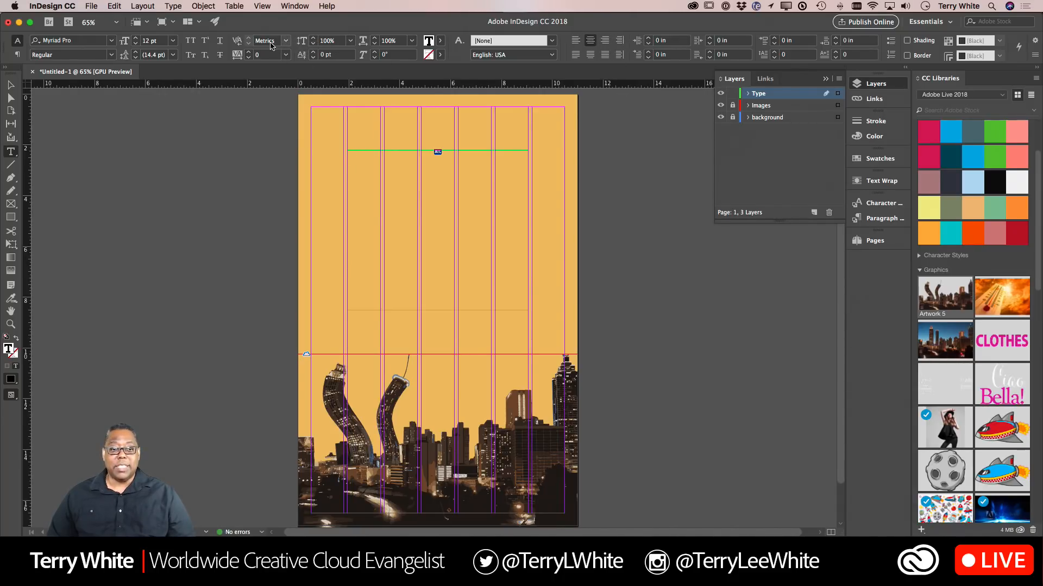
Raise the ATL text's font size to 72 pt and further to 200 pt
left_click(173, 43)
left_click(165, 213)
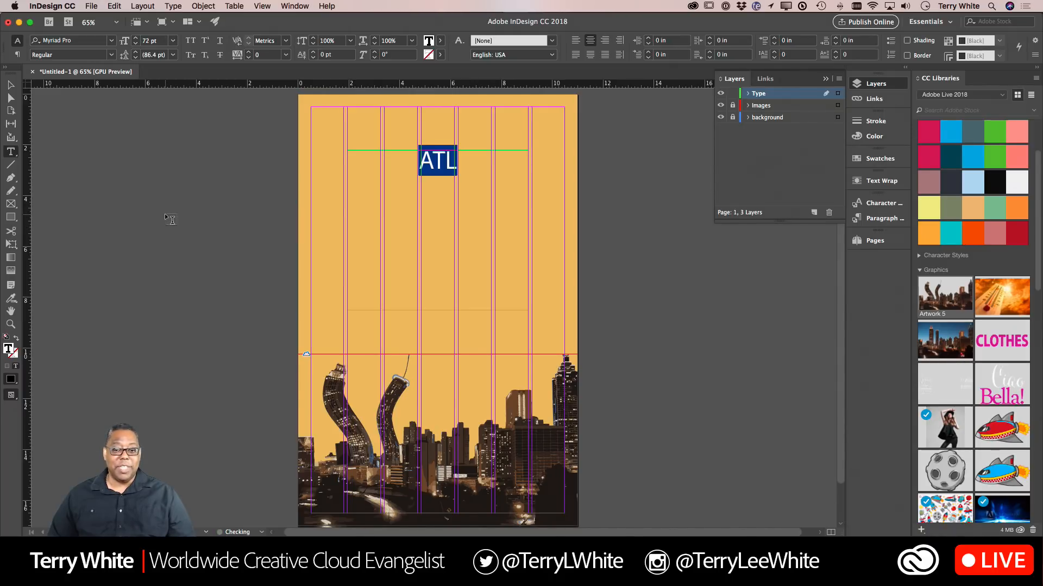
left_click(160, 42)
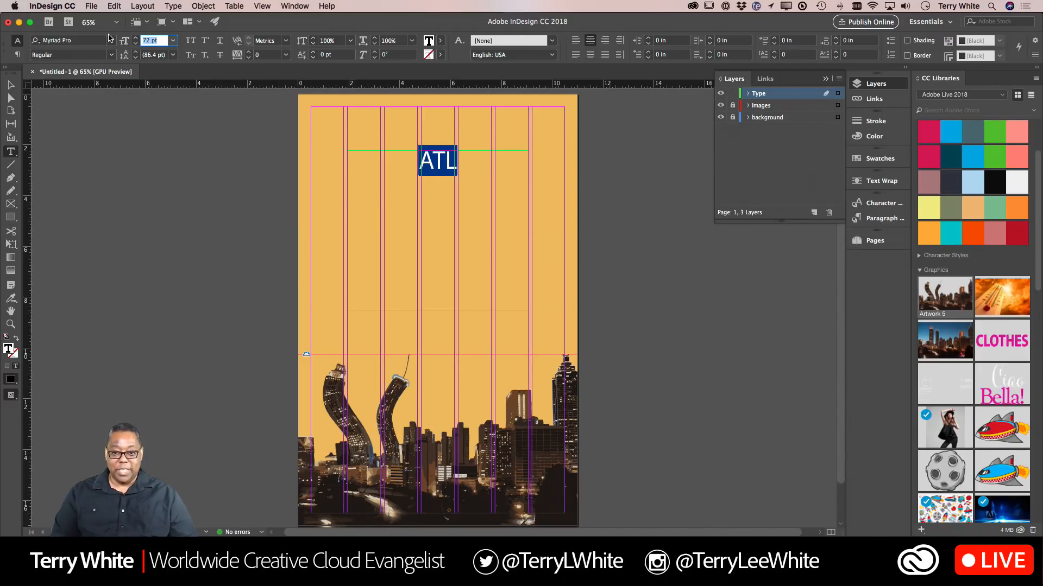
type("200")
key("Tab")
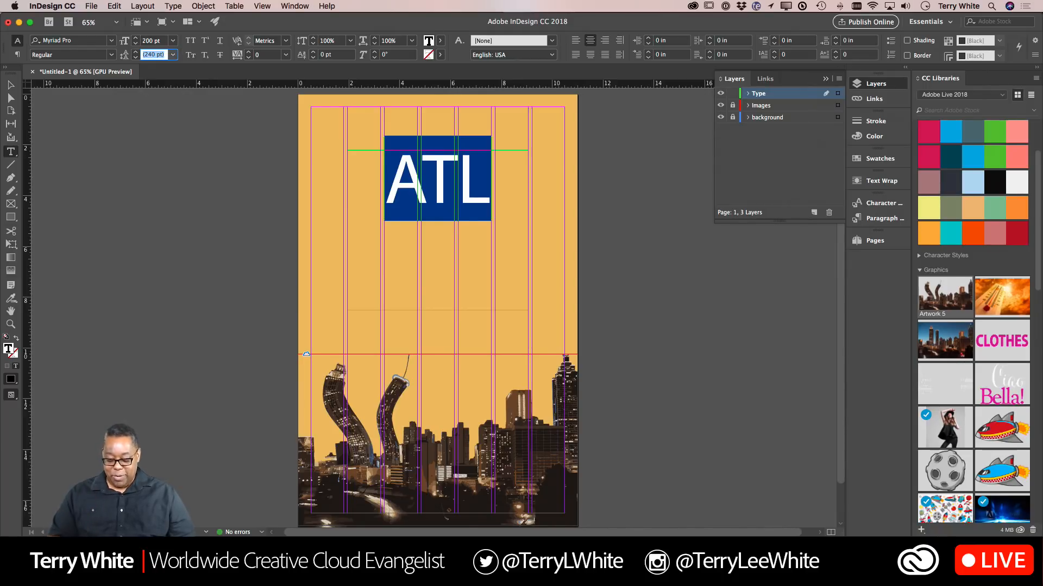
Enlarge the selected ATL text in small increments to 216 pt
key("super+shift+period")
key("super+shift+period")
key("super+shift+period")
key("super+shift+period")
key("super+shift+period")
key("super+shift+period")
key("super+shift+period")
key("super+shift+period")
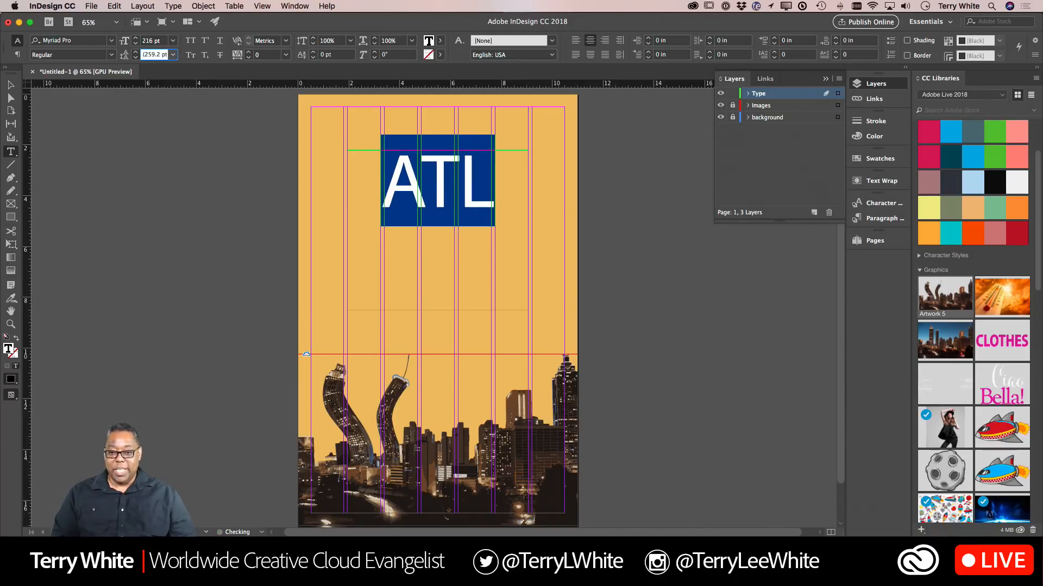
Enlarge the selected ATL title in small increments to 308 pt
key("super+shift+period")
key("super+shift+period")
key("super+shift+period")
key("super+shift+period")
key("super+shift+period")
key("super+shift+period")
key("super+shift+period")
key("super+shift+period")
key("super+shift+period")
key("super+shift+period")
key("super+shift+period")
key("super+shift+period")
key("super+shift+period")
key("super+shift+period")
key("super+shift+period")
key("super+shift+period")
key("super+shift+period")
key("super+shift+period")
key("super+shift+period")
key("super+shift+period")
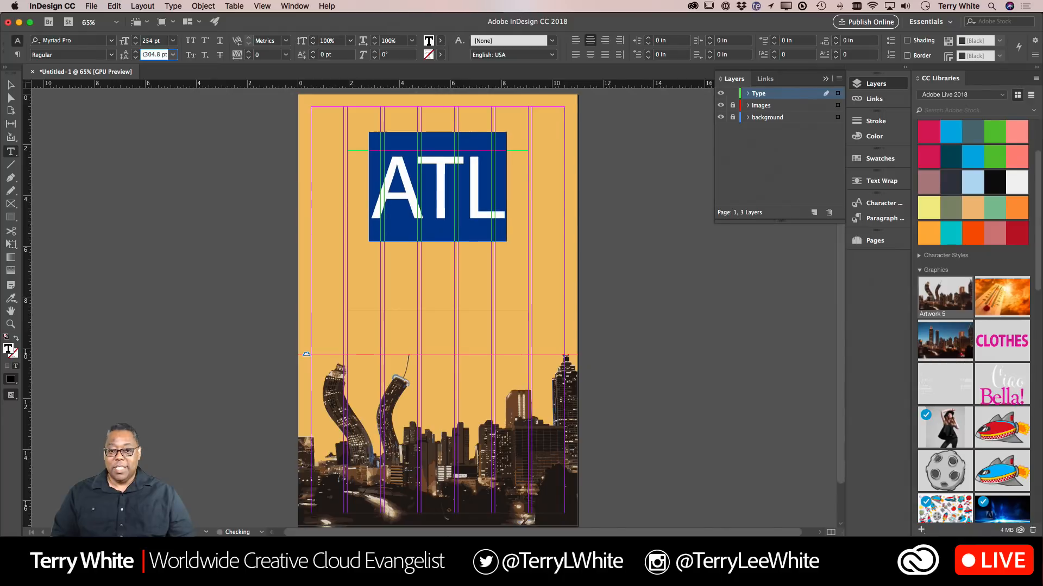
key("super+shift+period")
key("super+shift+period")
key("super+shift+period")
key("super+shift+period")
key("super+shift+period")
key("super+shift+period")
key("super+shift+period")
key("super+shift+period")
key("super+shift+period")
key("super+shift+period")
key("super+shift+period")
key("super+shift+period")
key("super+shift+period")
key("super+shift+period")
key("super+shift+period")
key("super+shift+period")
key("super+shift+period")
key("super+shift+period")
key("super+shift+period")
key("super+shift+period")
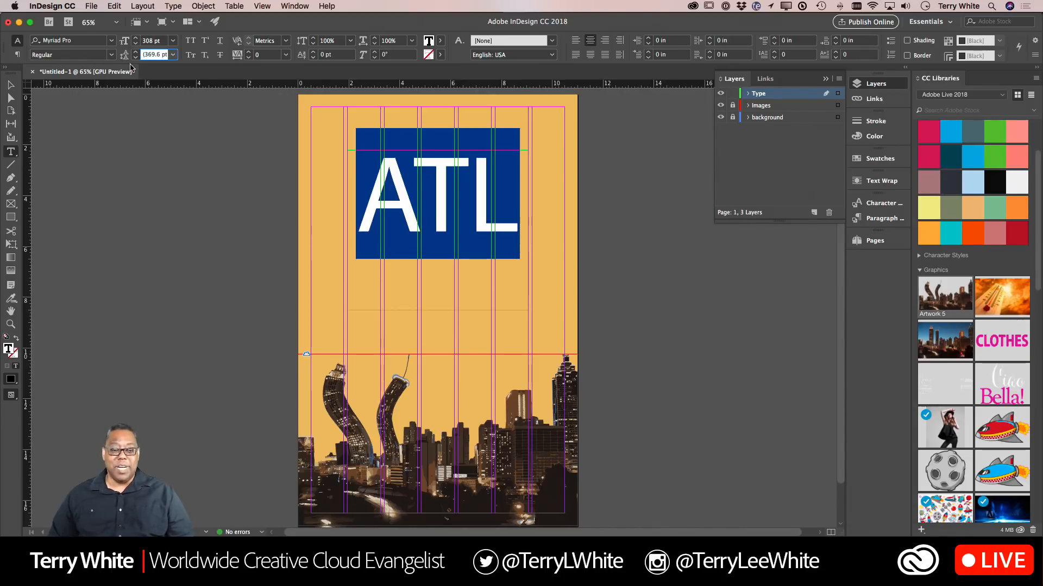
Filter the font list to favorites and set the ATL title in CarlMarx
left_click(111, 42)
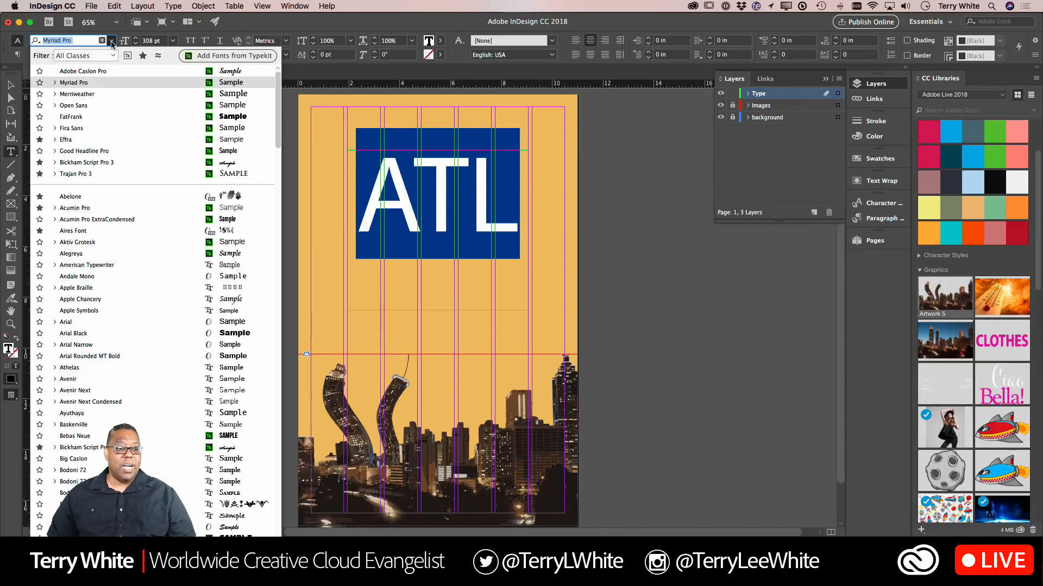
left_click(143, 56)
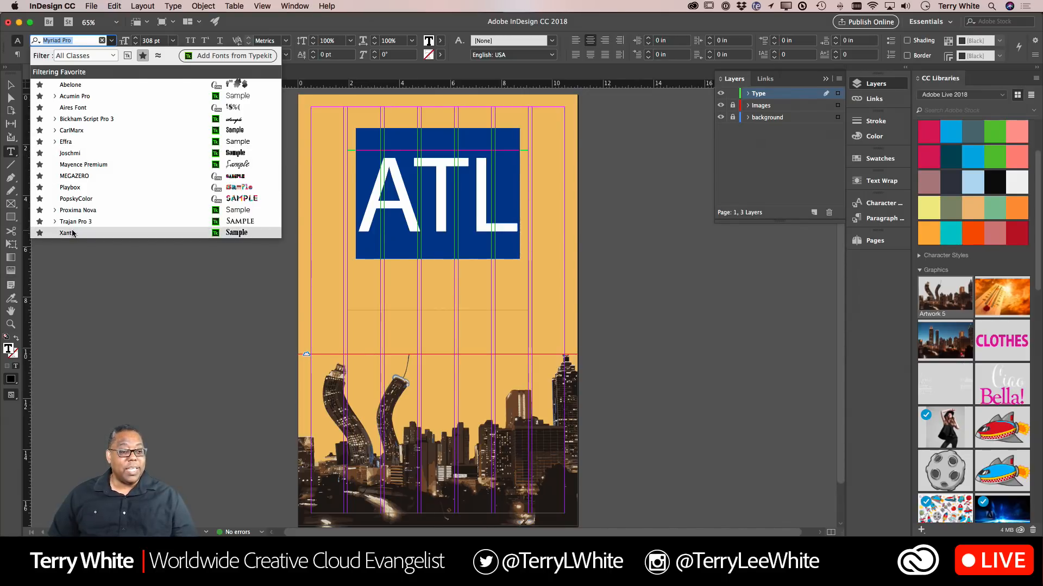
left_click(78, 133)
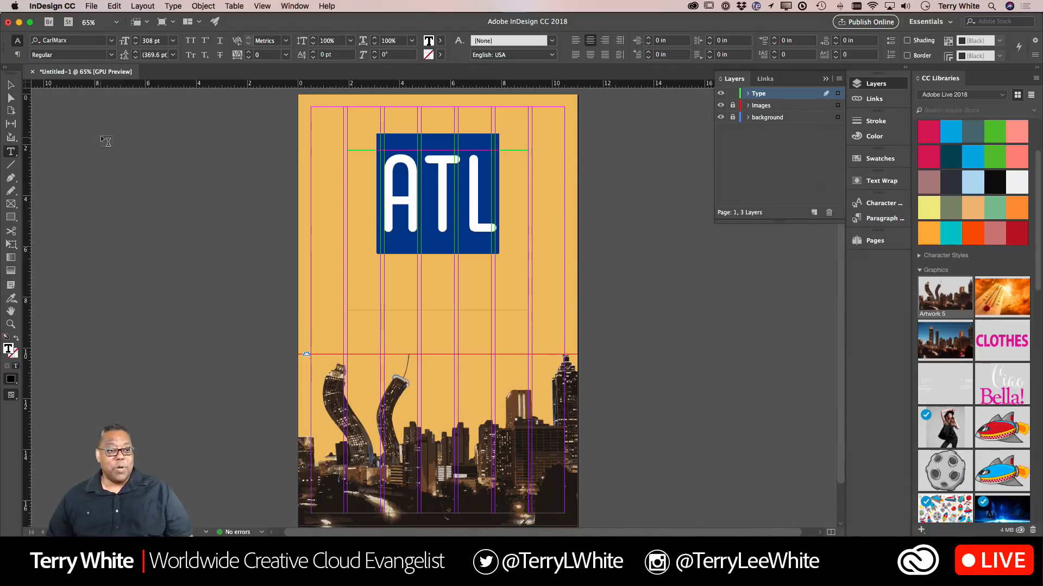
Try the Bold style on the ATL title and return it to Regular
left_click(112, 55)
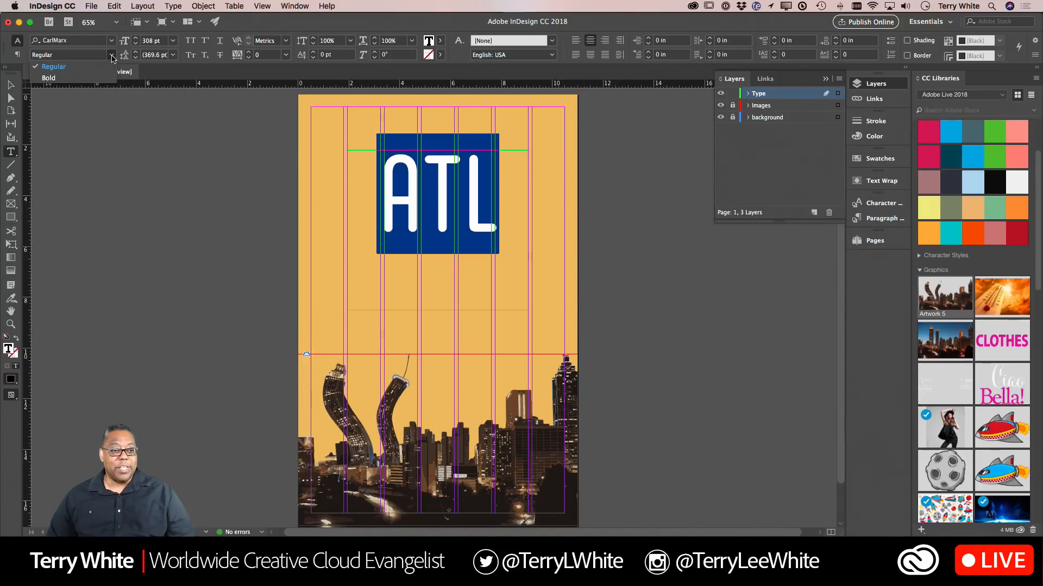
left_click(93, 79)
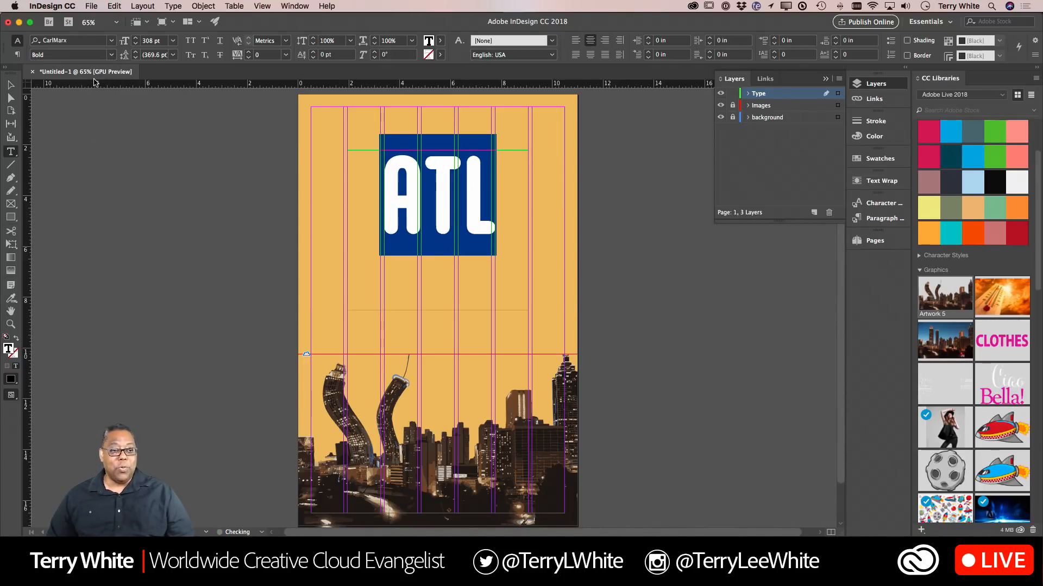
left_click(111, 55)
left_click(94, 67)
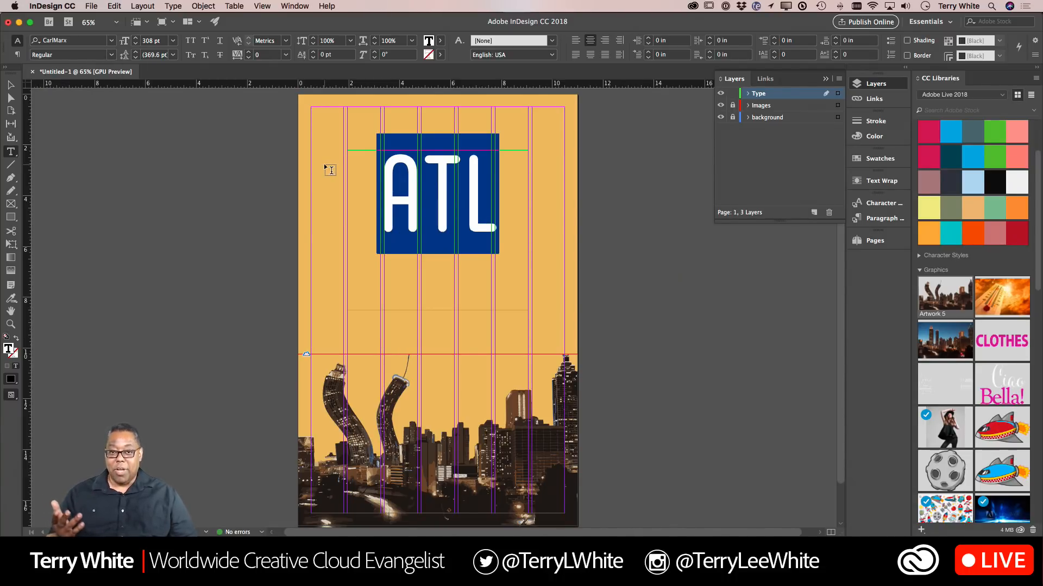
Tighten the tracking of the ATL title to -60
key("alt+Left")
key("alt+Left")
key("alt+Left")
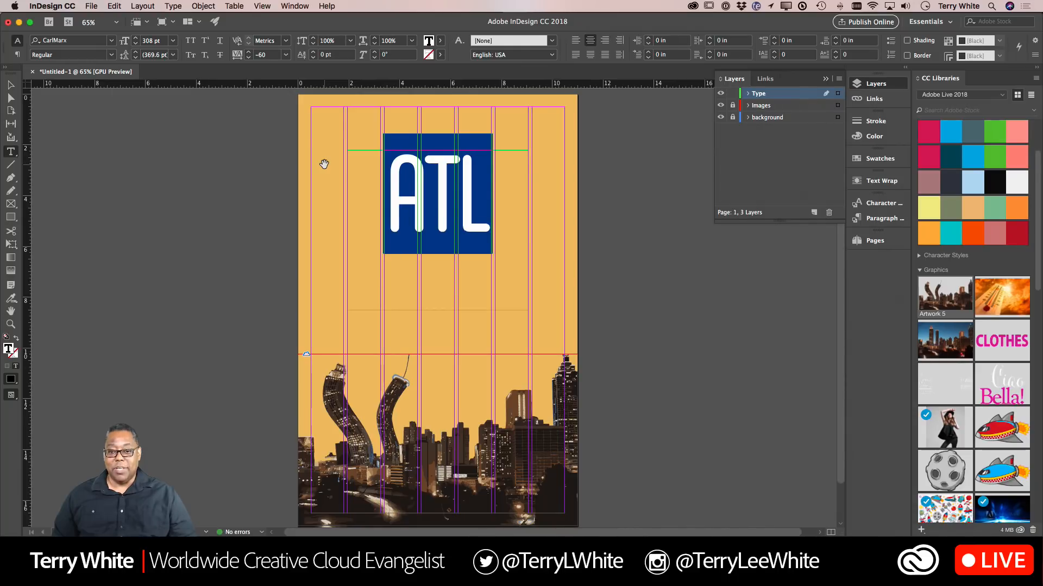
Enlarge the ATL title in small increments up to 418 pt and bring it back down to 402 pt
key("super+shift+period")
key("super+shift+period")
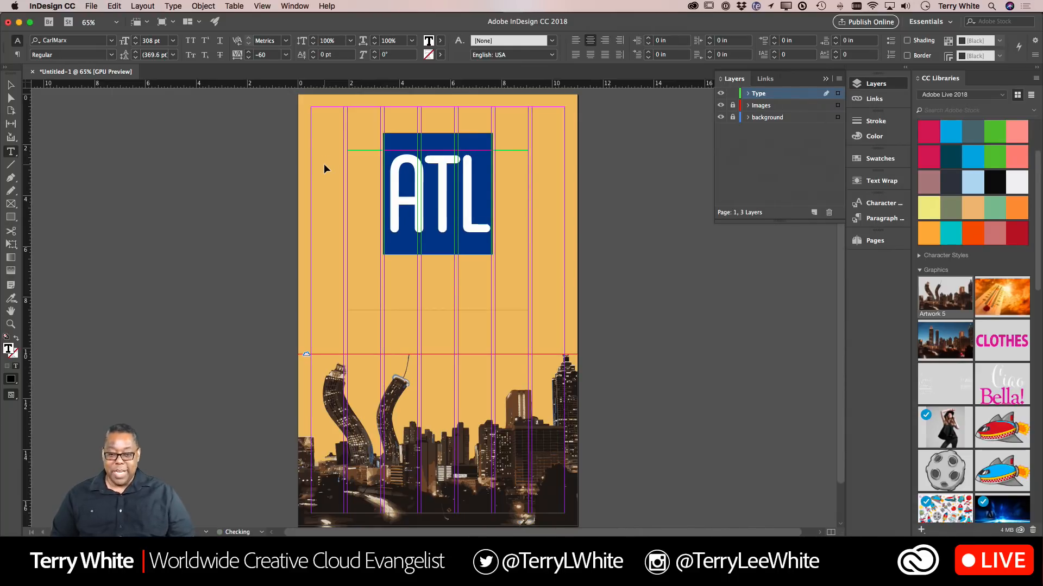
key("super+shift+period")
key("super+shift+period")
key("super+shift+period")
key("super+shift+period")
key("super+shift+period")
key("super+shift+period")
key("super+shift+period")
key("super+shift+period")
key("super+shift+period")
key("super+shift+period")
key("super+shift+period")
key("super+shift+period")
key("super+shift+period")
key("super+shift+period")
key("super+shift+period")
key("super+shift+period")
key("super+shift+period")
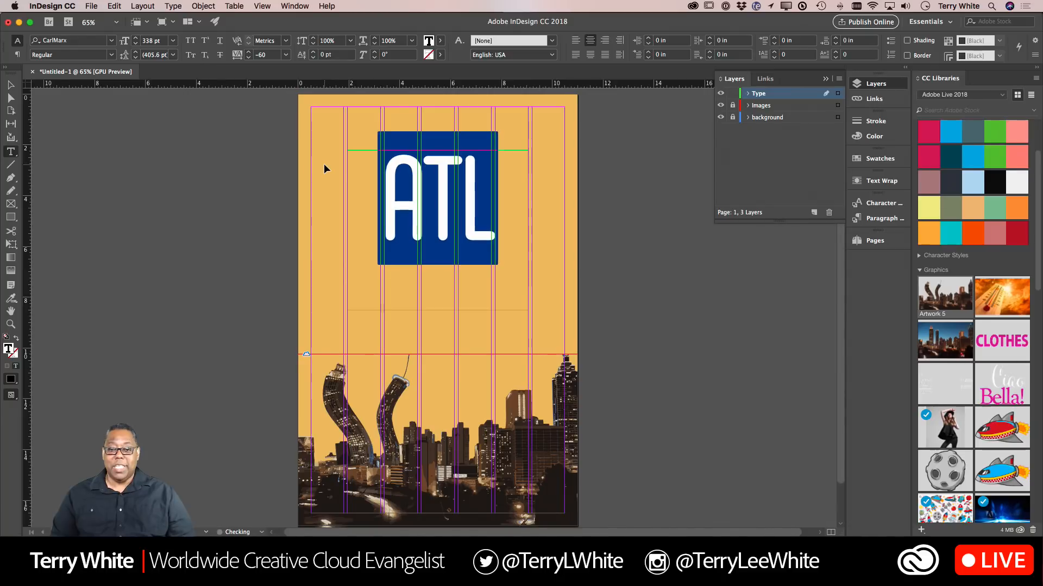
key("super+shift+period")
key("super+shift+period")
key("super+shift+period")
key("super+shift+period")
key("super+shift+period")
key("super+shift+period")
key("super+shift+period")
key("super+shift+period")
key("super+shift+period")
key("super+shift+period")
key("super+shift+period")
key("super+shift+period")
key("super+shift+period")
key("super+shift+period")
key("super+shift+period")
key("super+shift+period")
key("super+shift+period")
key("super+shift+period")
key("super+shift+period")
key("super+shift+period")
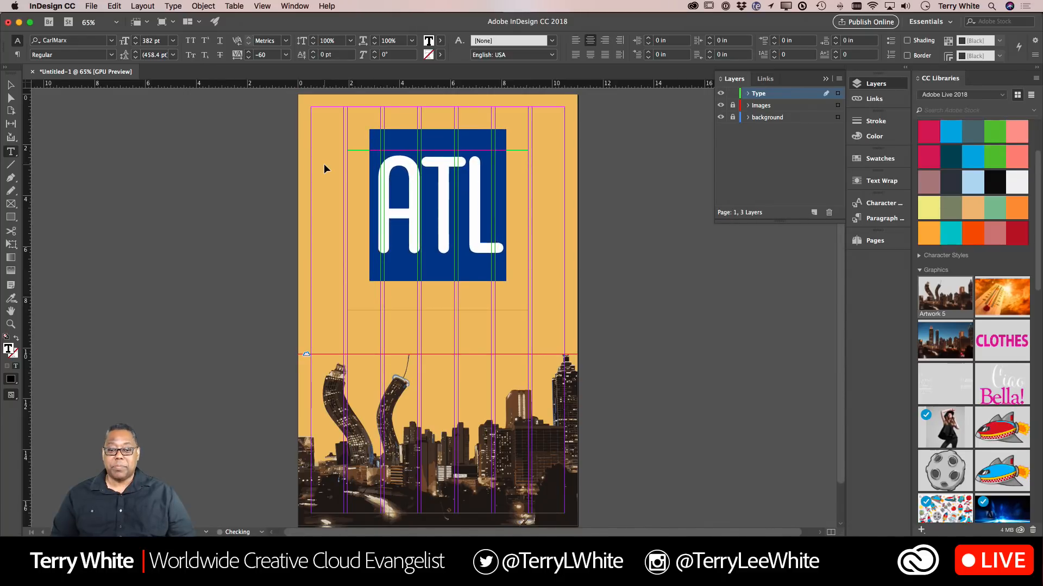
key("super+shift+period")
key("super+shift+period")
key("super+shift+period")
key("super+shift+period")
key("super+shift+period")
key("super+shift+period")
key("super+shift+period")
key("super+shift+period")
key("super+shift+period")
key("super+shift+period")
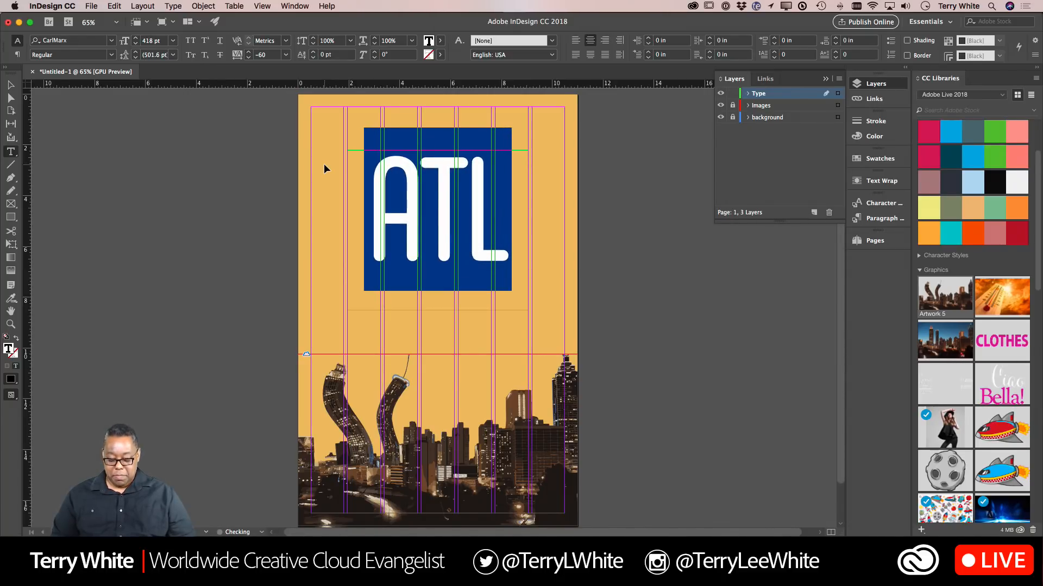
key("super+shift+comma")
key("super+shift+comma")
key("super+shift+comma")
key("super+shift+comma")
key("super+shift+comma")
key("super+shift+comma")
key("super+shift+comma")
key("super+shift+comma")
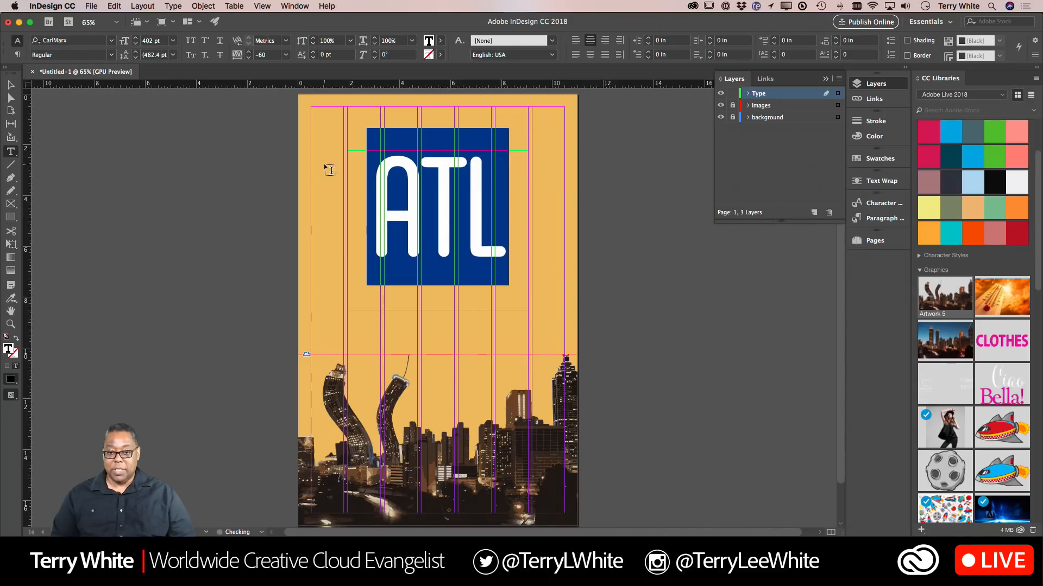
Fill the ATL title with the bright orange from the Sumer Heat color theme and deselect it
scroll(971, 157, "up", 3)
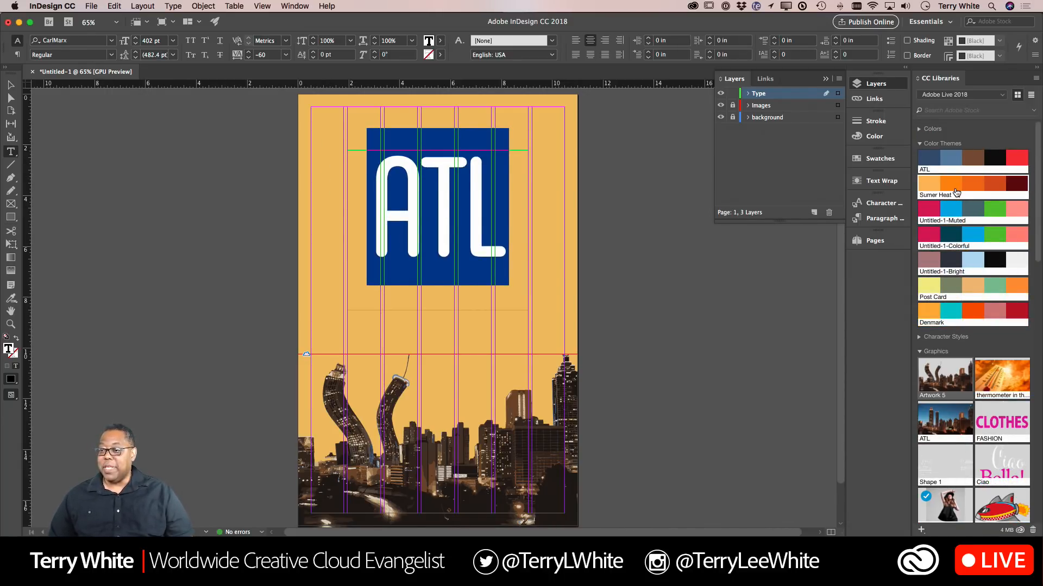
left_click(956, 193)
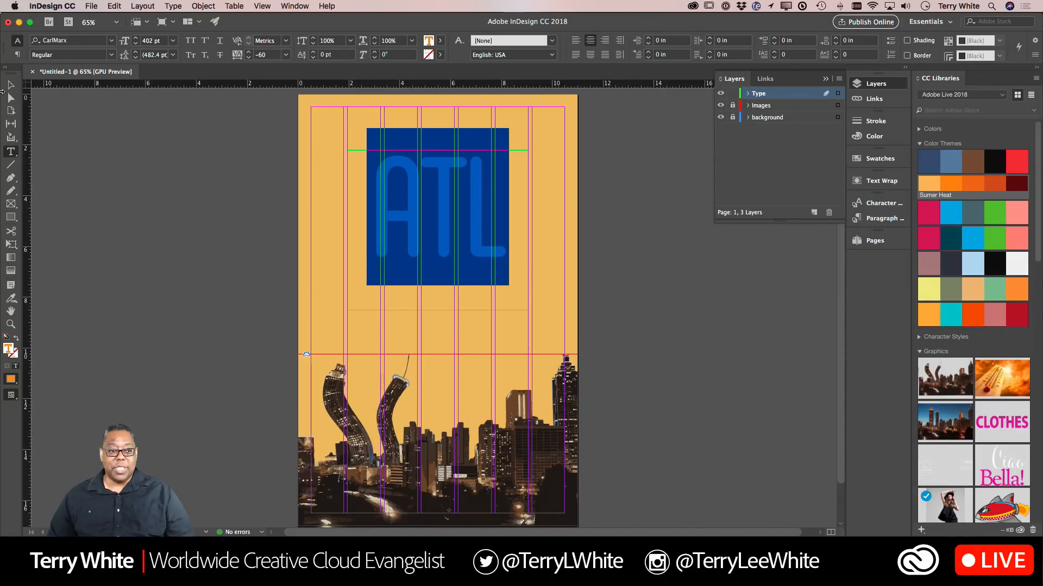
left_click(11, 84)
left_click(123, 172)
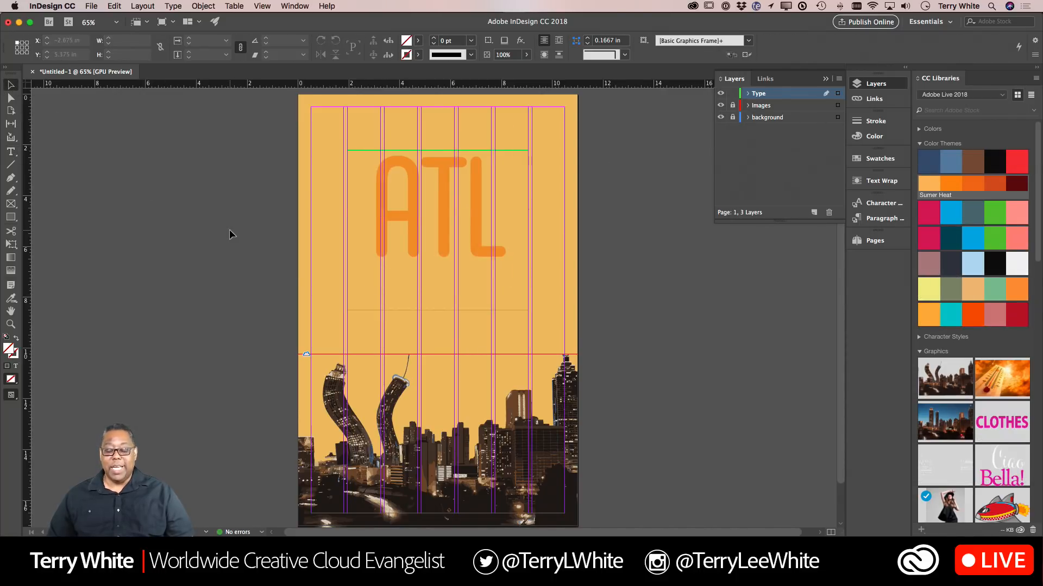
Select all of the ATL text and recolor it with a darker orange from the Sumer Heat color theme
double_click(466, 202)
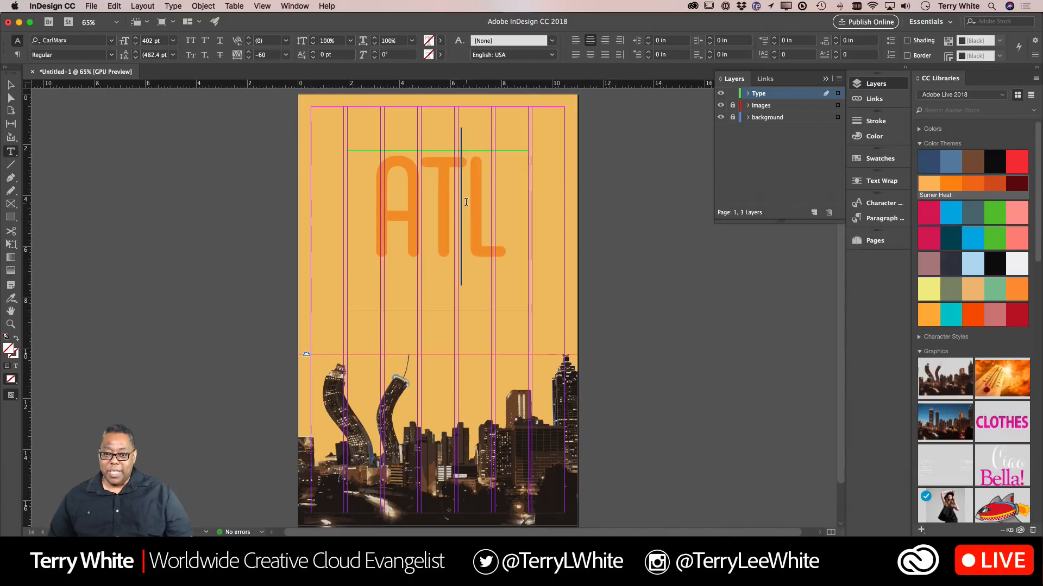
left_click_drag(483, 205, 389, 207)
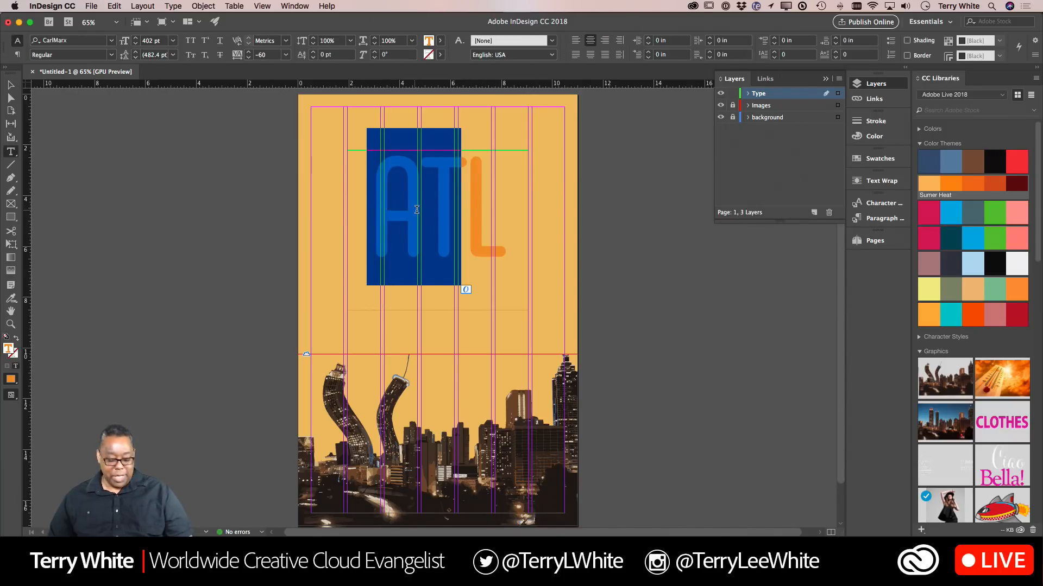
key("super+a")
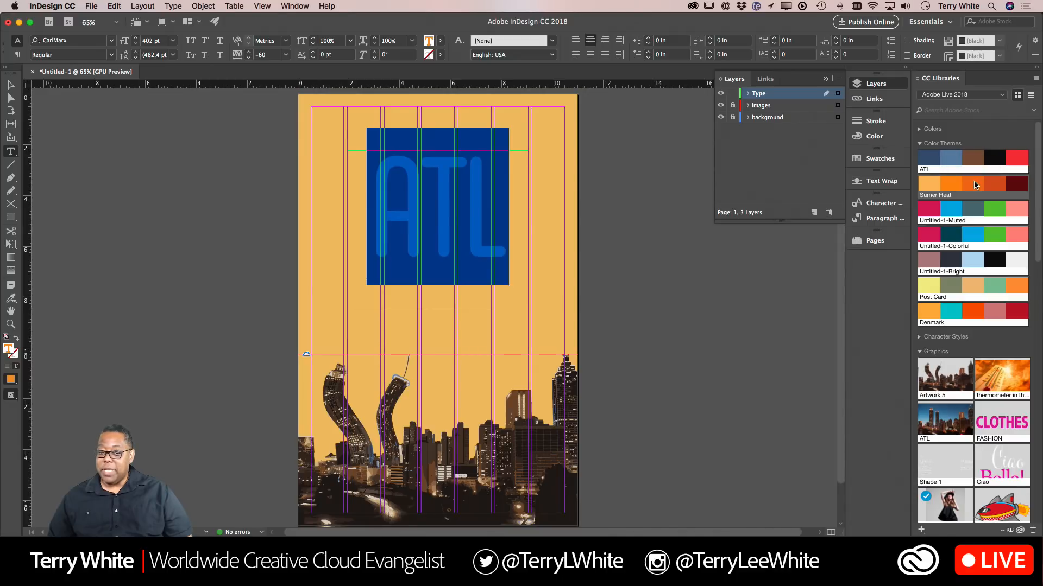
left_click(973, 185)
left_click(457, 223)
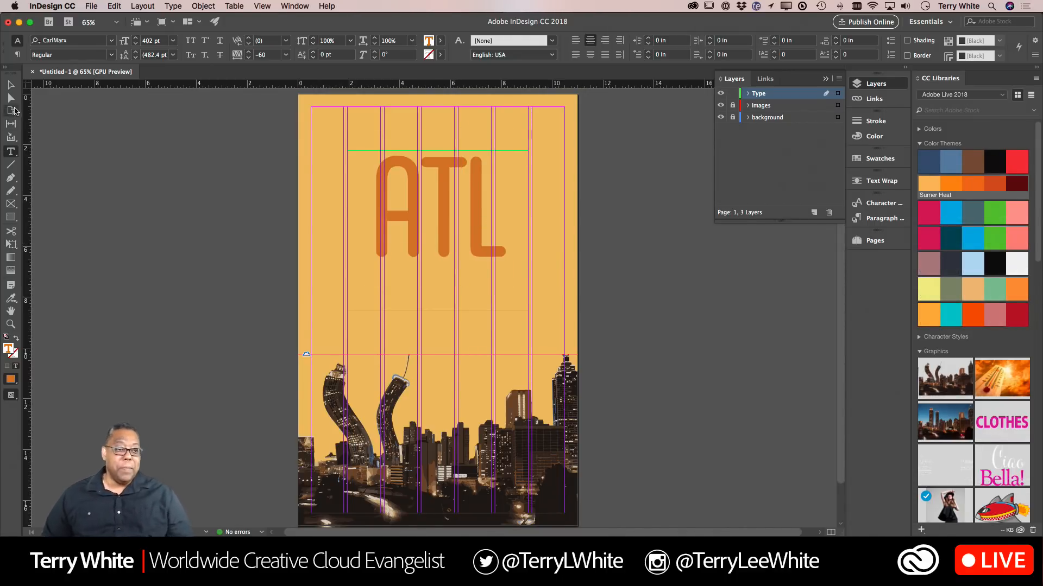
Shorten the ATL text frame from its lower edge to about 4.375 in high and deselect it
left_click(10, 85)
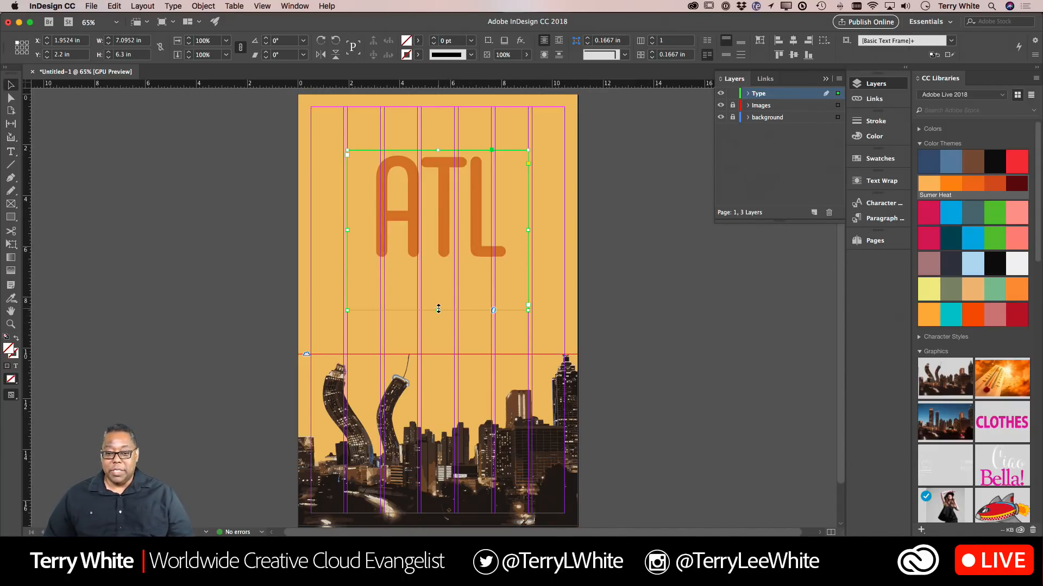
left_click_drag(439, 308, 438, 261)
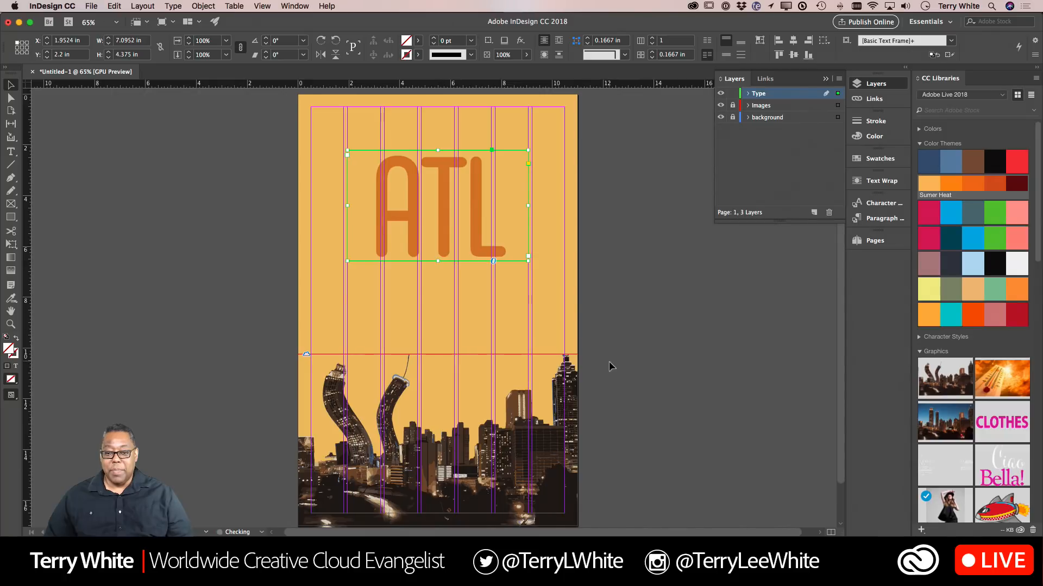
left_click(584, 218)
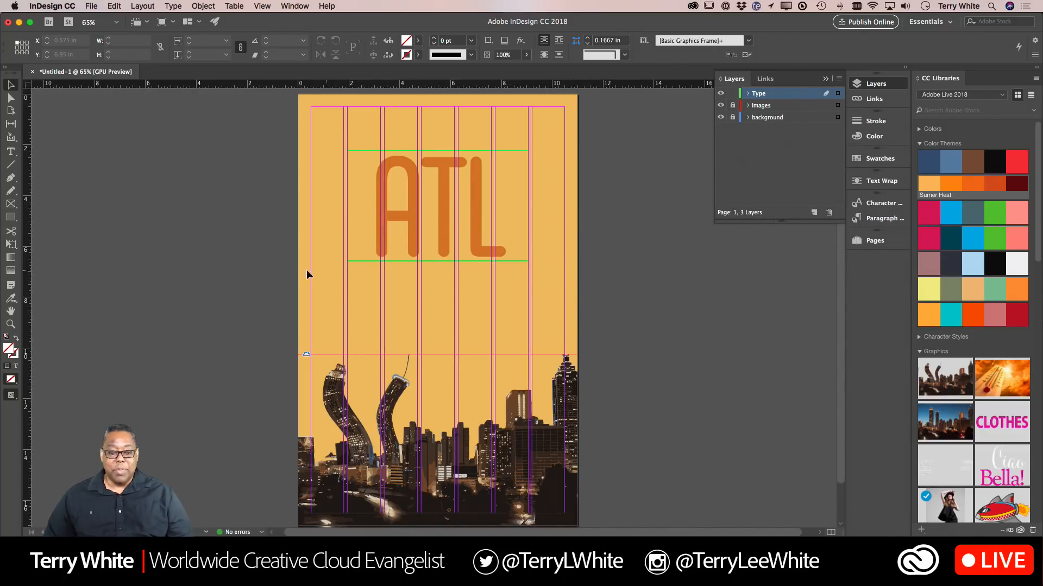
Draw a thin text frame across the middle five columns below ATL and a taller, narrower one between it and the skyline
left_click(11, 152)
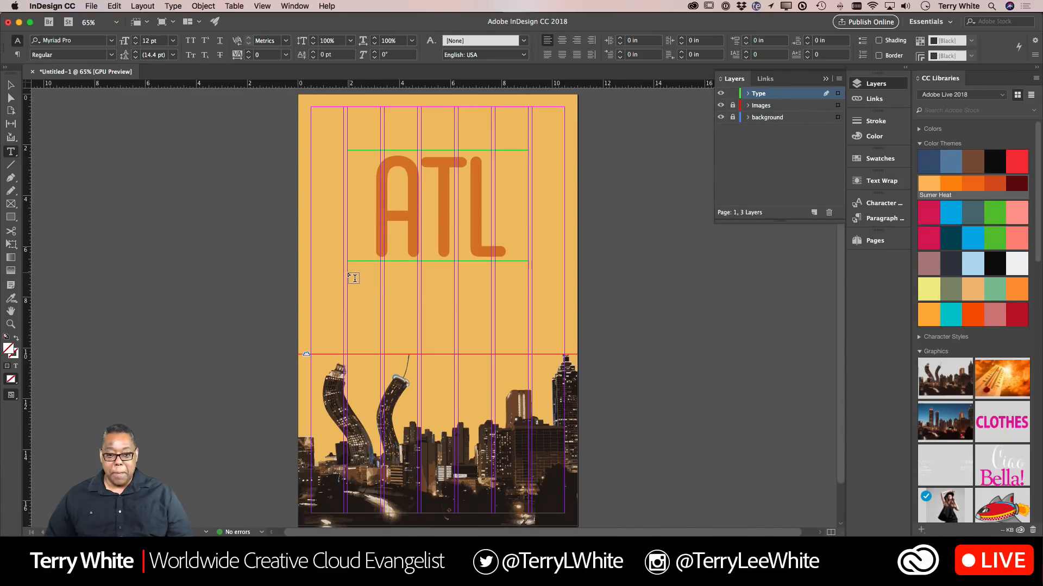
left_click_drag(351, 273, 528, 264)
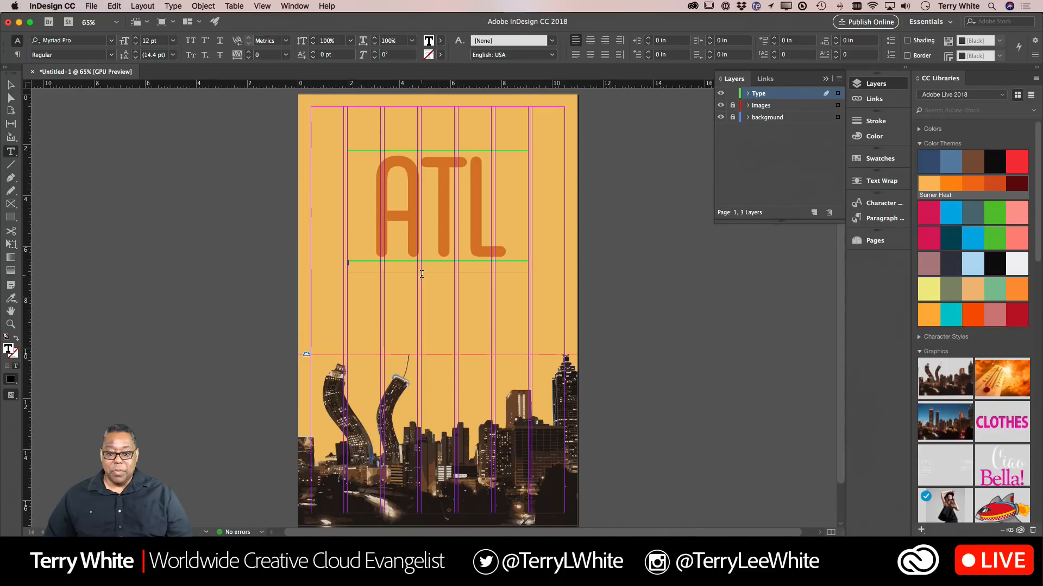
left_click_drag(421, 278, 508, 355)
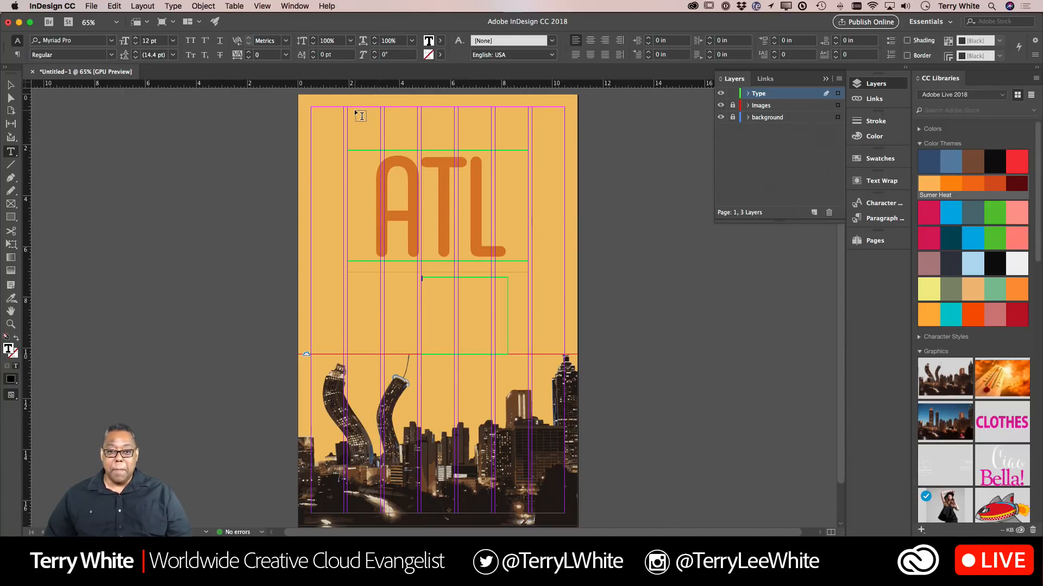
Draw a text frame about 6.12 in wide and 0.55 in high above the ATL title and enter summer heat 2018
left_click_drag(348, 111, 503, 123)
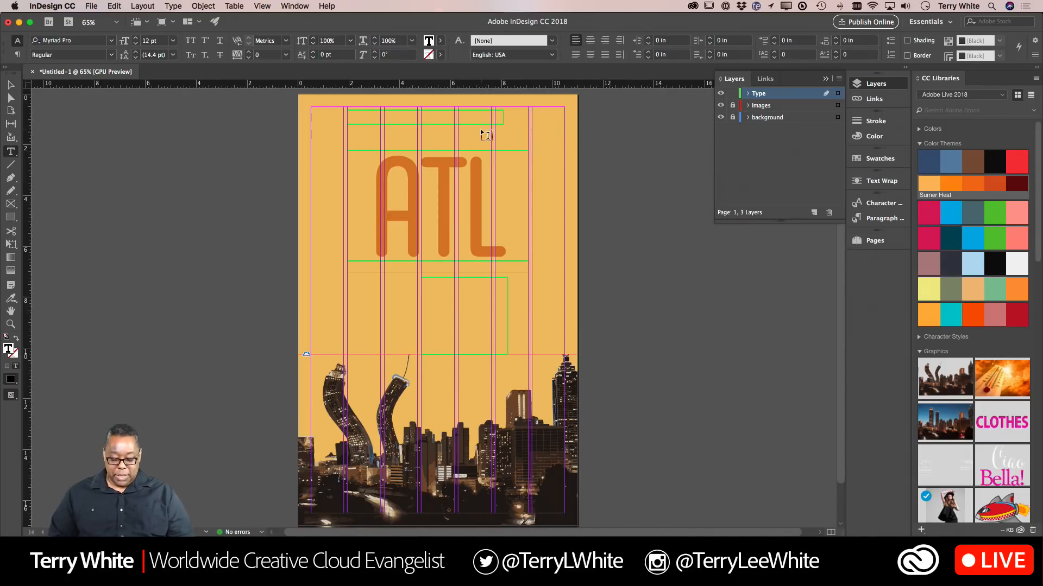
type("summer he")
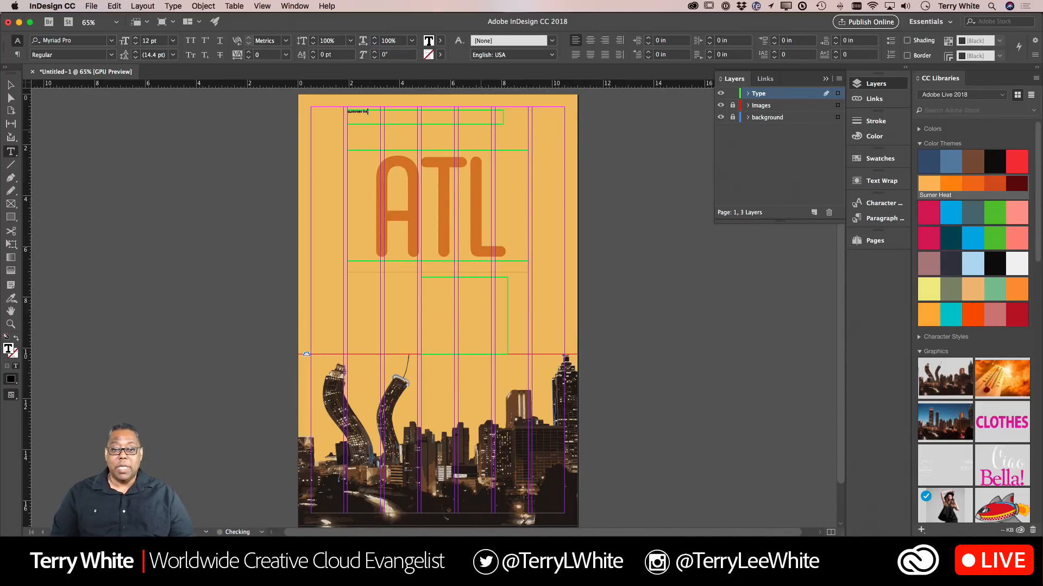
type("at 2")
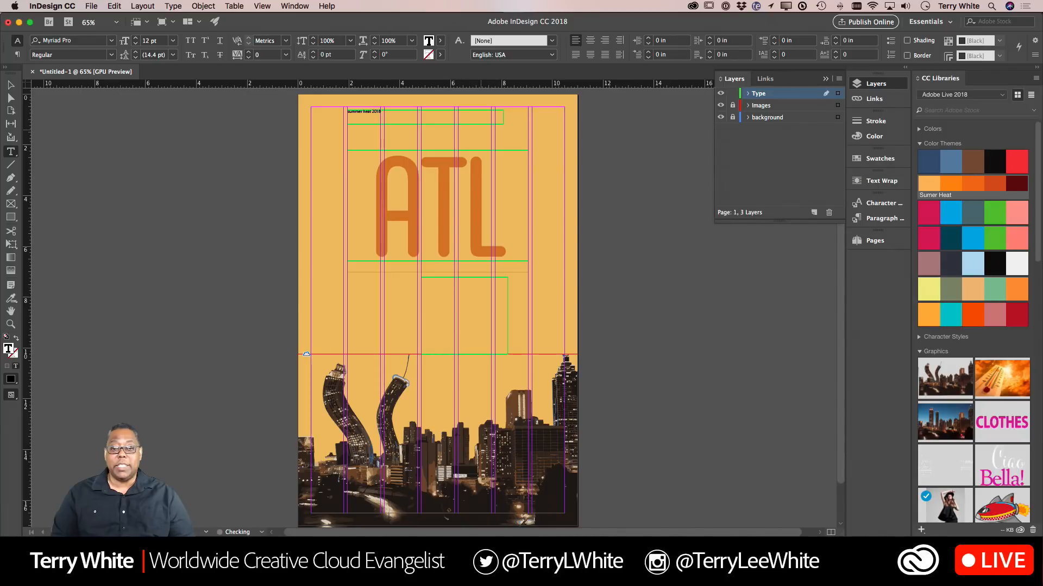
type("018")
Select all of the summer heat 2018 text and enlarge it in small increments to 32 pt
key("super+a")
key("super+shift+period")
key("super+shift+period")
key("super+shift+period")
key("super+shift+period")
key("super+shift+period")
key("super+shift+period")
key("super+shift+period")
key("super+shift+period")
key("super+shift+period")
key("super+shift+period")
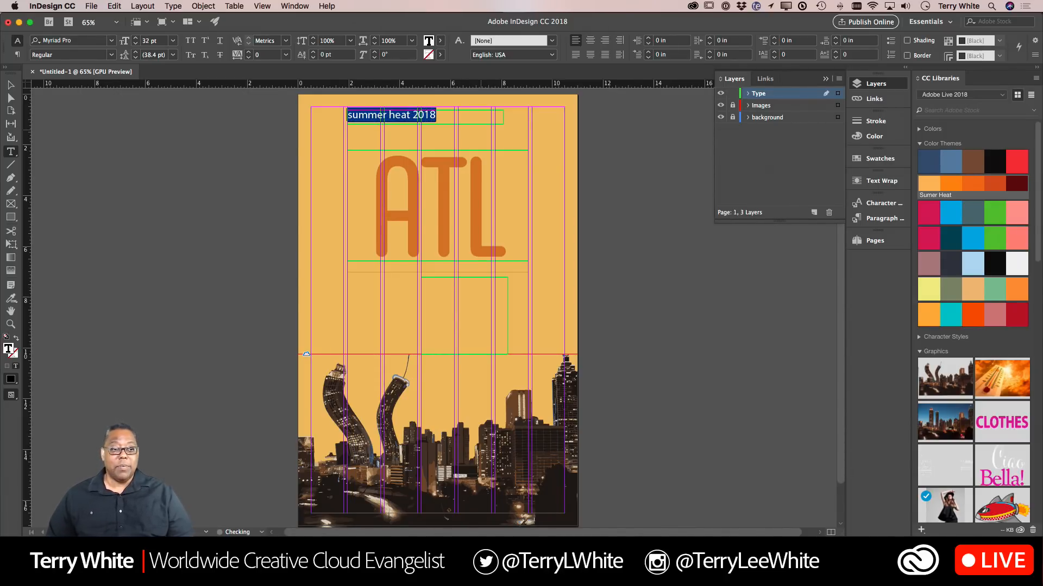
Set the summer heat 2018 text in Xants, fill it with a slate blue from the ATL color theme, and finish text editing
left_click(108, 42)
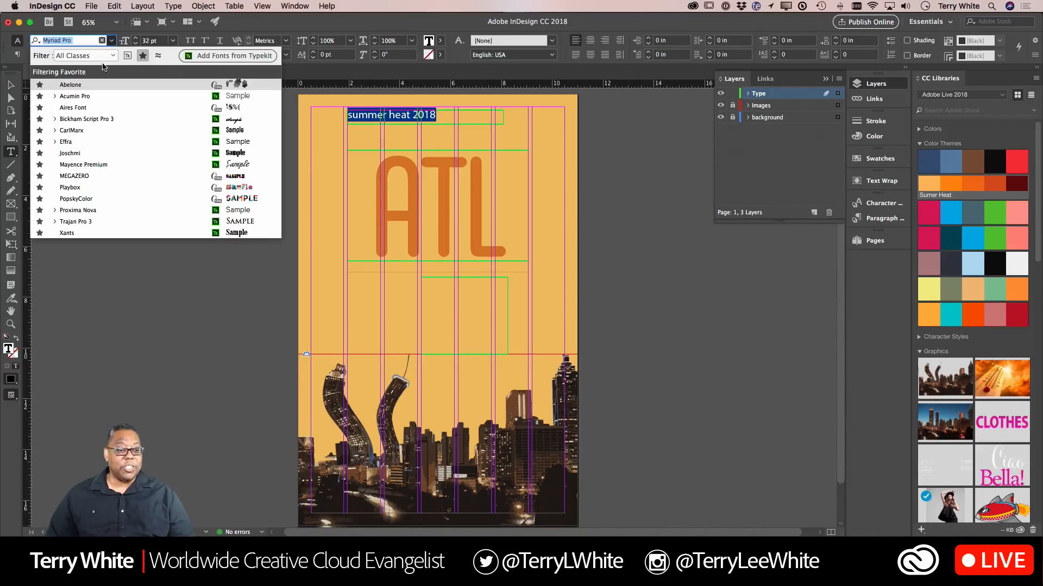
left_click(67, 233)
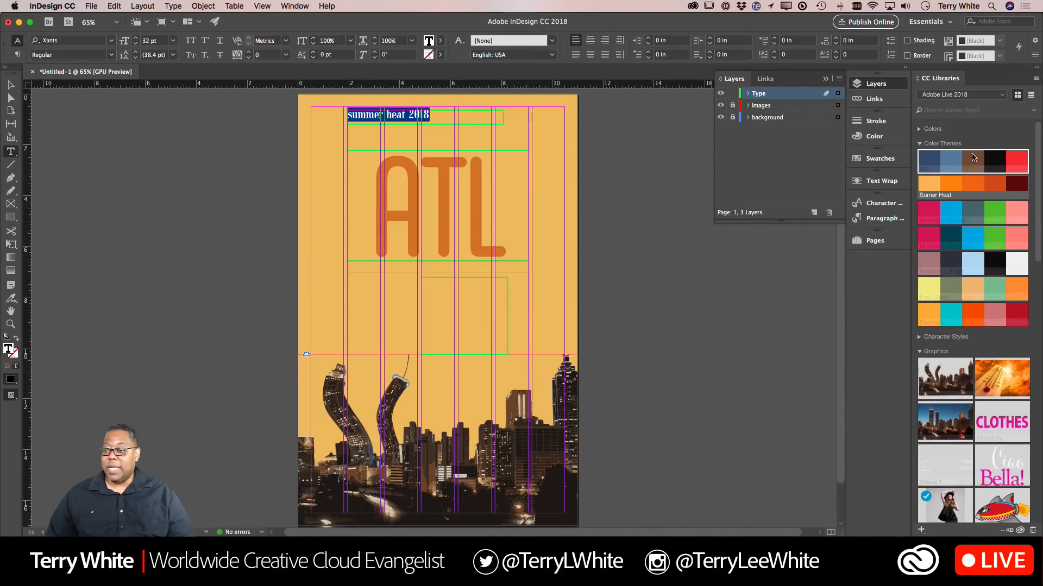
left_click(957, 183)
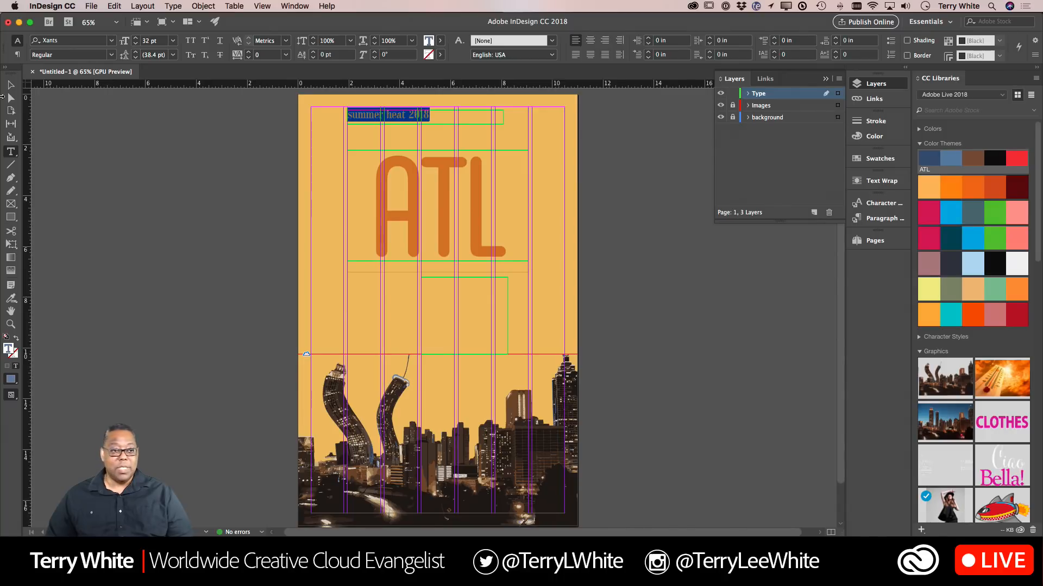
key("Escape")
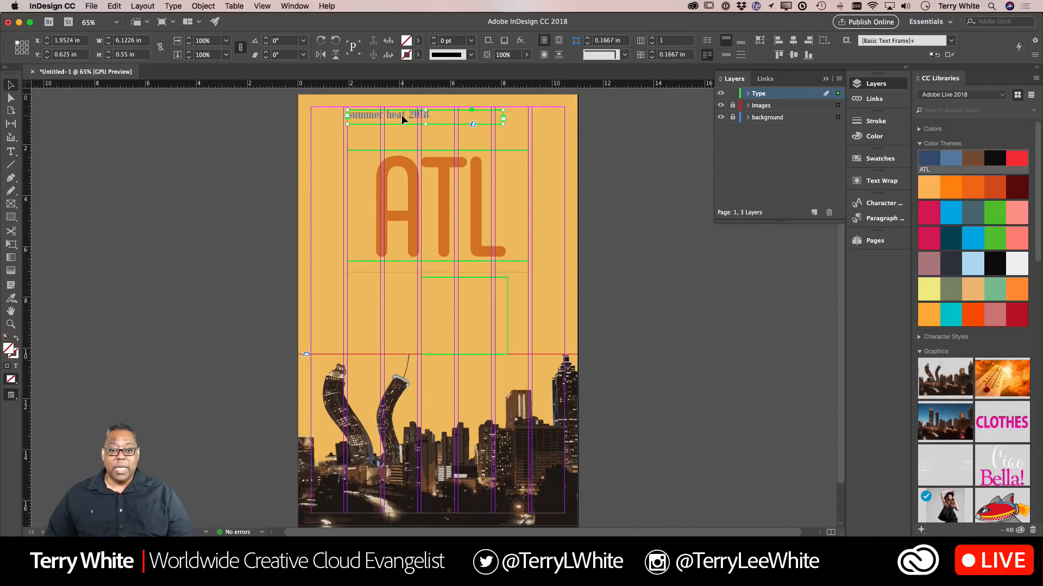
Rotate the summer heat 2018 frame 90° and move it so it reads vertically beside the outer edge of the A in ATL
left_click_drag(402, 115, 374, 196)
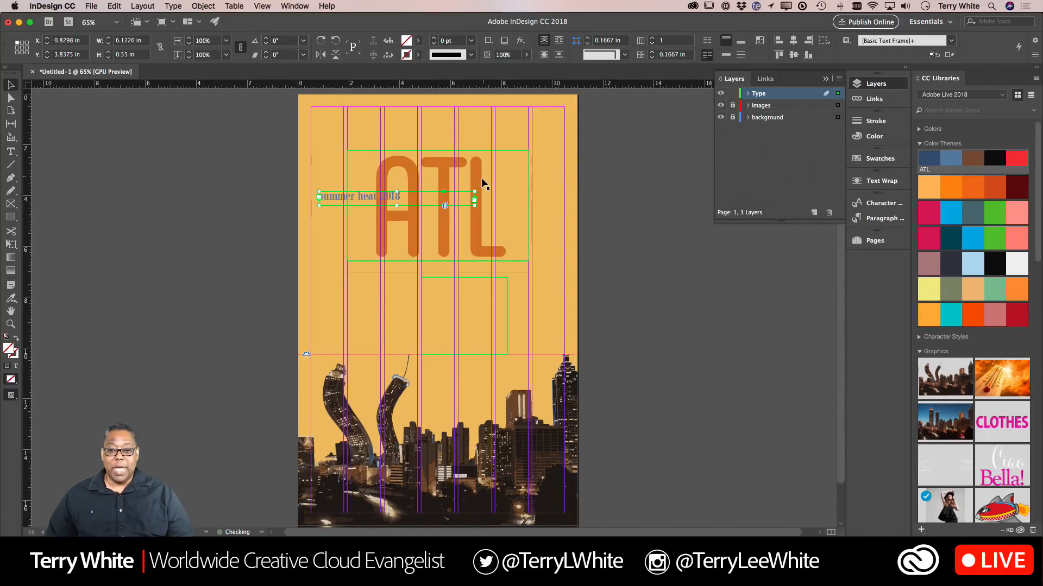
left_click_drag(483, 183, 387, 110)
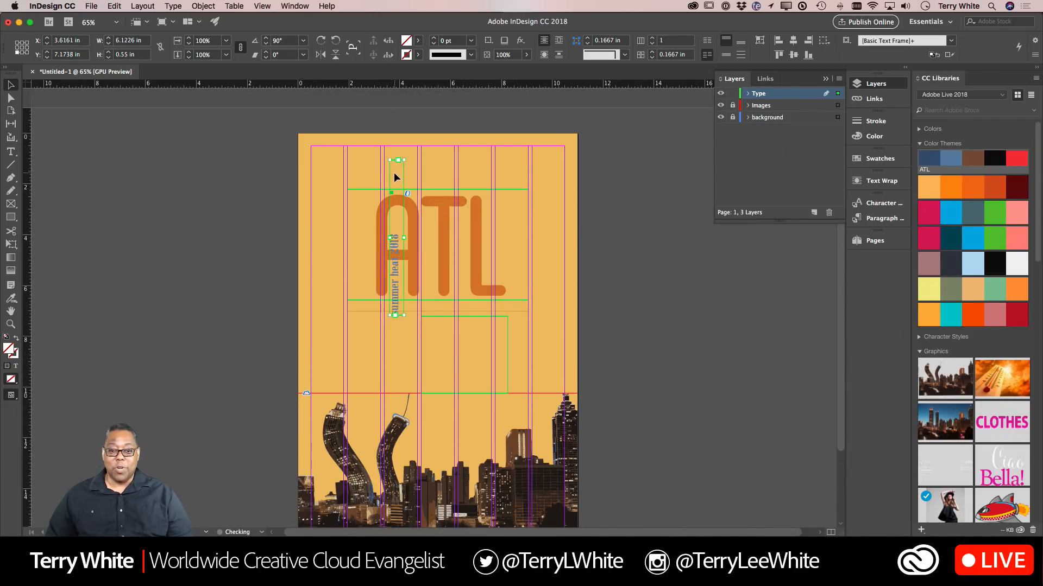
left_click_drag(395, 177, 360, 156)
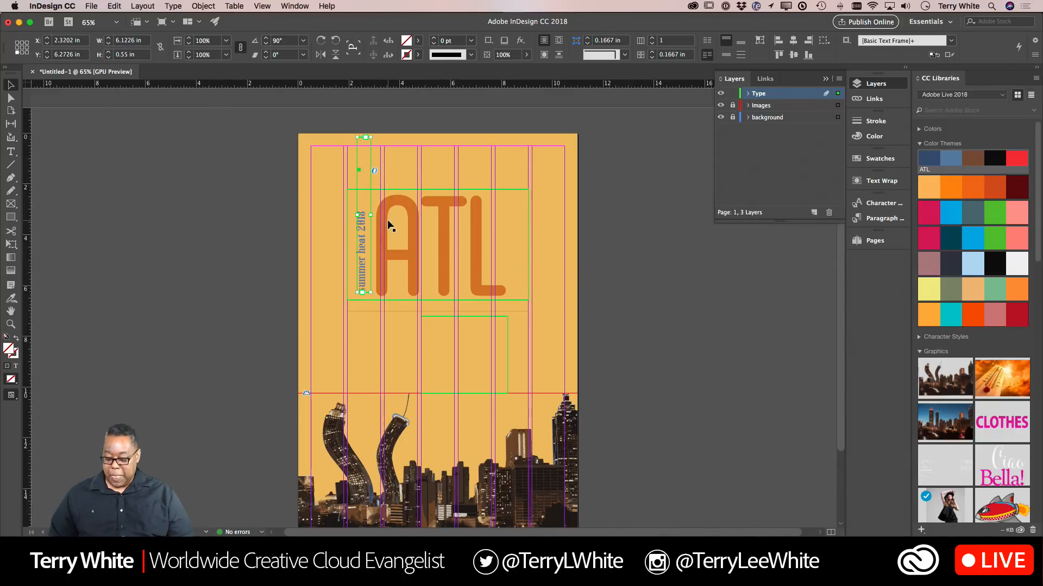
Nudge the vertical summer heat 2018 frame closer to the A and shorten it to about 4 in long and 0.45 in wide
key("Right")
key("Right")
key("Right")
key("Right")
key("Right")
key("Right")
key("Right")
key("Right")
key("Right")
key("Right")
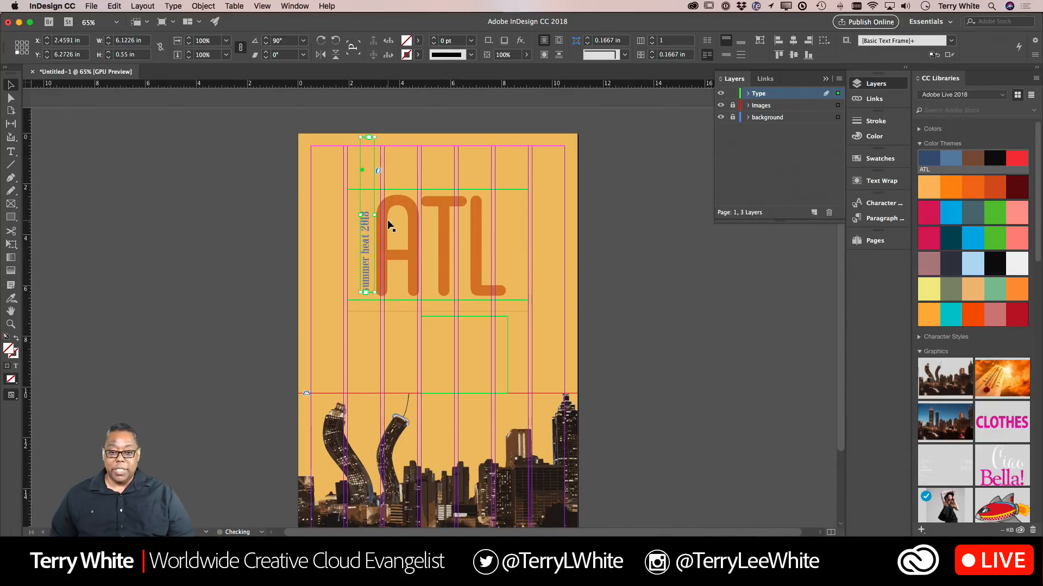
key("Right")
key("Right")
key("Right")
key("Right")
key("Right")
key("Right")
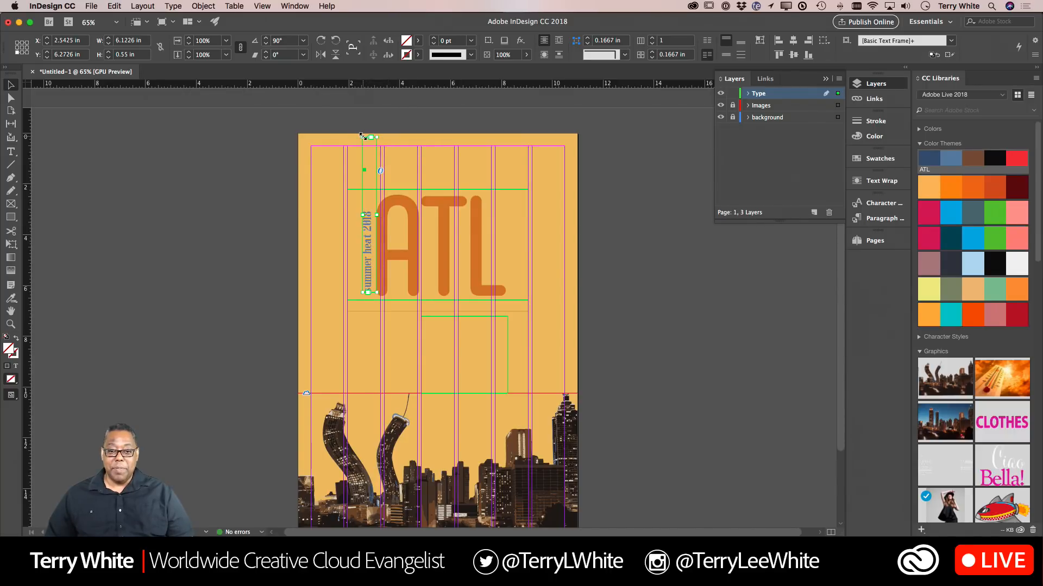
left_click_drag(362, 136, 367, 191)
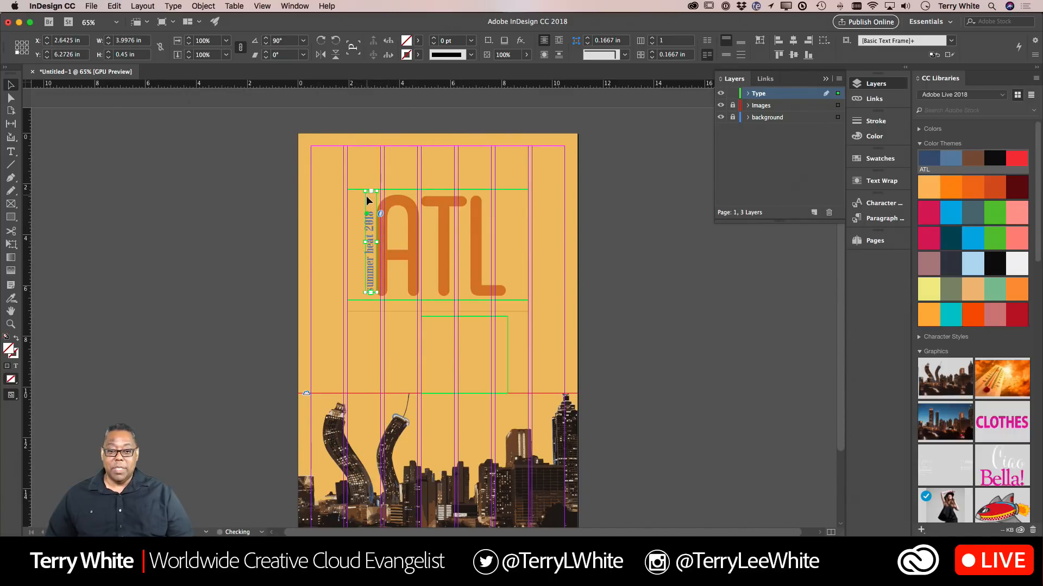
Select all of the summer heat 2018 text, enlarge it to 40 pt, and finish text editing
key("t")
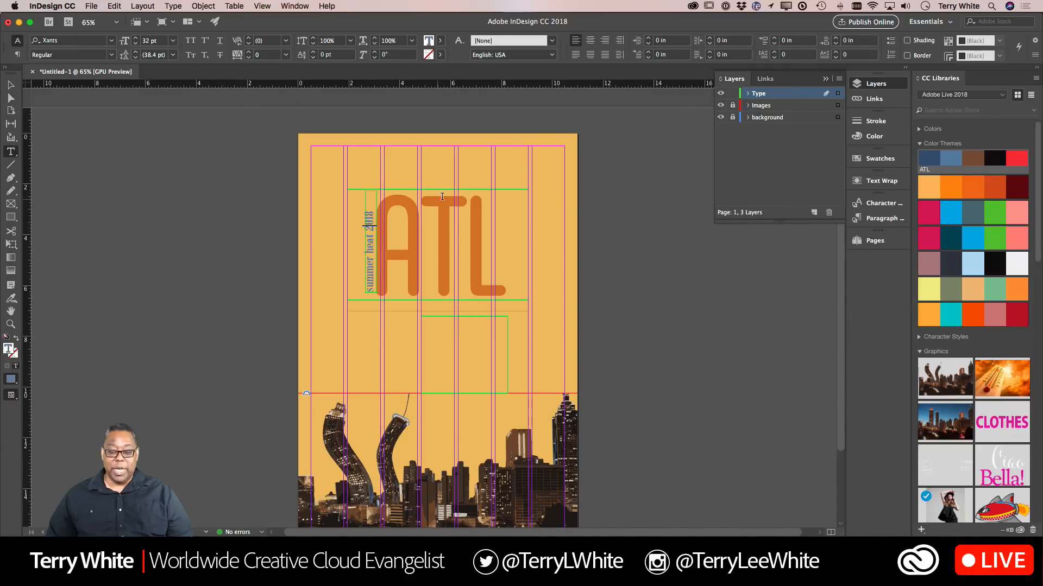
key("super+a")
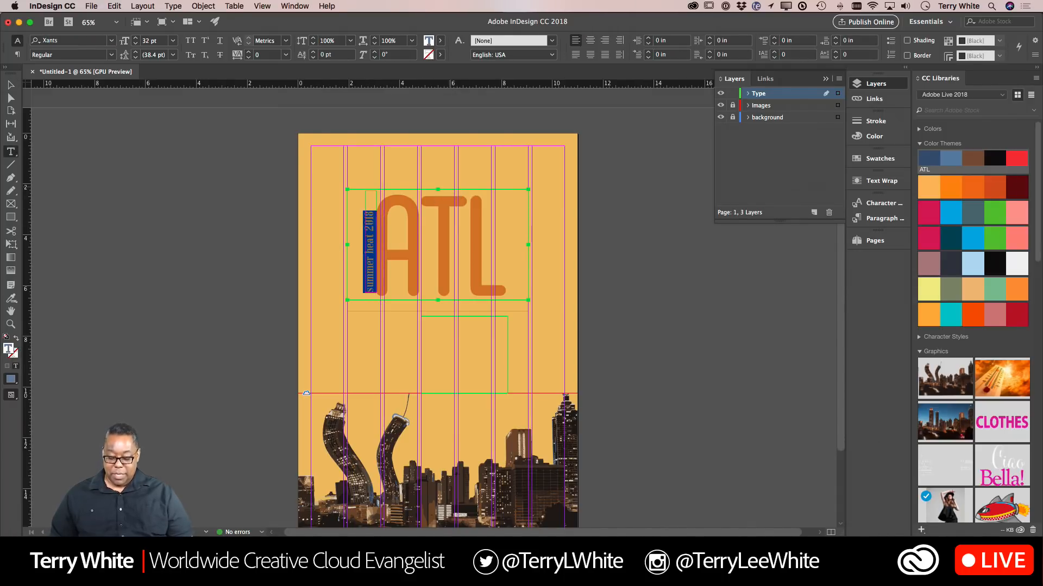
key("super+shift+period")
key("super+shift+period")
key("super+shift+period")
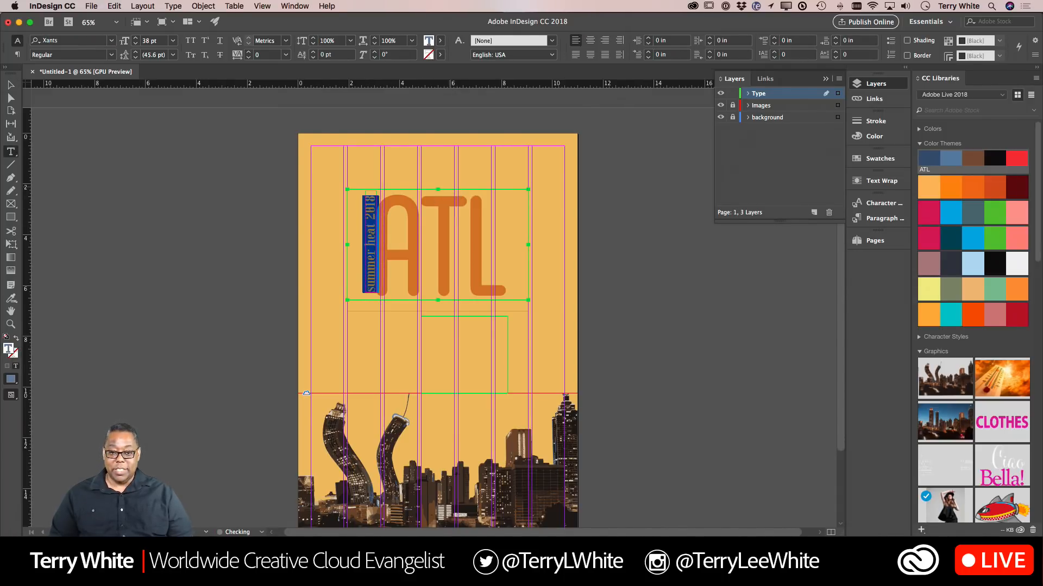
key("super+shift+comma")
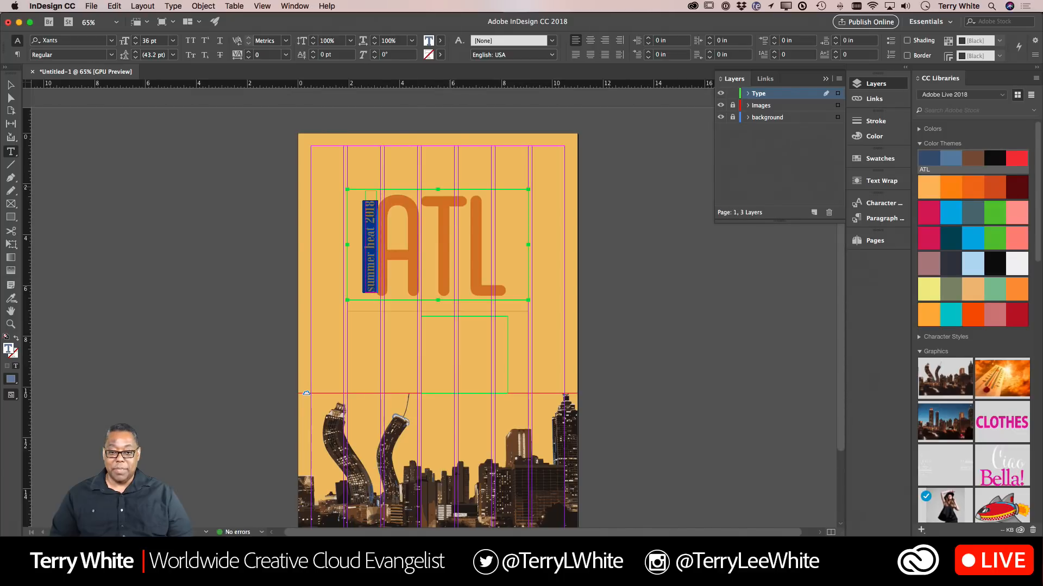
key("super+shift+period")
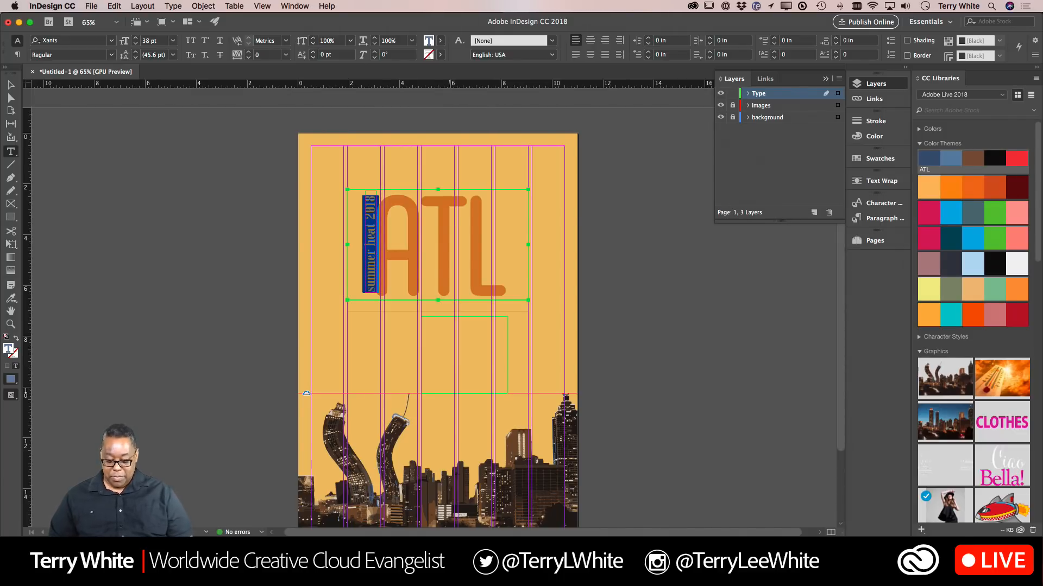
key("super+shift+period")
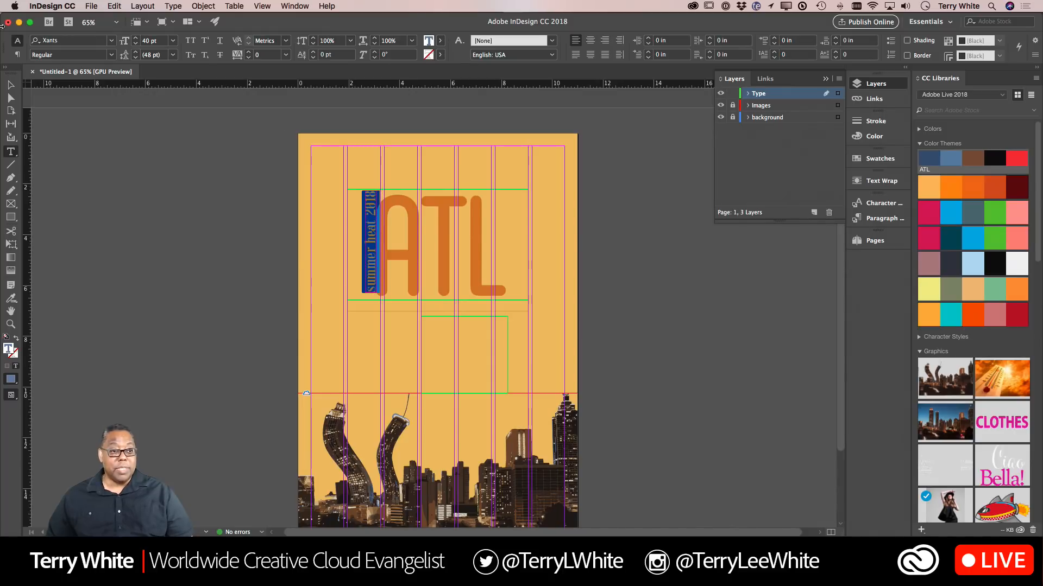
key("Escape")
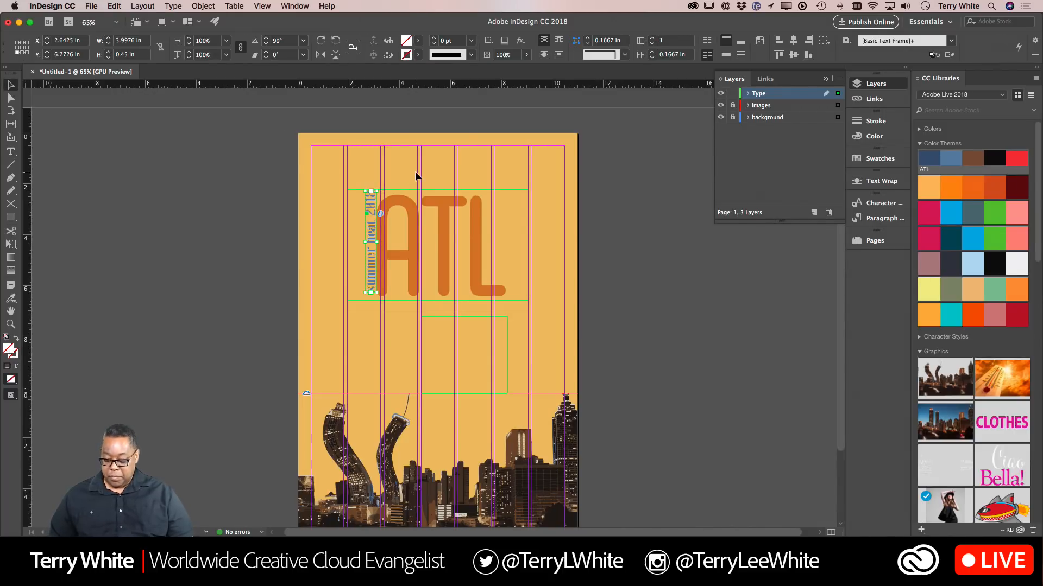
Nudge the vertical summer heat 2018 frame slightly away from the A and down to line up with the ATL letters
key("Left")
key("Left")
key("Left")
key("Down")
key("Down")
key("Down")
key("Down")
key("Down")
key("Down")
key("Down")
key("Down")
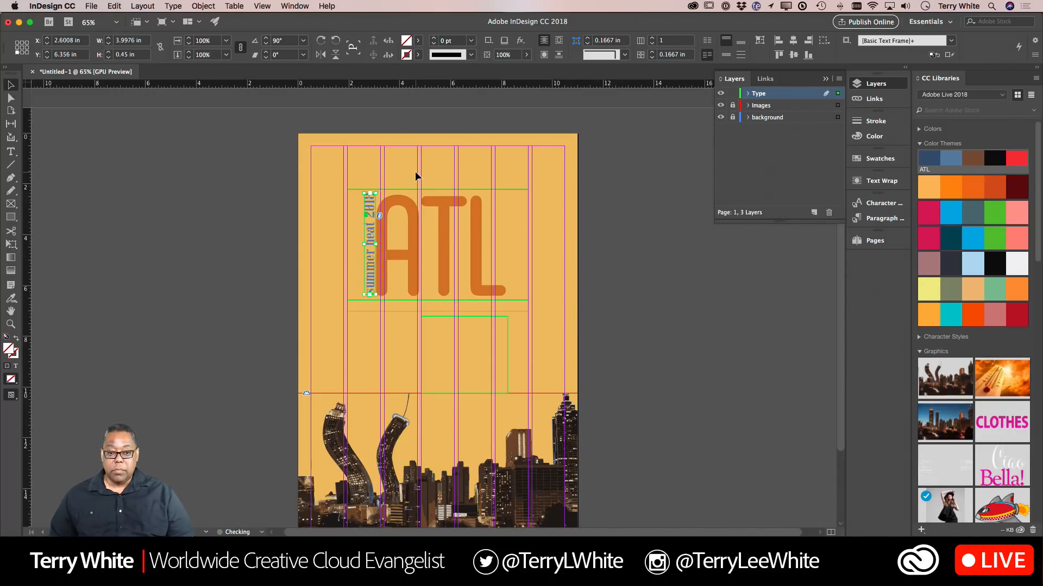
key("Left")
key("Left")
key("Left")
key("Left")
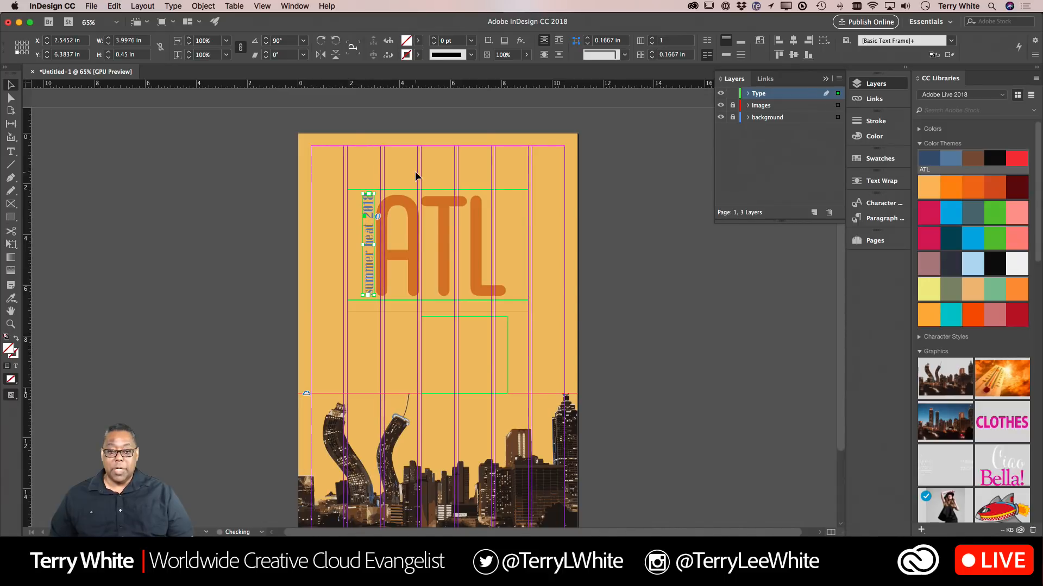
Add a horizontal ruler guide above the page and resize the thin frame below ATL to about 5.97 by 0.45 in, starting at the A
left_click_drag(543, 83, 540, 109)
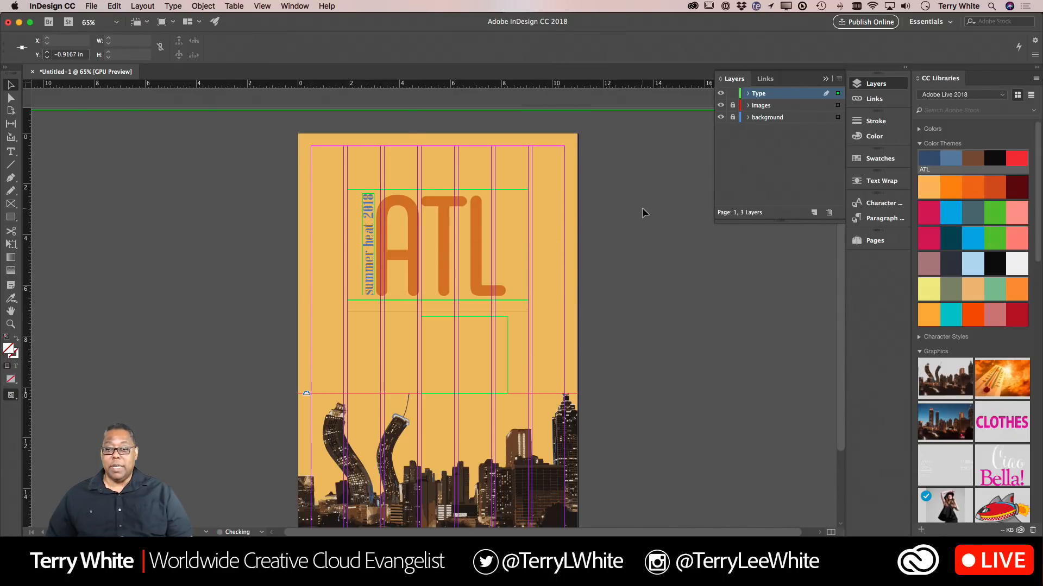
double_click(429, 305)
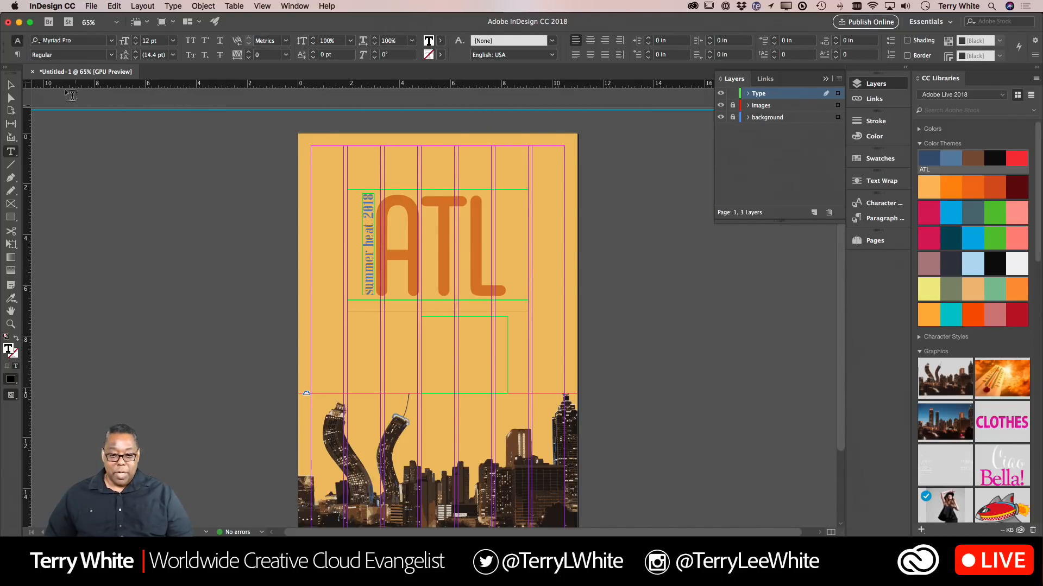
left_click(10, 85)
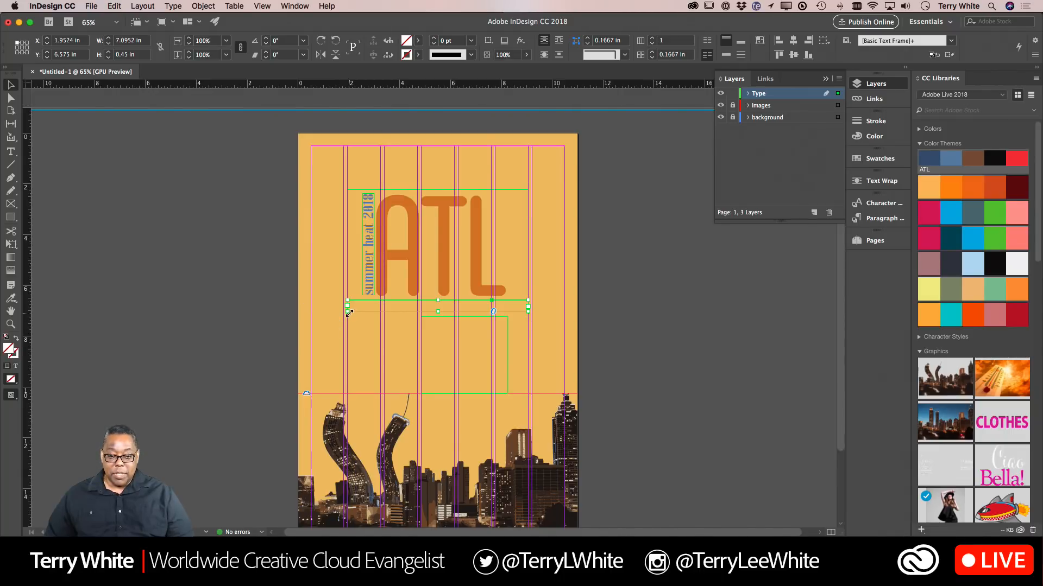
left_click_drag(346, 311, 375, 316)
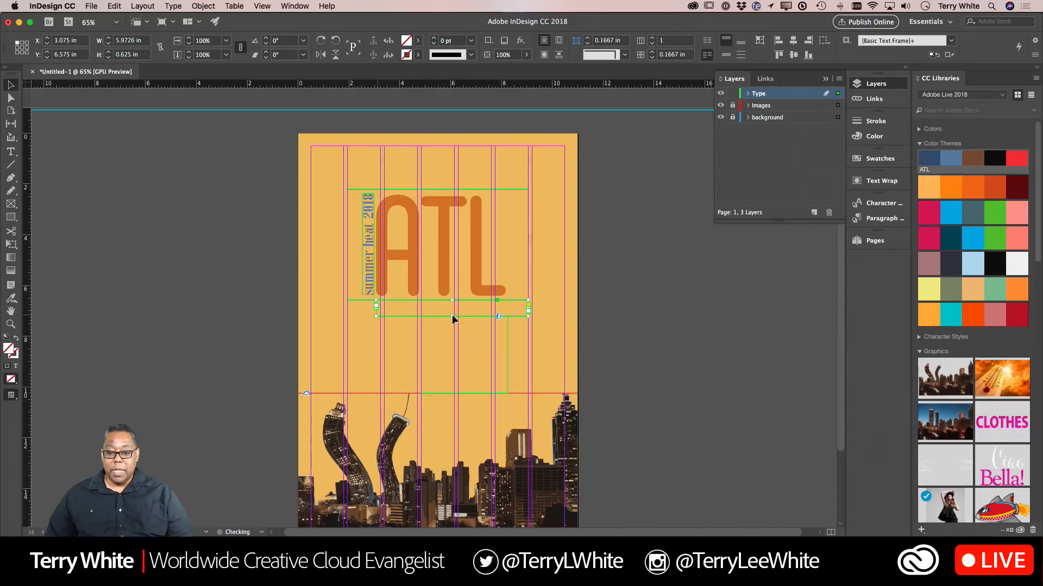
left_click_drag(452, 313, 451, 311)
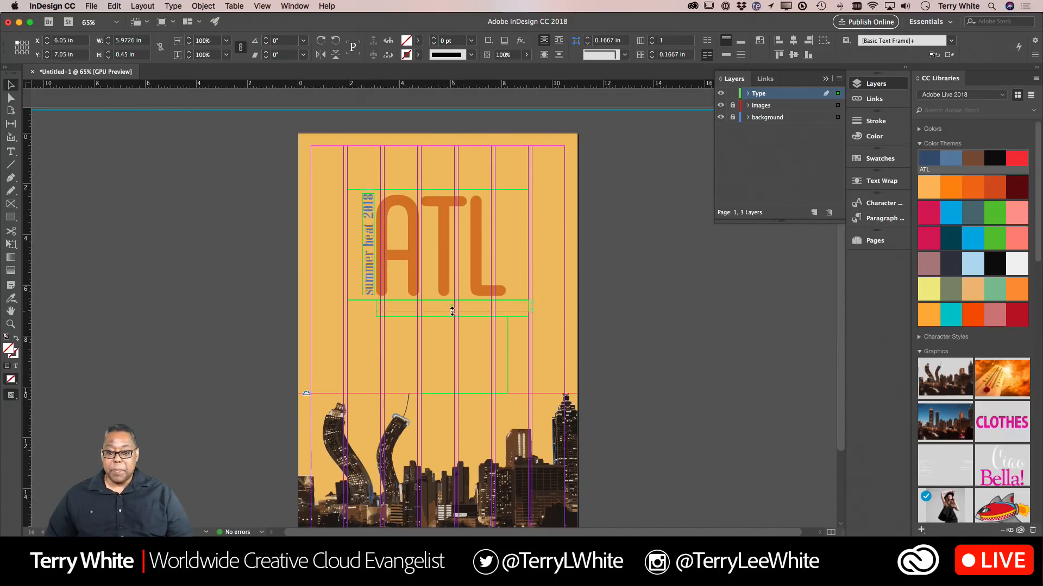
Enter bringing the heat in the thin frame below ATL and enlarge the whole line to 52 pt
double_click(435, 306)
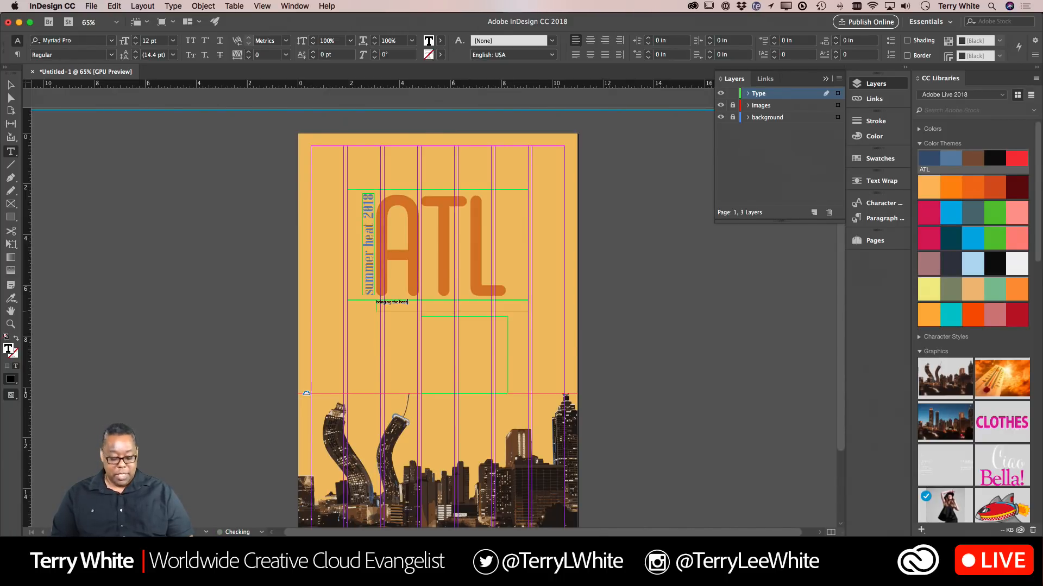
key("super+a")
key("super+shift+period")
key("super+shift+period")
key("super+shift+period")
key("super+shift+period")
key("super+shift+period")
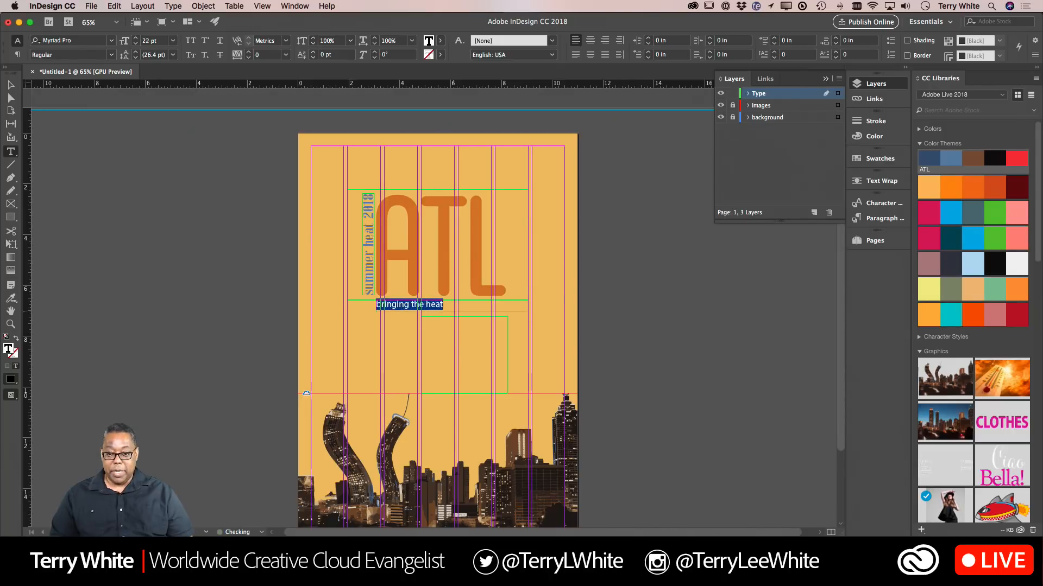
key("super+shift+period")
key("super+shift+period")
key("super+shift+period")
key("super+shift+period")
key("super+shift+period")
key("super+shift+period")
key("super+shift+period")
key("super+shift+period")
key("super+shift+period")
key("super+shift+period")
key("super+shift+period")
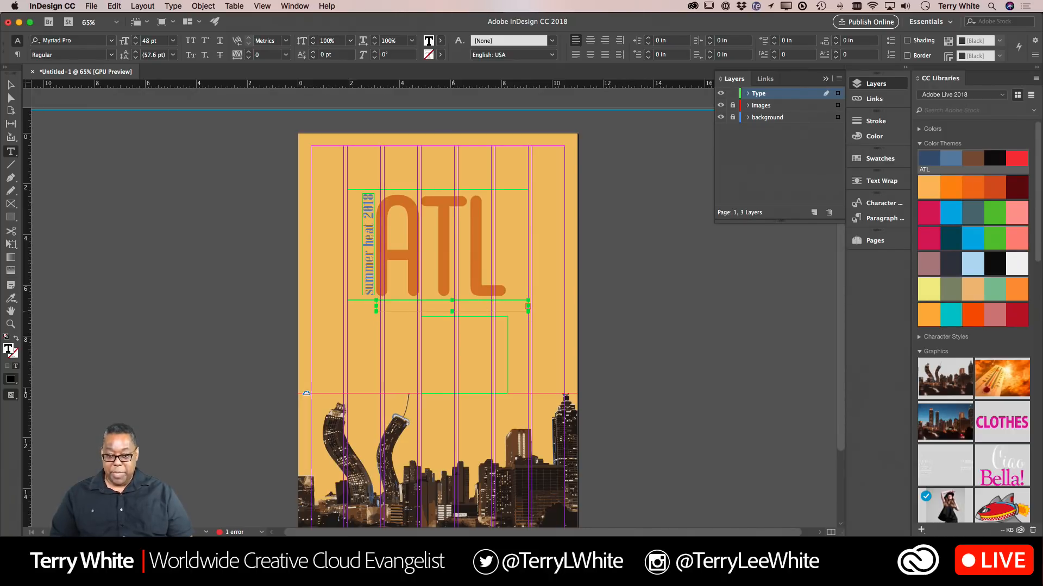
key("super+shift+comma")
key("super+shift+comma")
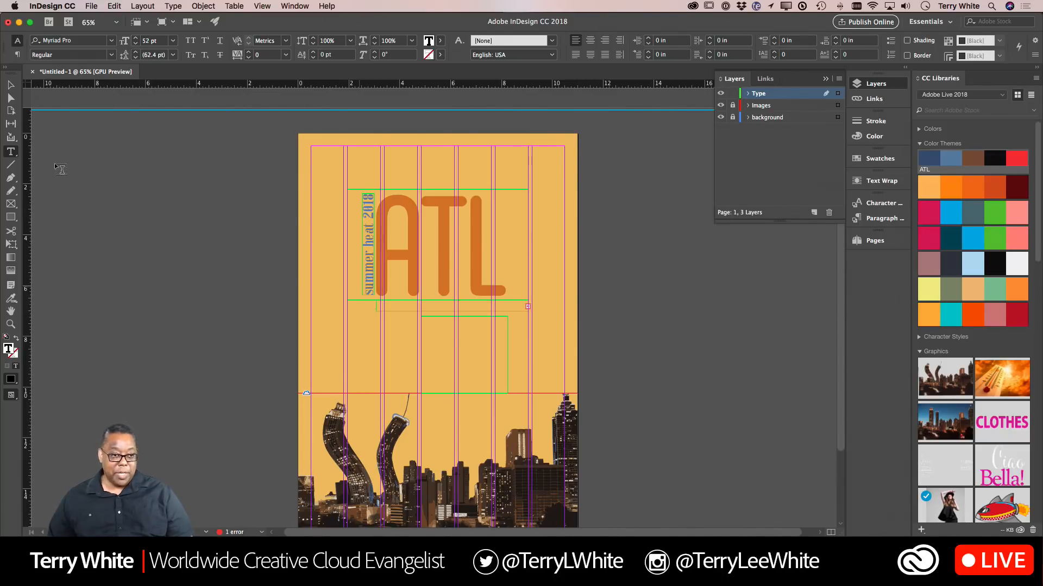
key("Escape")
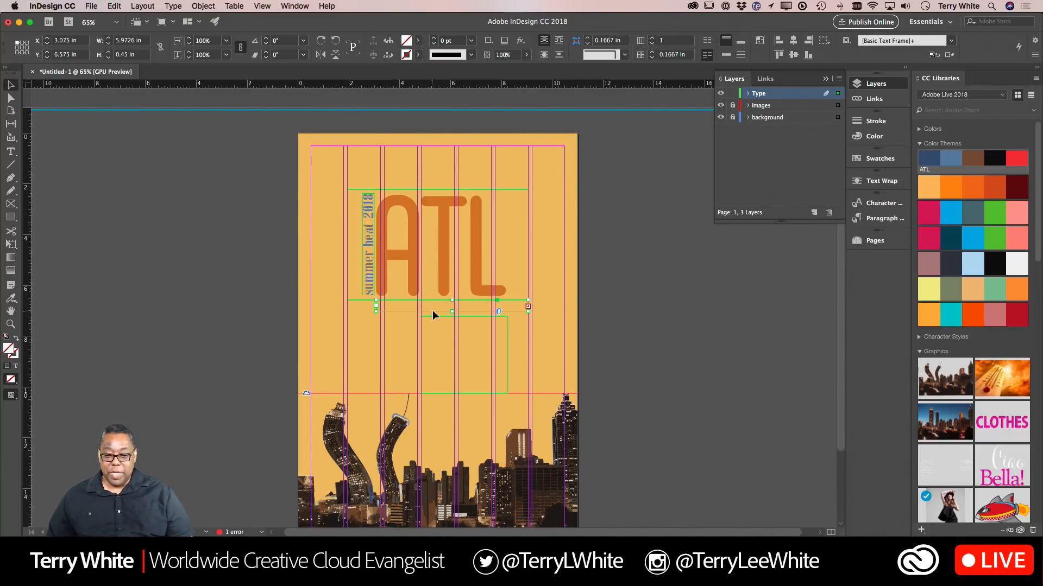
Increase the bringing the heat frame's height to about 0.625 in and reduce all of its text to 38 pt
left_click_drag(451, 311, 450, 316)
double_click(471, 312)
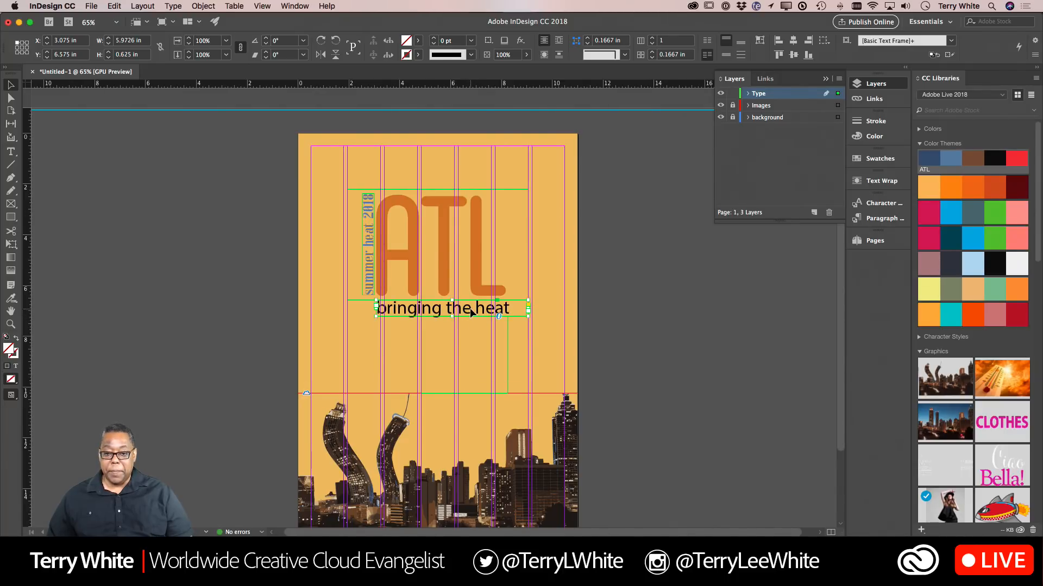
key("super+a")
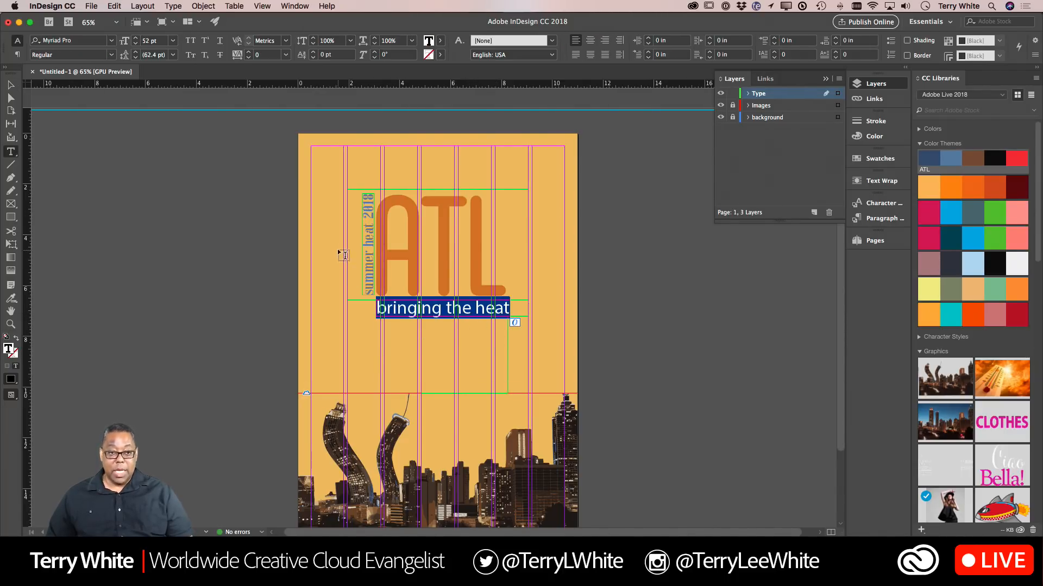
key("super+shift+comma")
key("super+shift+comma")
key("super+shift+comma")
key("super+shift+comma")
key("super+shift+comma")
key("super+shift+comma")
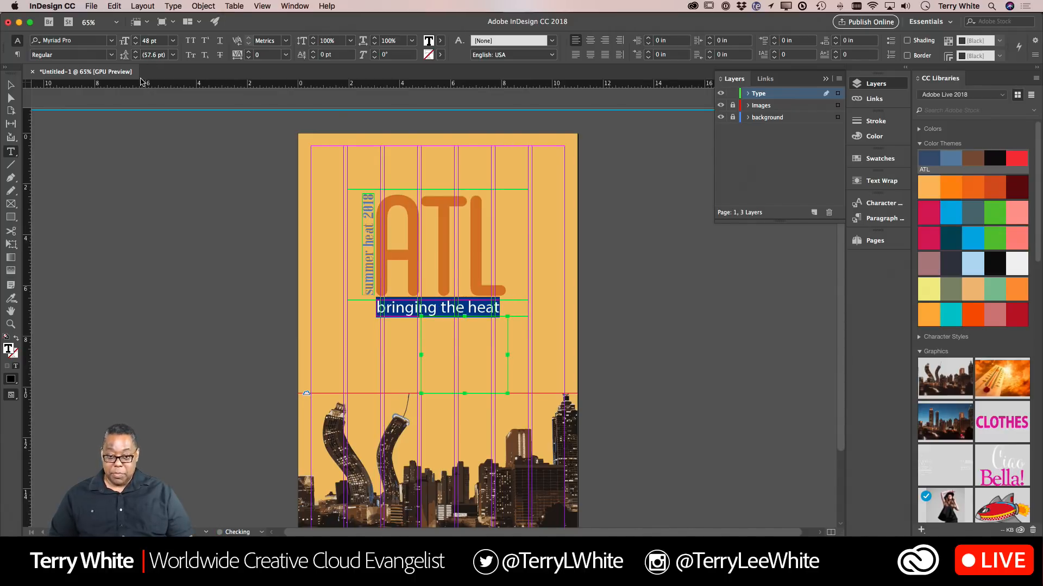
key("super+shift+comma")
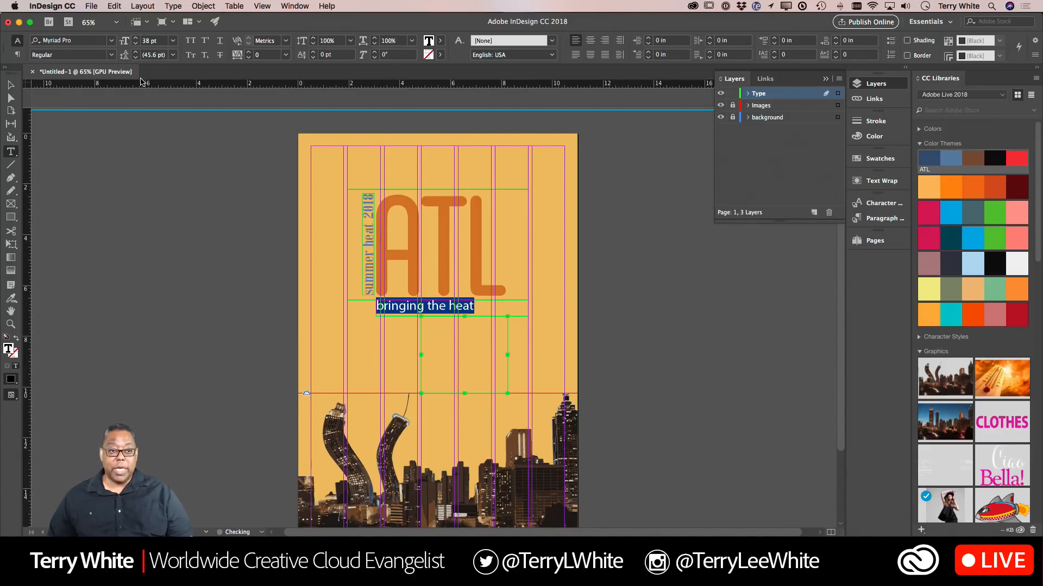
Set the bringing the heat text in Xants and widen its tracking to 180 so it spans the width of ATL
left_click(111, 41)
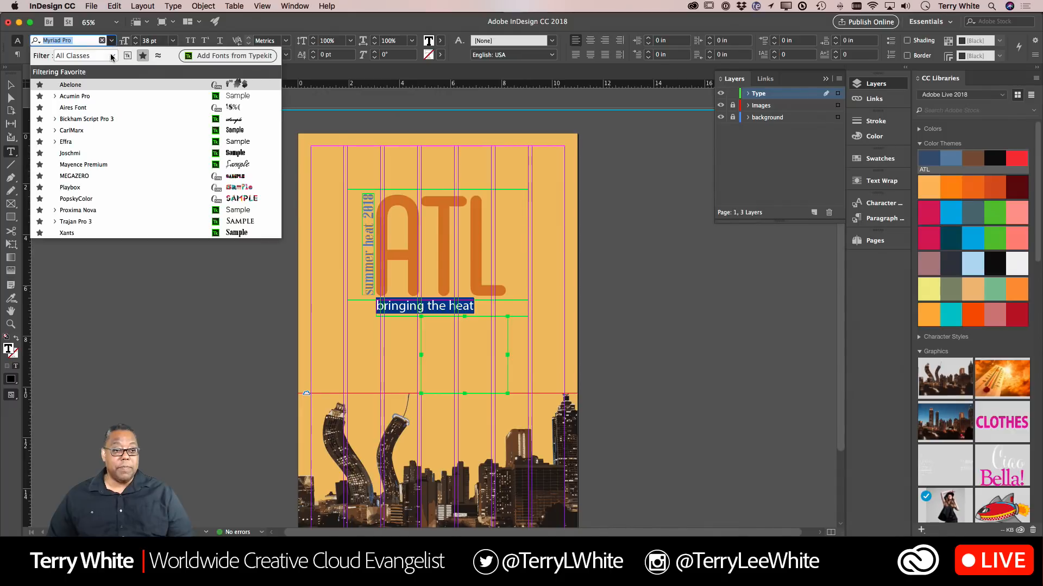
left_click(83, 233)
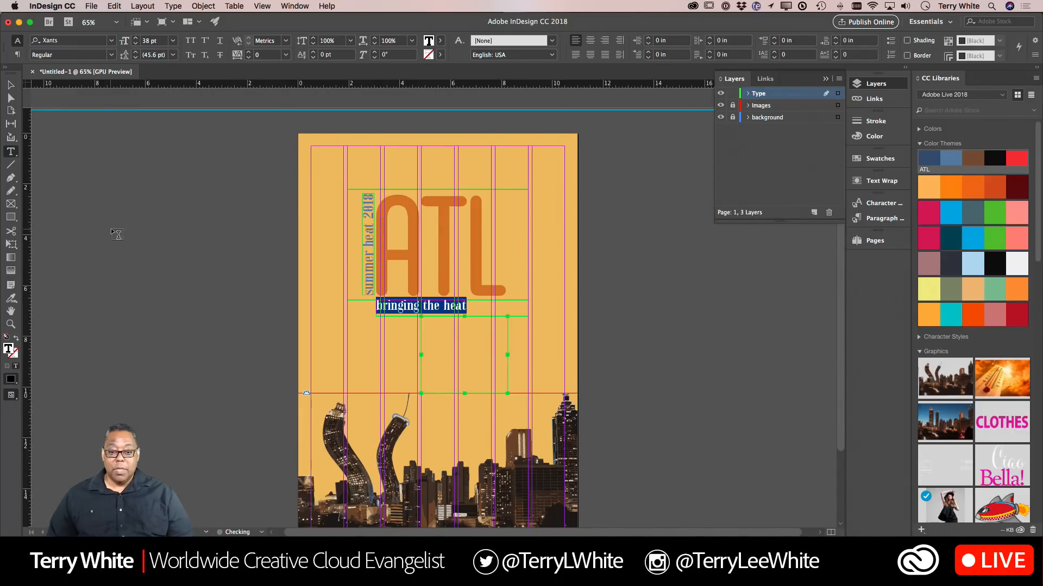
key("alt+Right")
key("alt+Right")
key("alt+Right")
key("alt+Right")
key("alt+Right")
key("alt+Right")
key("alt+Right")
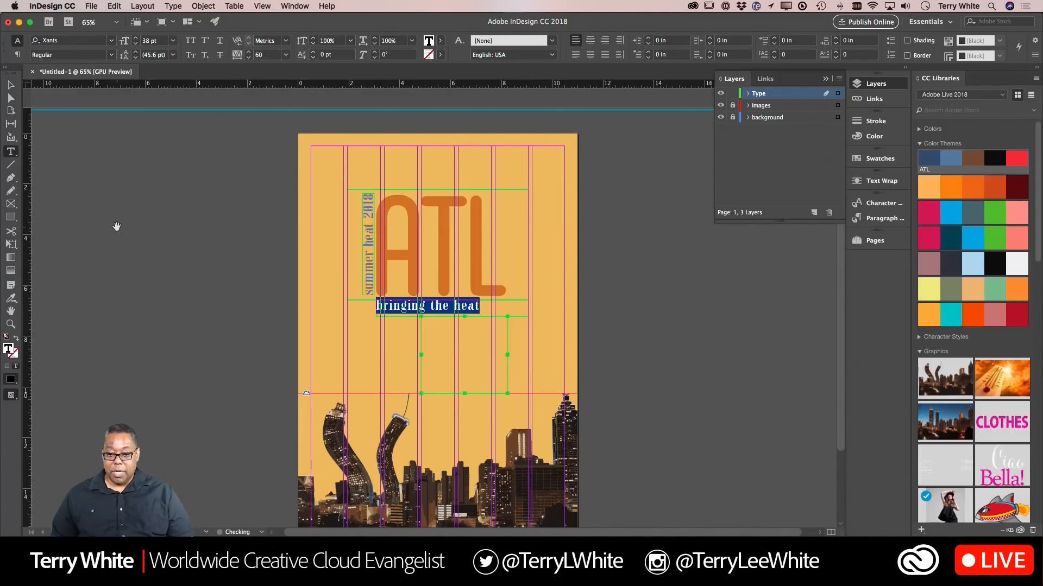
key("alt+Right")
key("alt+Right")
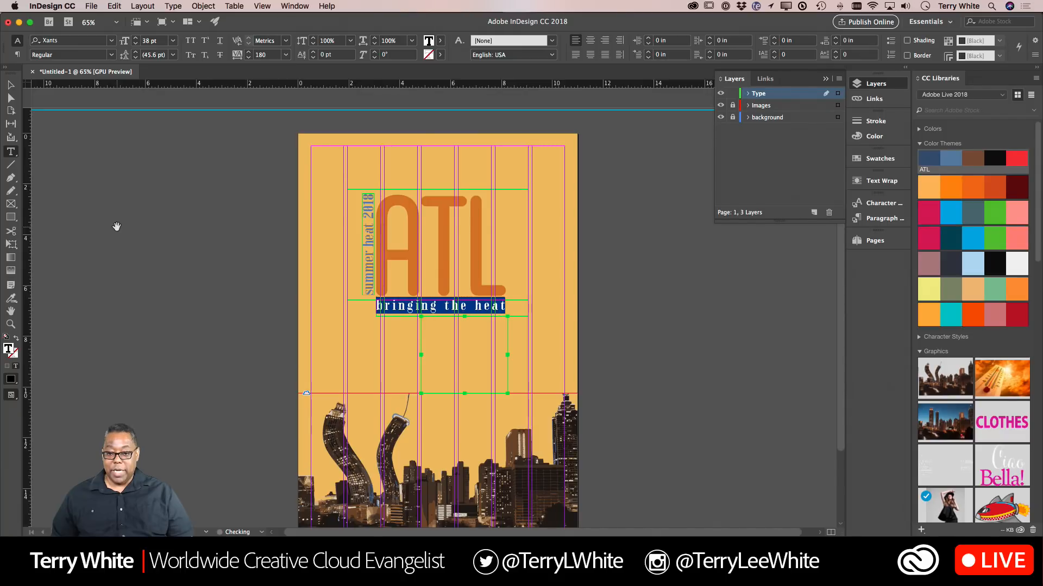
key("alt+Left")
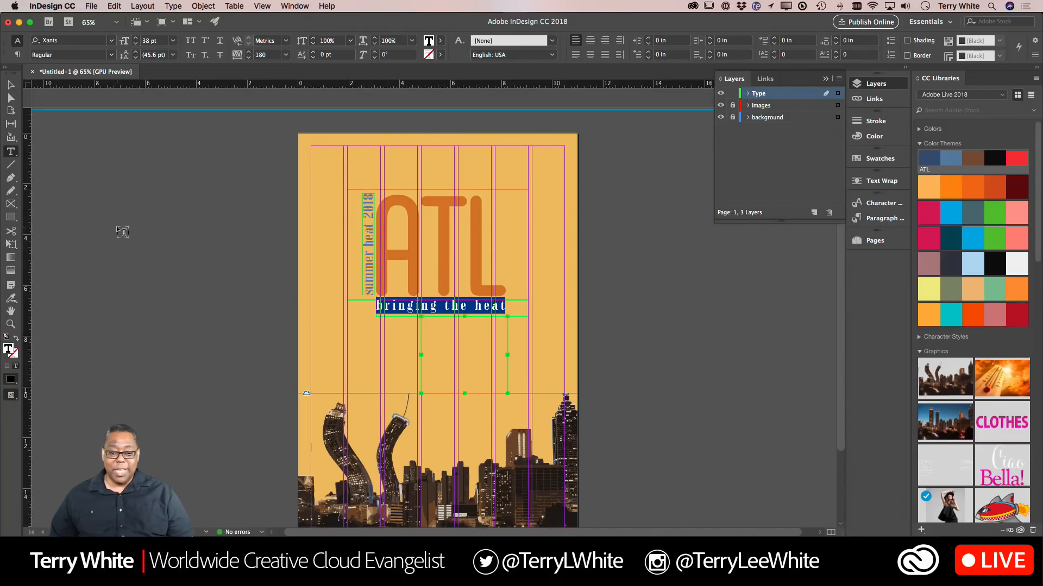
Change the bringing the heat tagline's font to CarlMarx and widen its tracking to 260
left_click(112, 42)
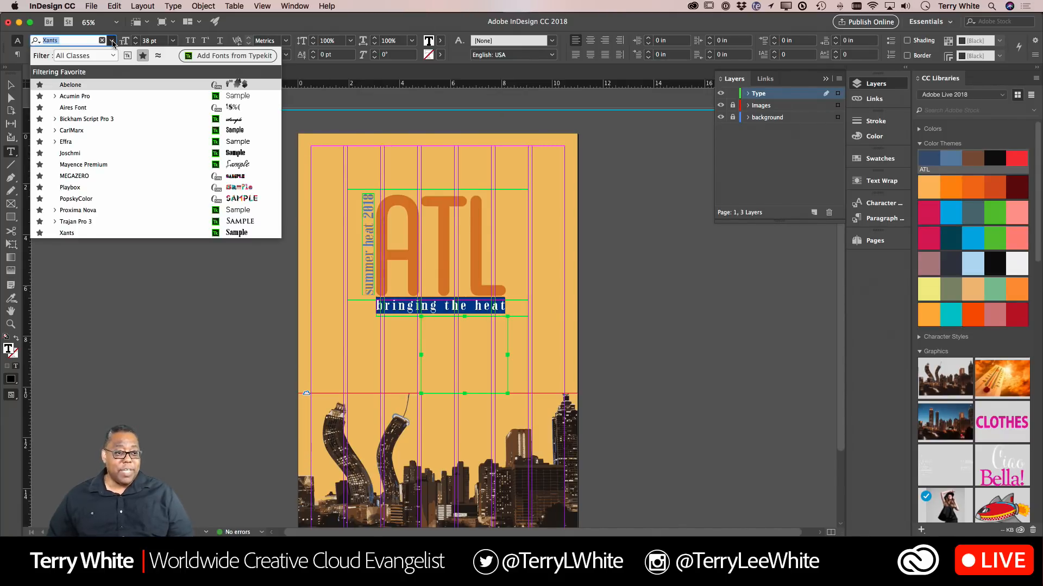
left_click(93, 132)
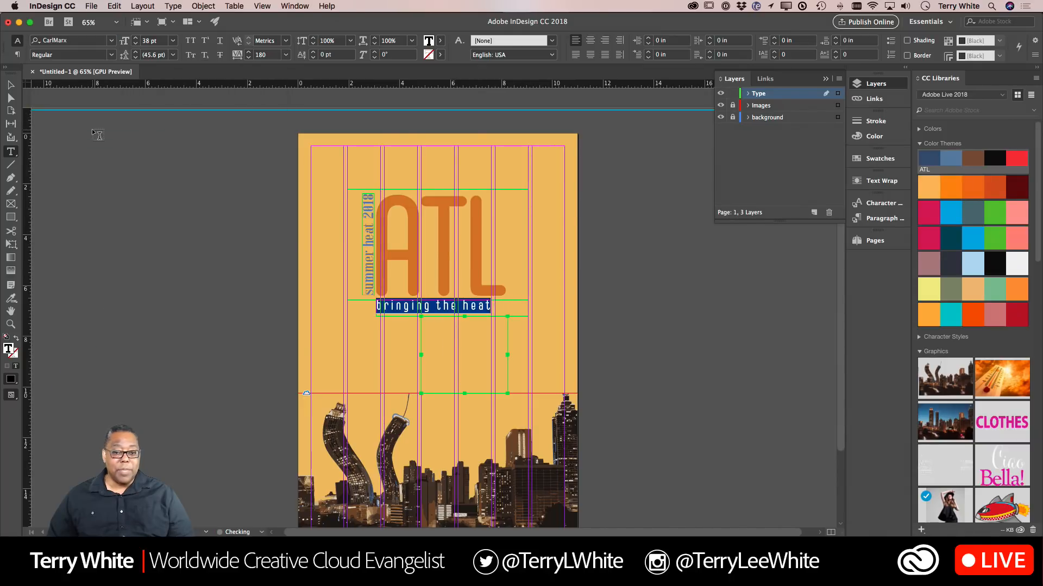
key("alt+Right")
key("alt+Right")
key("alt+Right")
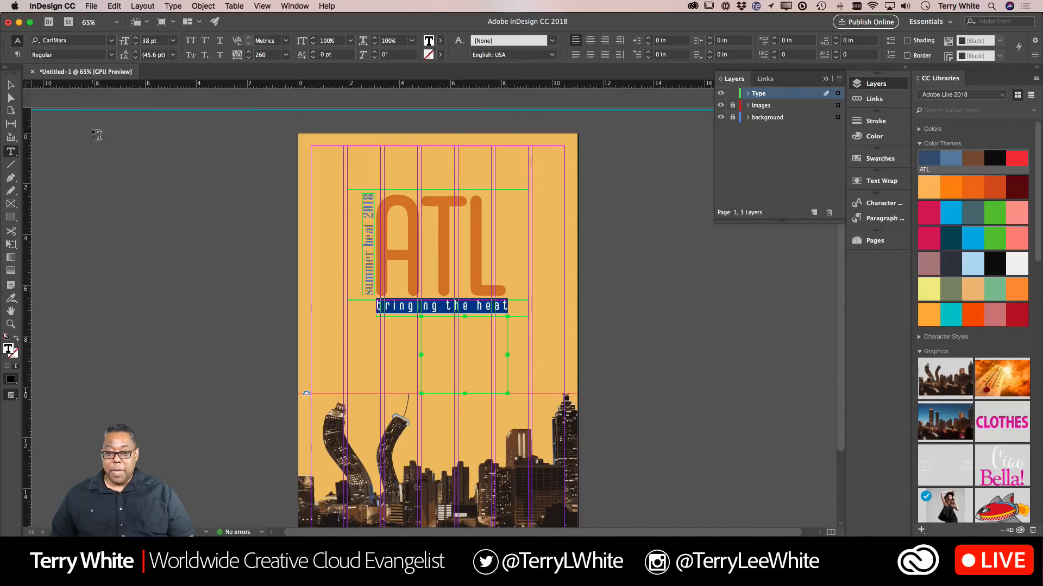
left_click(443, 331)
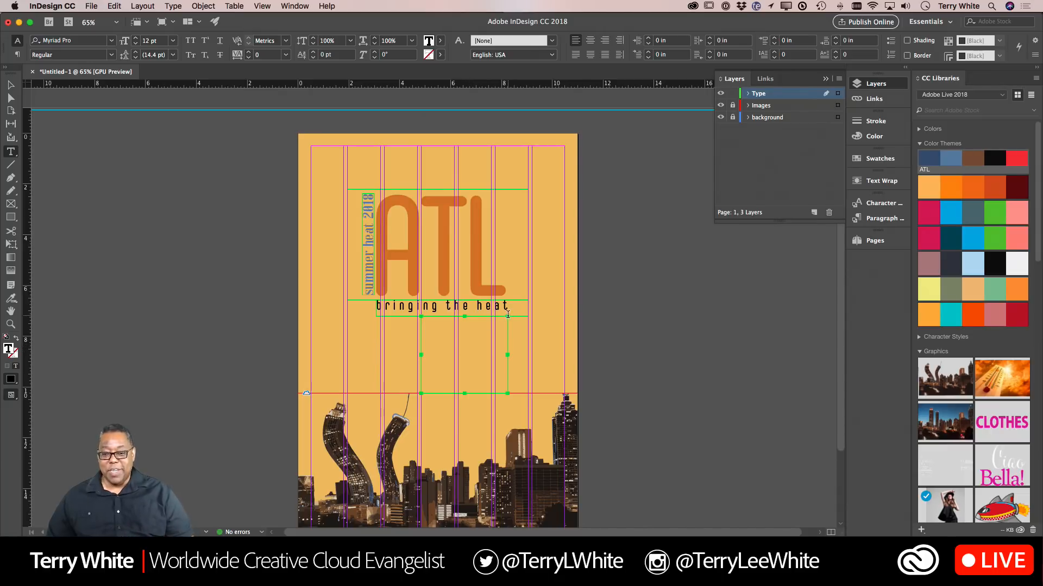
Make the whole bringing the heat tagline bold and all caps, and tighten its tracking to 240
left_click_drag(506, 306, 319, 304)
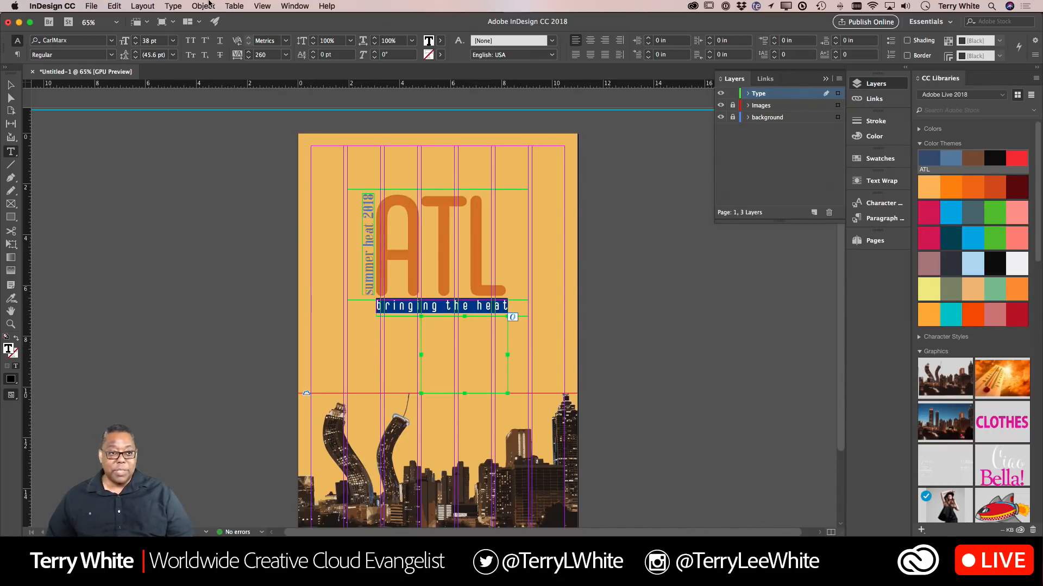
left_click(111, 55)
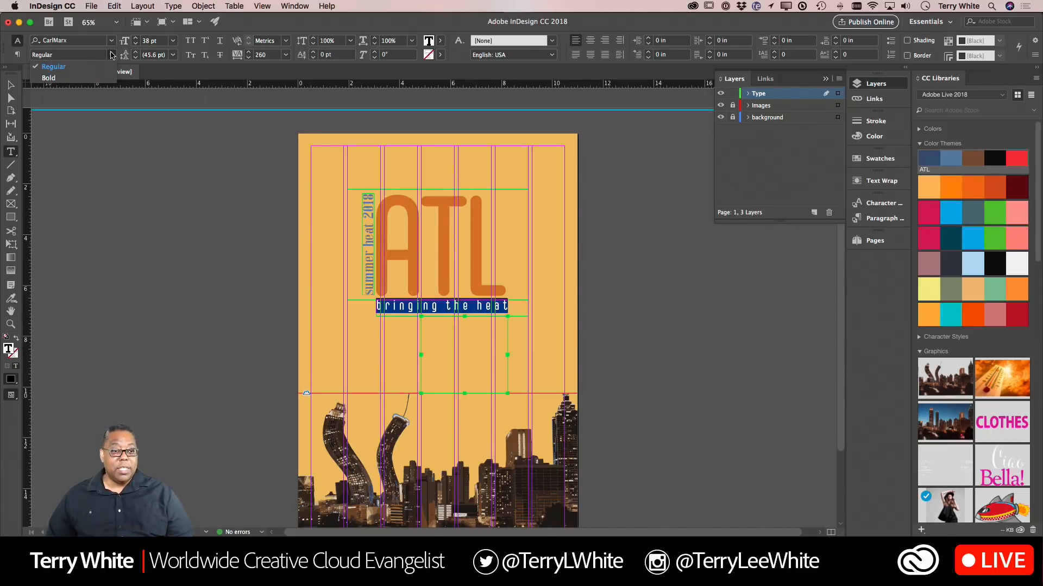
left_click(85, 80)
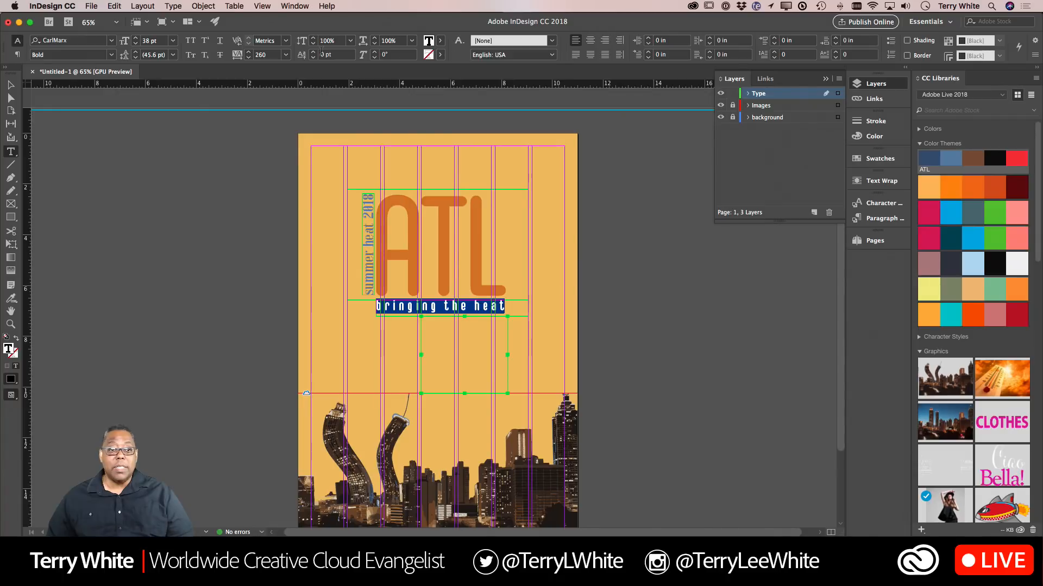
left_click(192, 42)
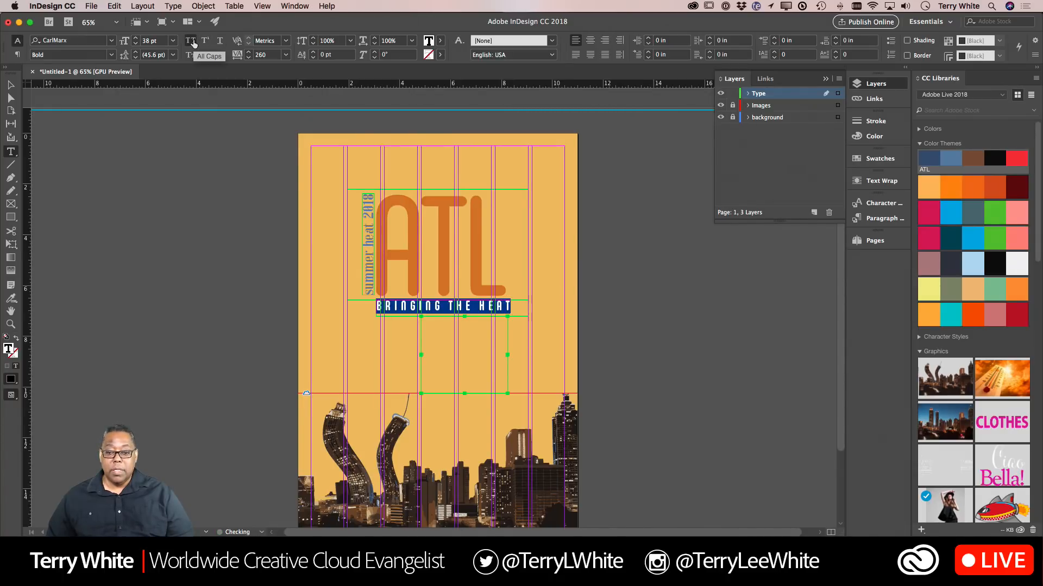
key("alt+Left")
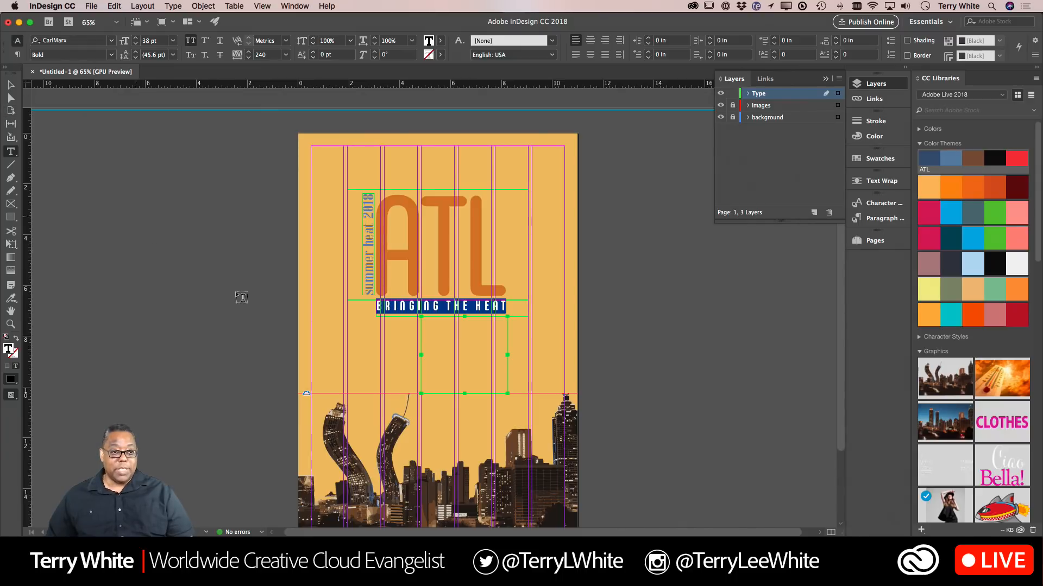
Set the empty text frame below the tagline to Xants at 10 pt and fill it with placeholder text
left_click(431, 339)
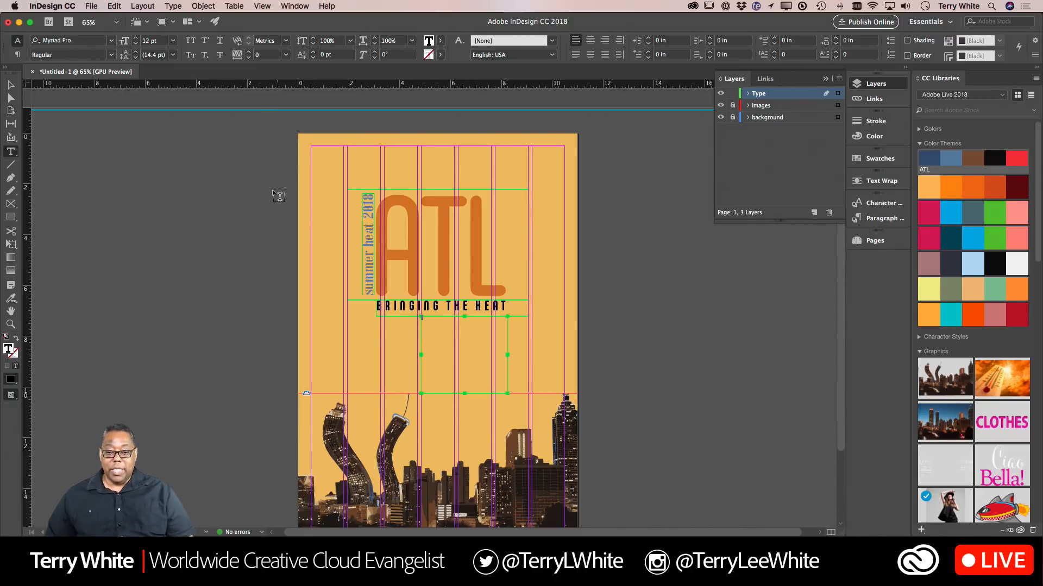
left_click(172, 6)
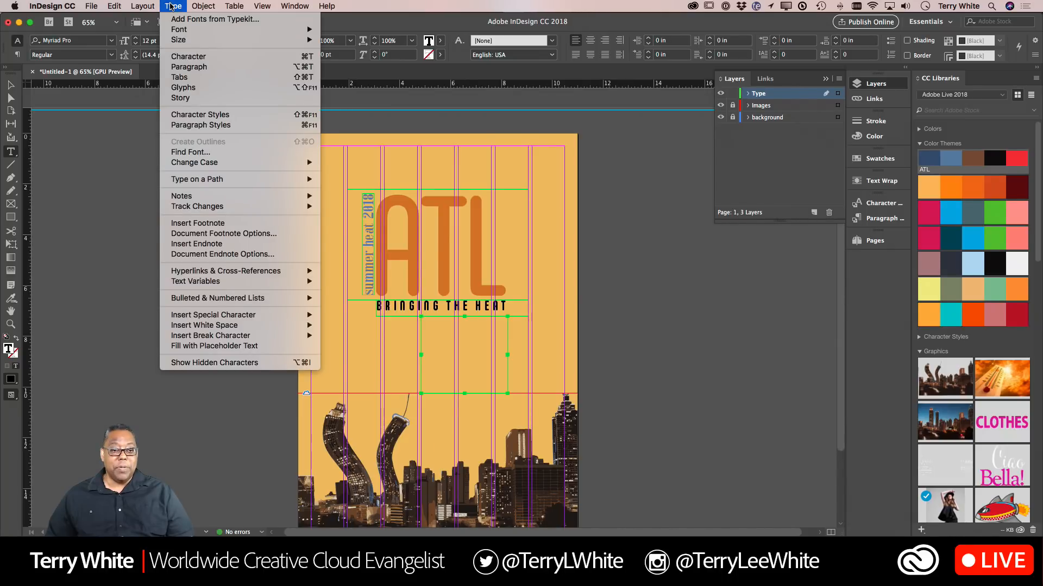
left_click(172, 6)
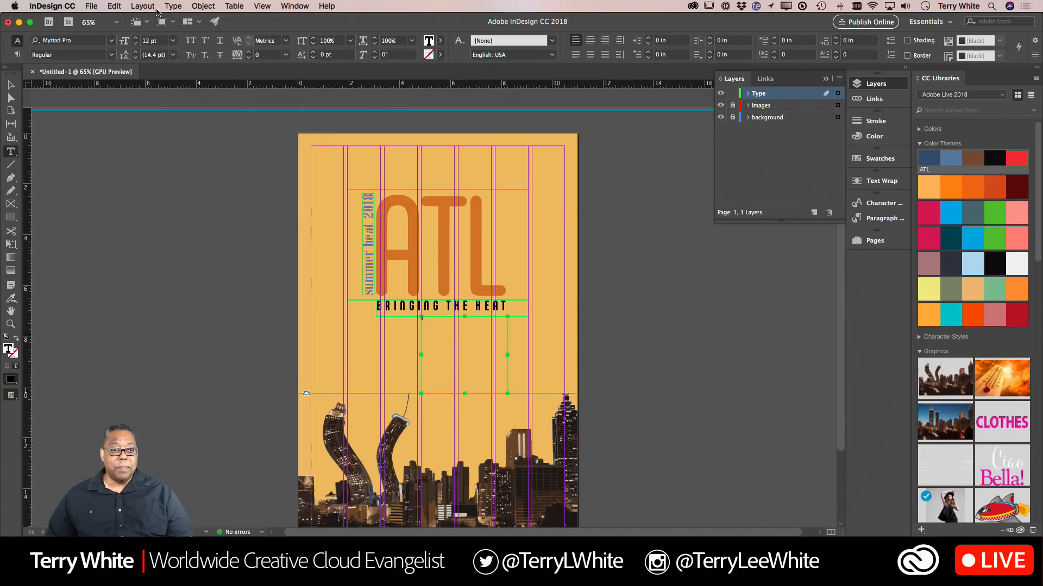
left_click(112, 41)
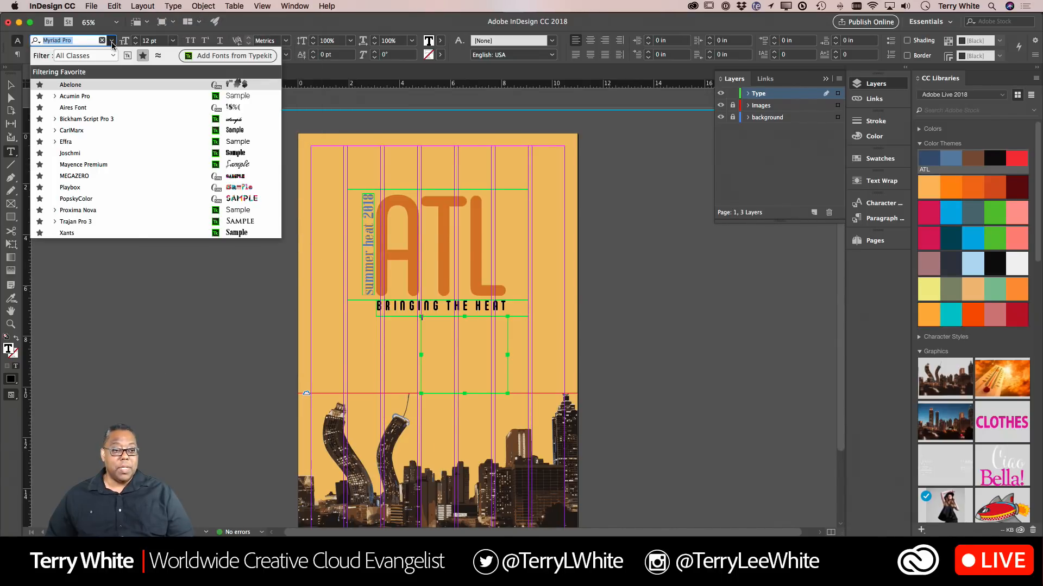
left_click(110, 131)
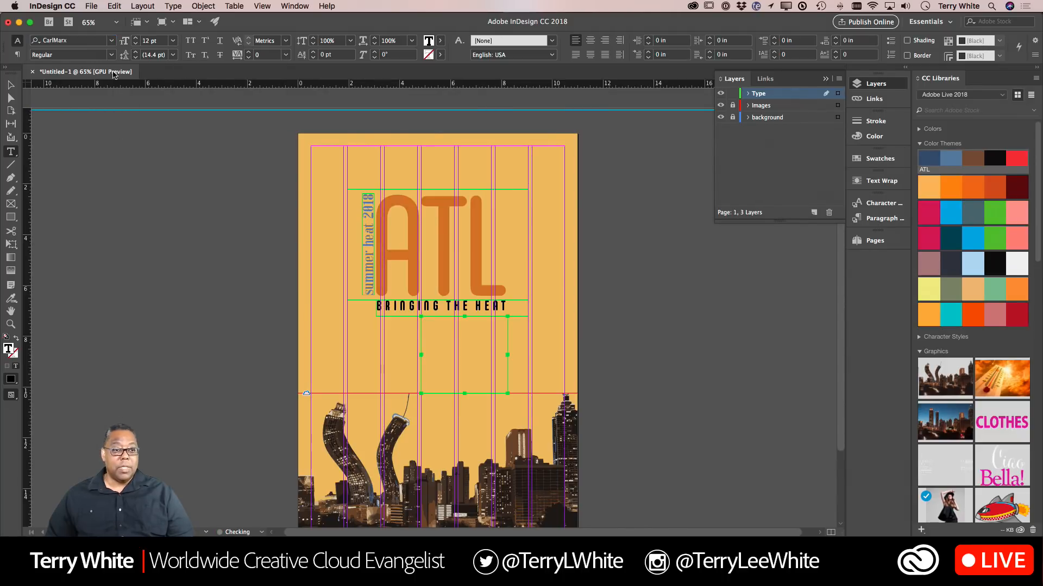
left_click(111, 41)
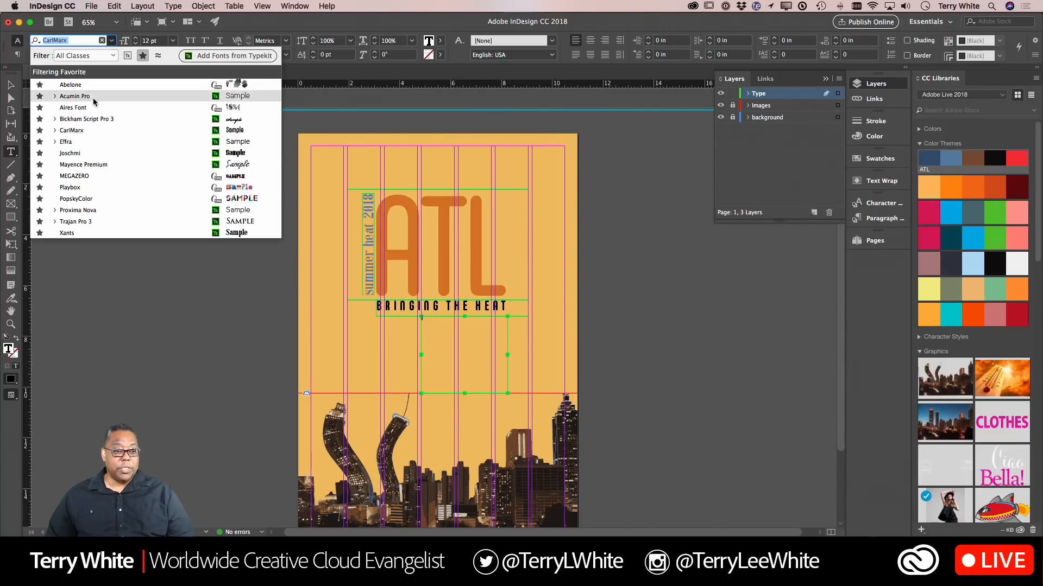
left_click(101, 234)
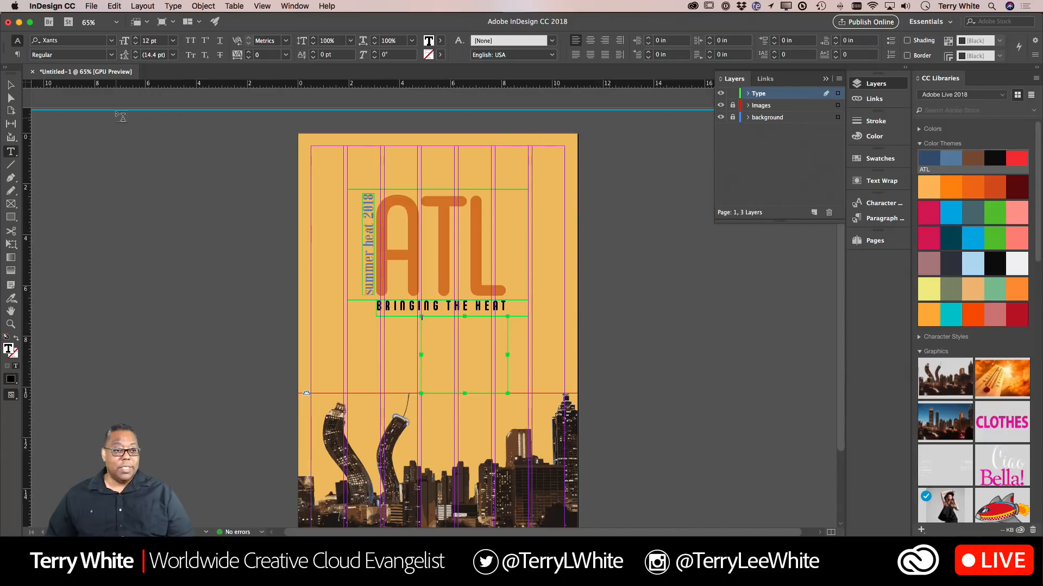
left_click(173, 41)
left_click(158, 101)
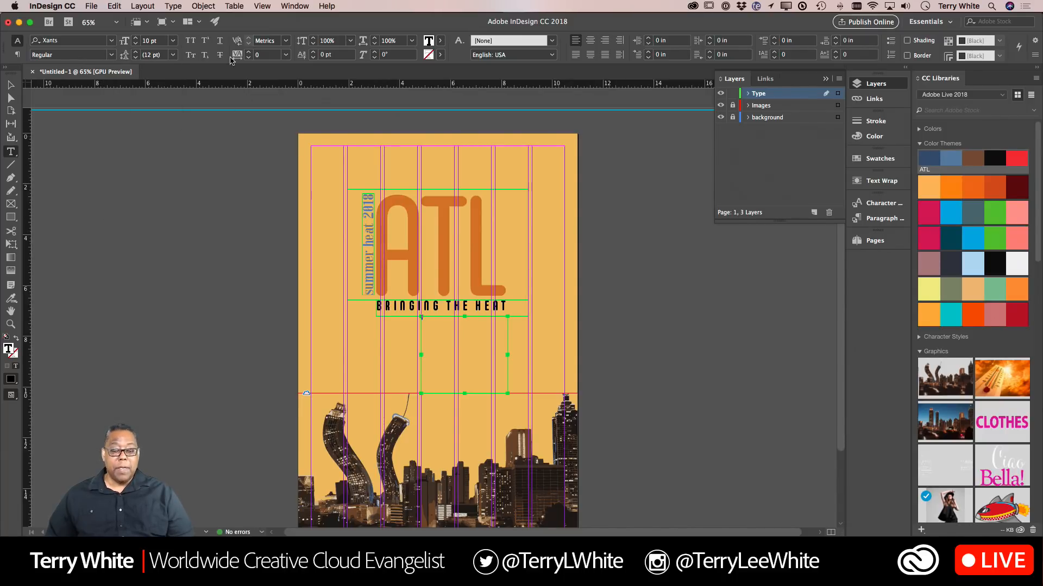
left_click(179, 8)
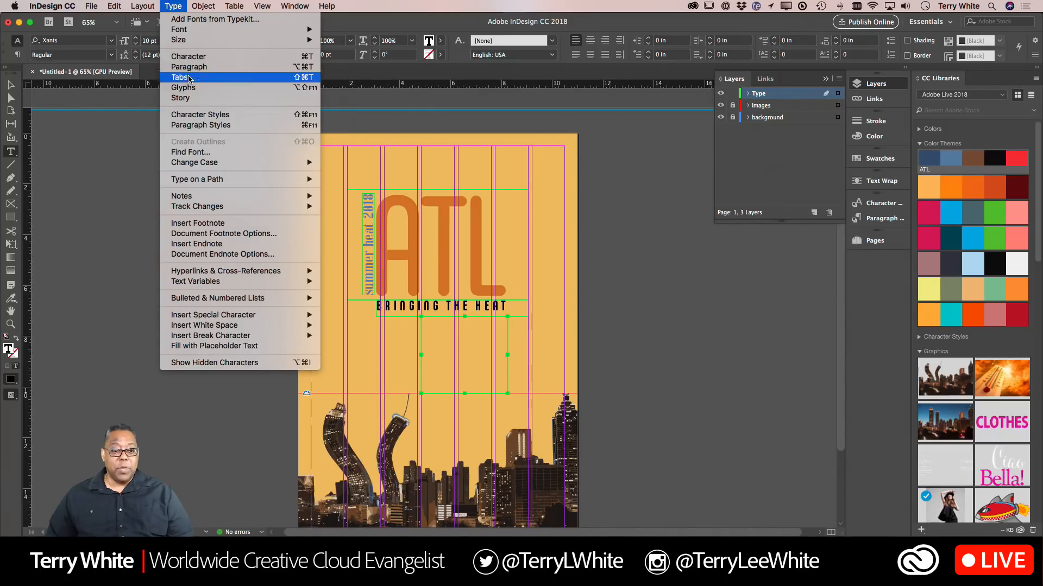
left_click(224, 348)
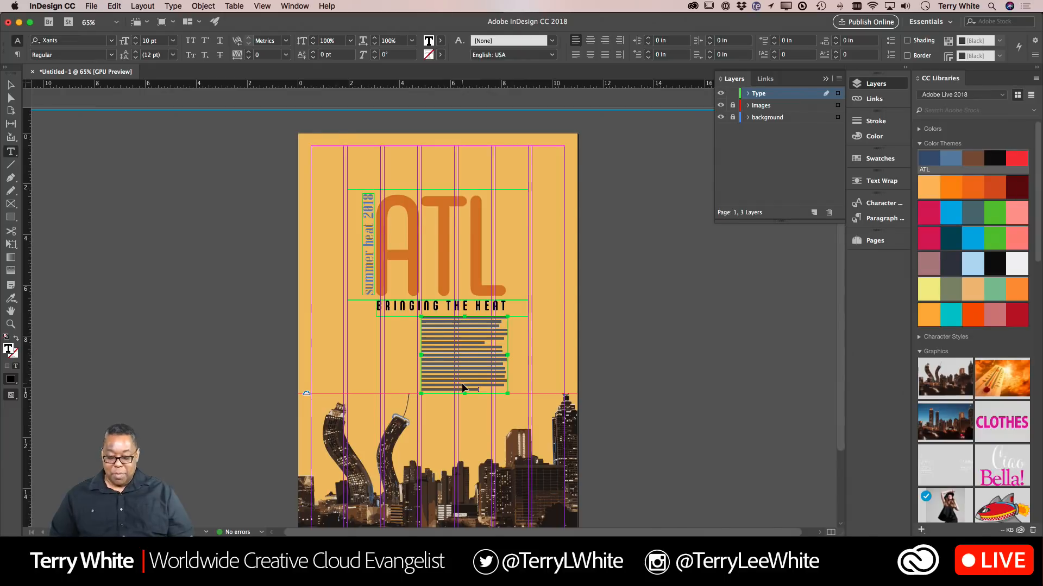
Color the BRINGING THE HEAT tagline with the dark maroon #57130F from the Sumer Heat color theme
key("super+equal")
key("super+equal")
key("super+equal")
key("super+equal")
key("super+equal")
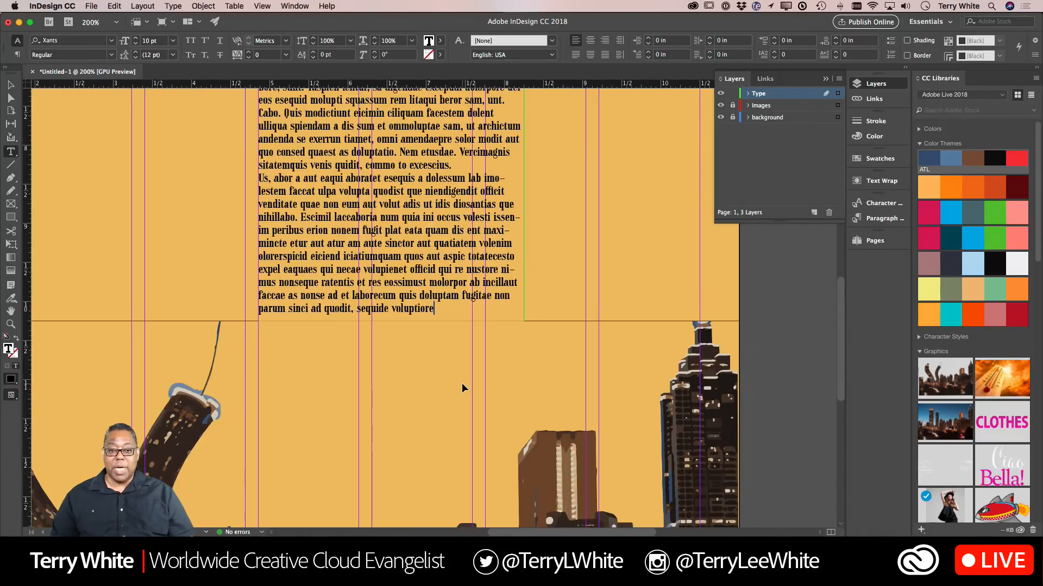
scroll(462, 386, "up", 10)
scroll(468, 389, "down", 8)
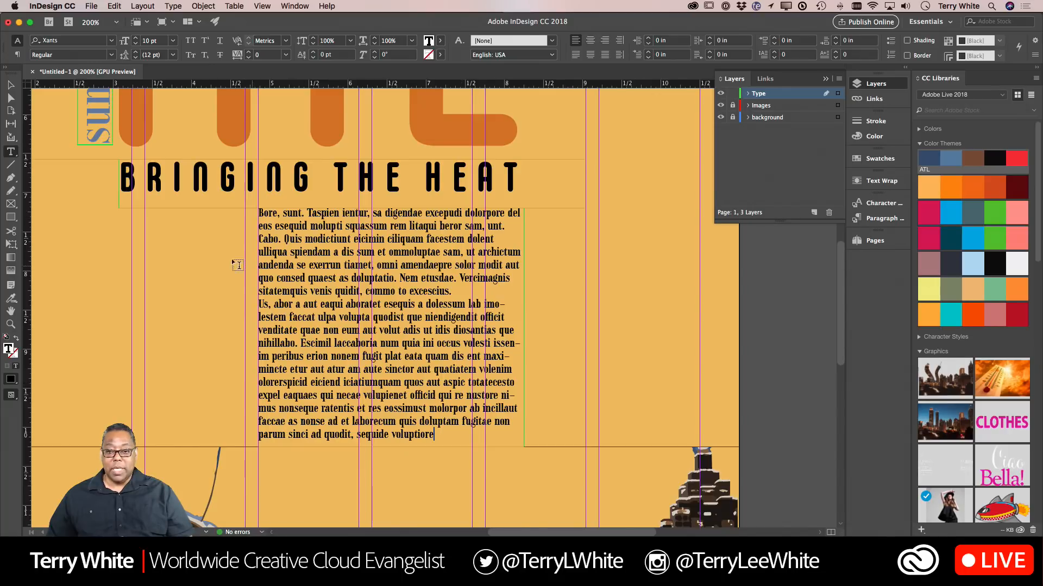
left_click_drag(521, 182, 120, 164)
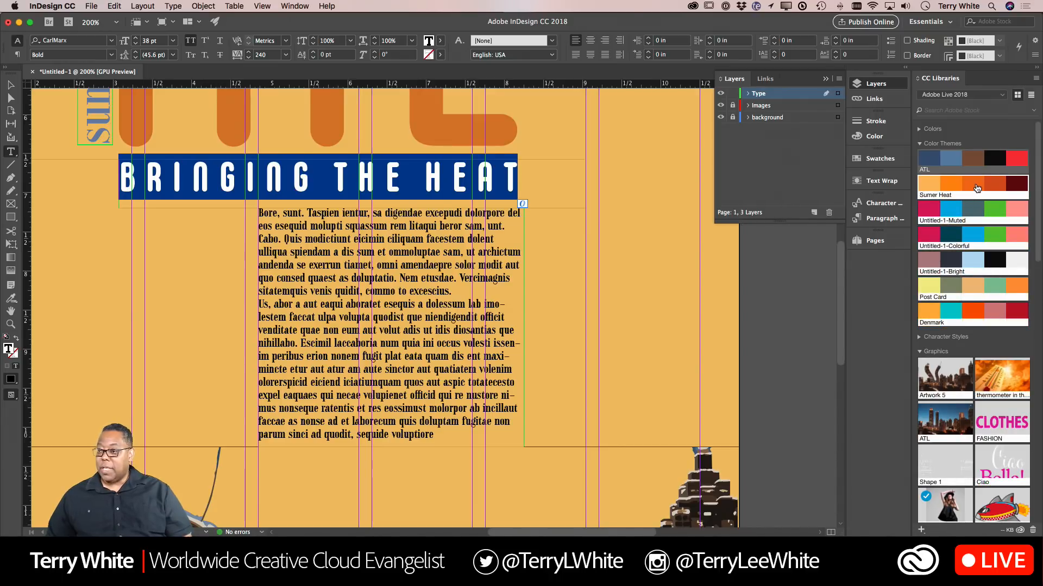
left_click(1013, 185)
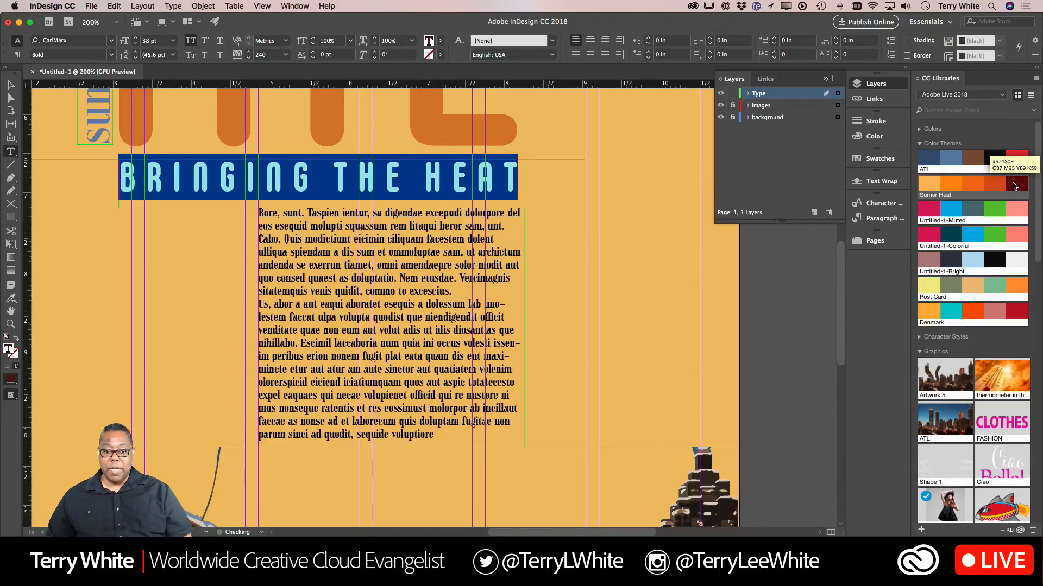
Color all of the placeholder text below the tagline with the dark maroon of the Sumer Heat theme
left_click(439, 255)
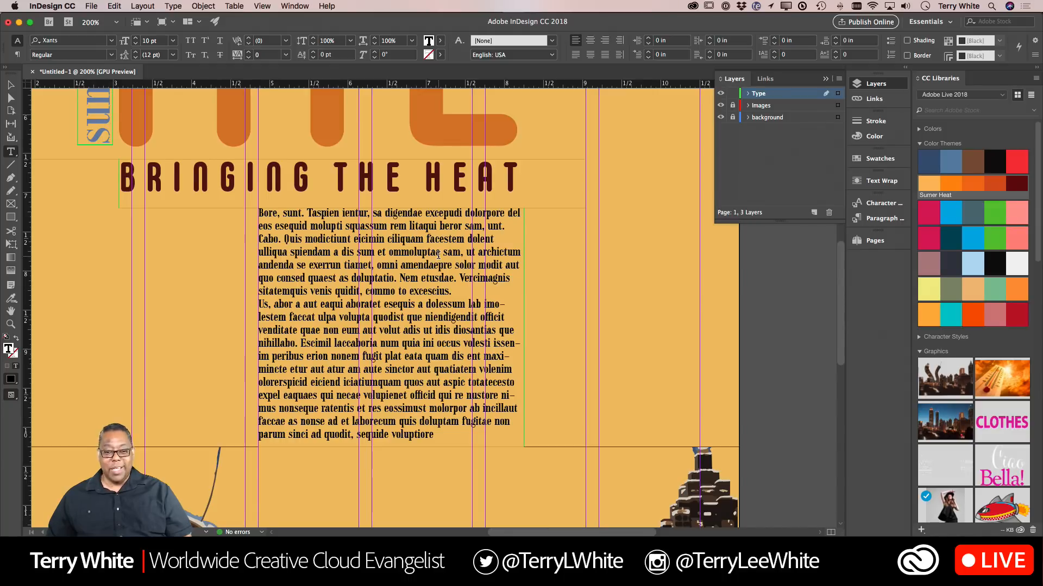
scroll(438, 255, "down", 2)
scroll(431, 267, "left", 1)
left_click_drag(462, 391, 235, 163)
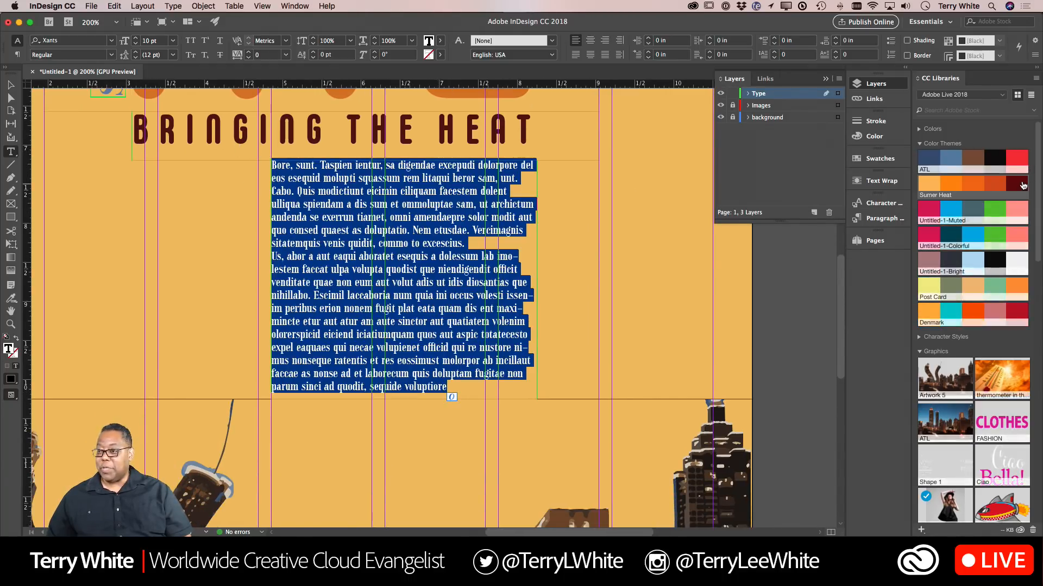
left_click(1018, 186)
key("super+shift+a")
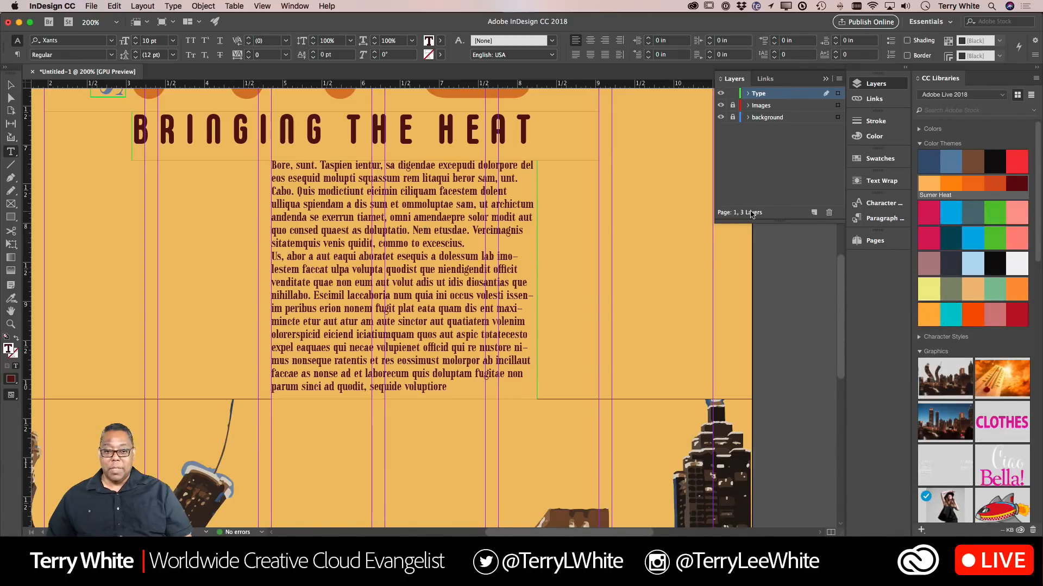
Fit the whole poster in the window and preview it without guides and frame edges
key("super+0")
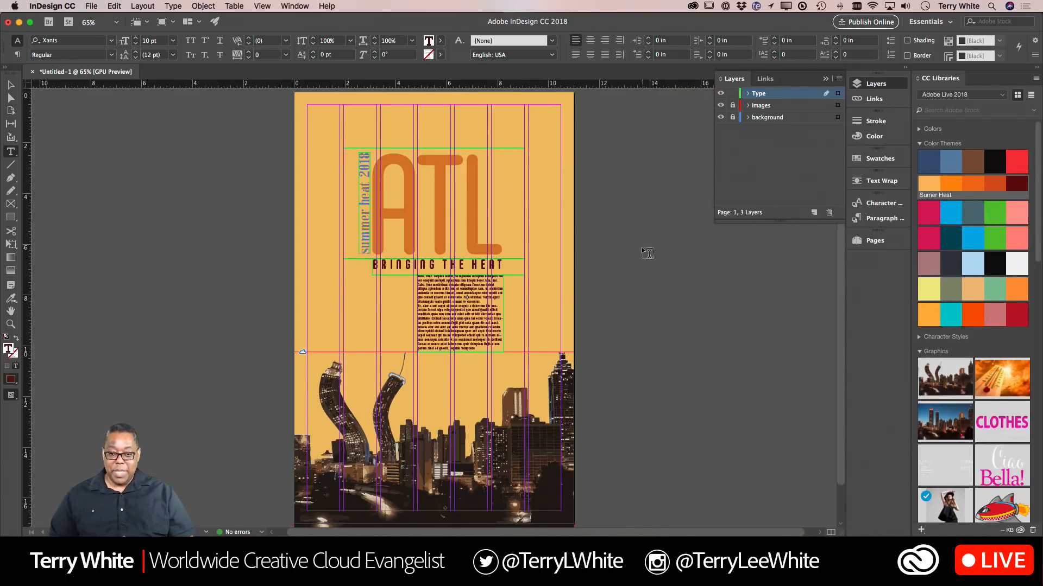
left_click(10, 85)
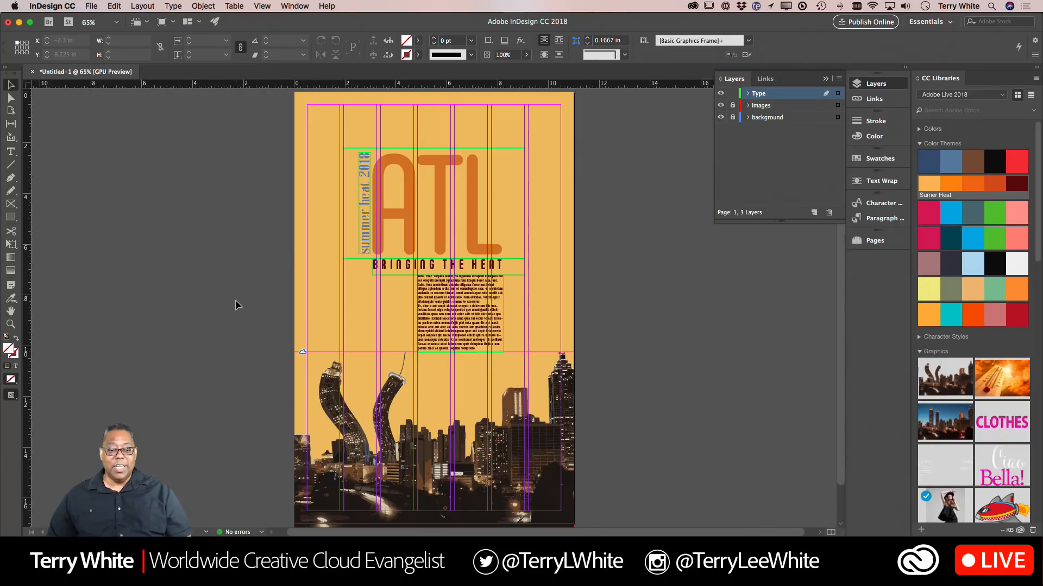
key("w")
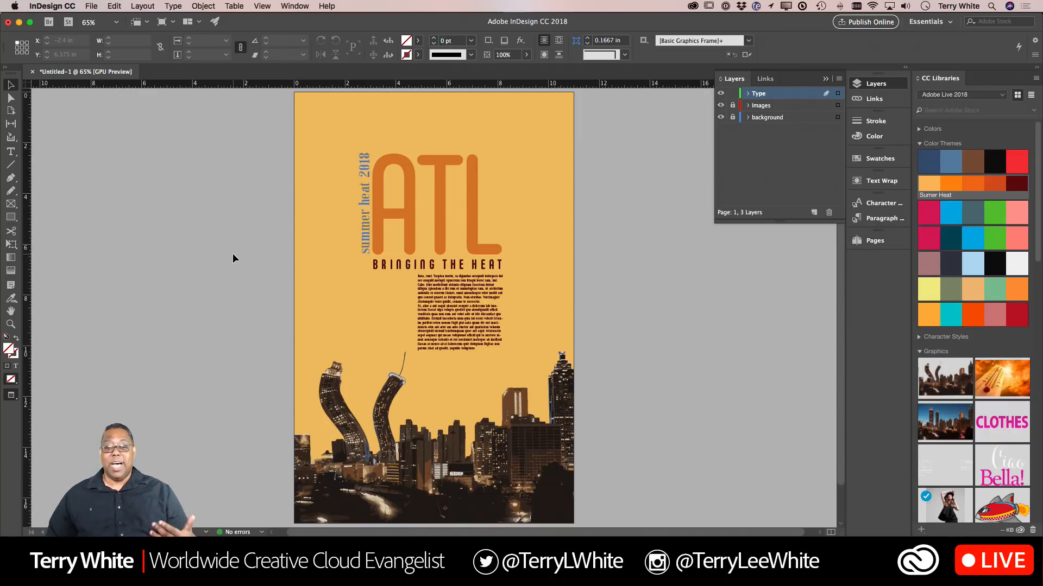
Reduce all of the vertical summer heat 2018 text to 38 pt
double_click(360, 164)
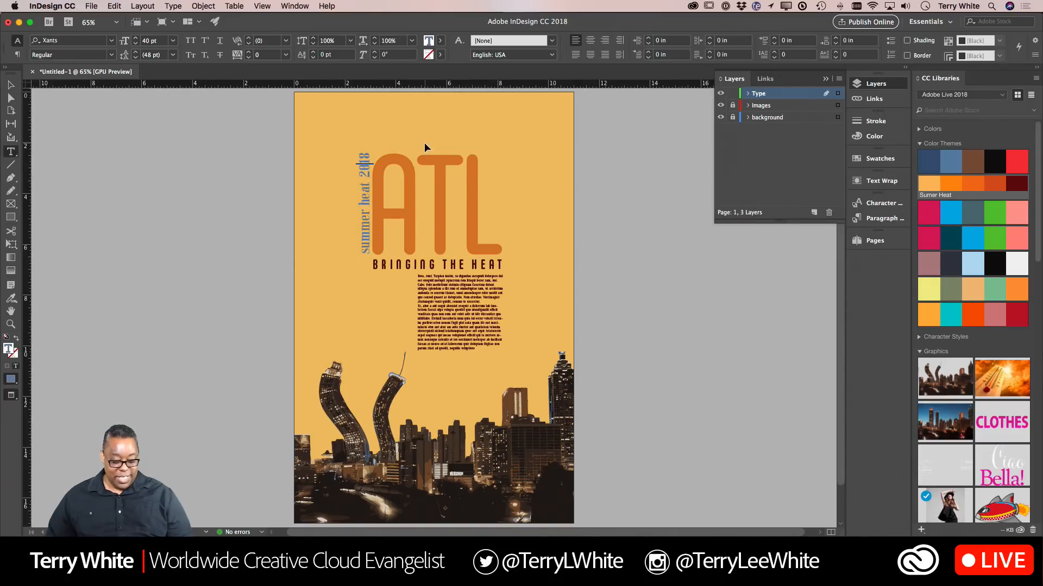
key("super+a")
key("super+shift+comma")
key("super+shift+comma")
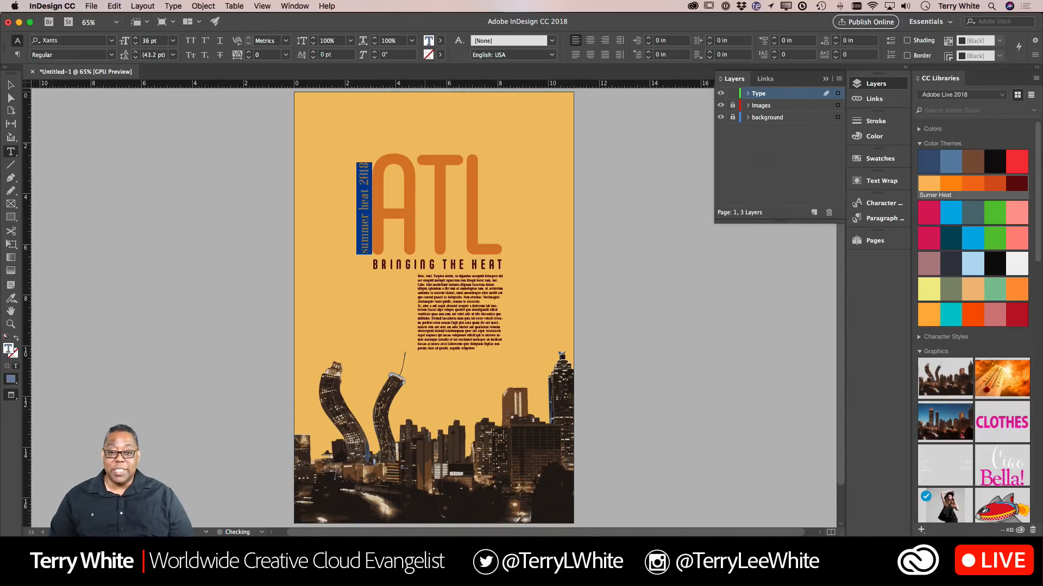
key("super+shift+period")
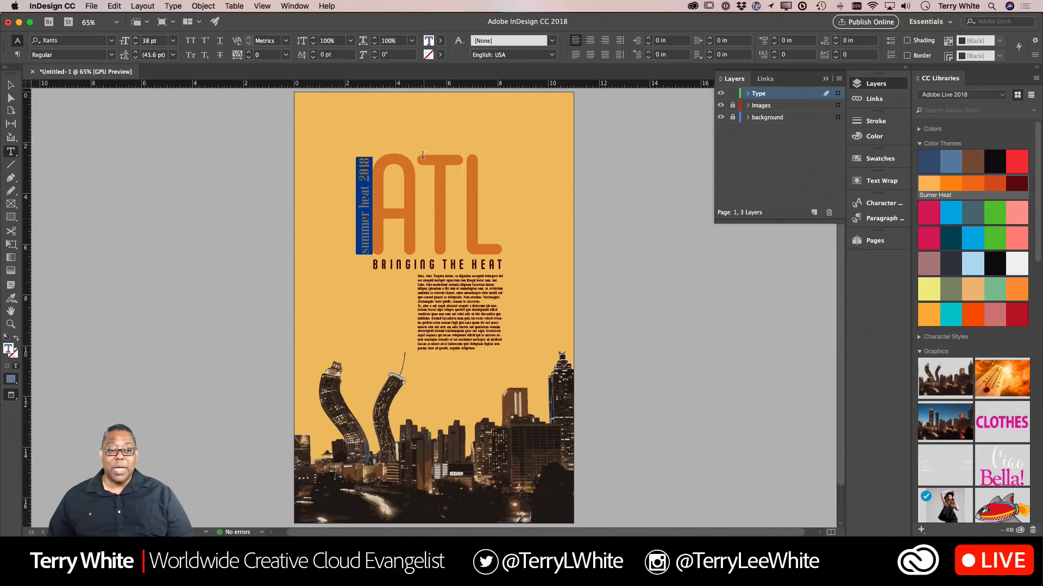
Nudge the vertical summer heat 2018 frame away from the A of ATL to an X position of about 2.50 in
left_click(10, 85)
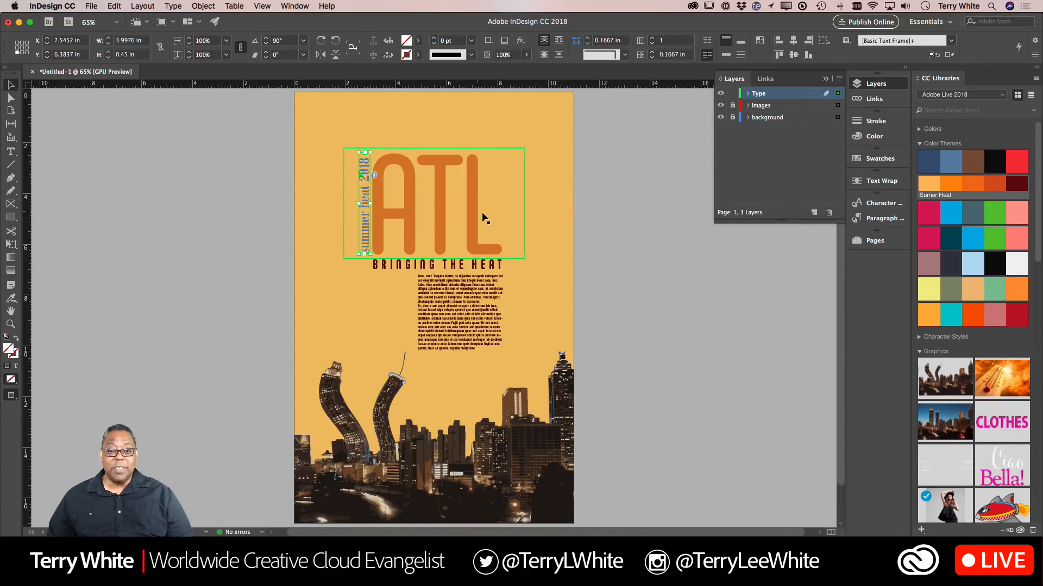
left_click(575, 215)
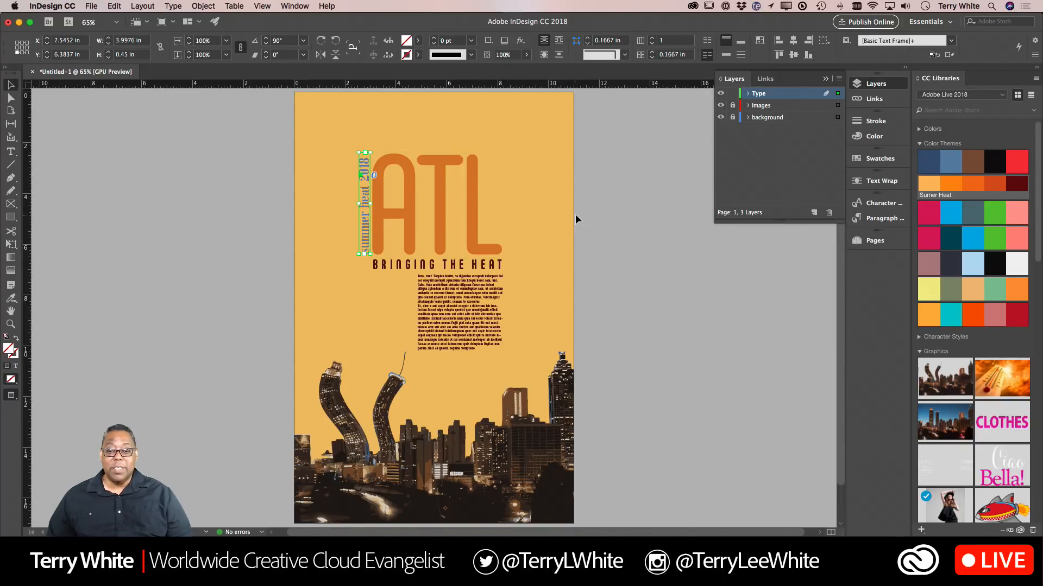
left_click(365, 238)
key("Left")
key("Left")
key("Left")
key("Left")
key("Left")
key("Left")
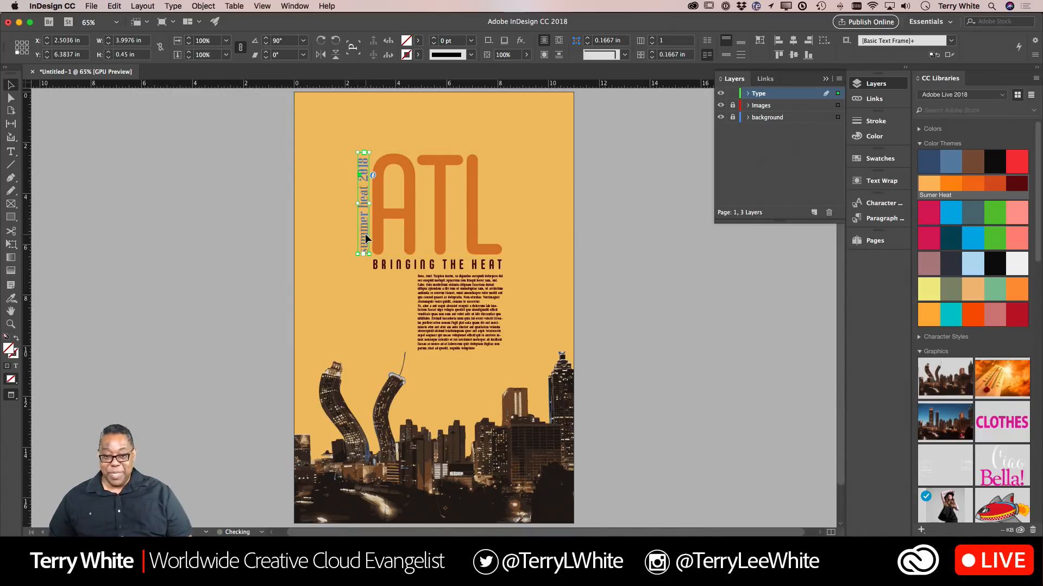
Deselect the vertical summer heat 2018 frame and look over the finished poster layout
scroll(365, 238, "right", 1)
scroll(365, 238, "down", 1)
scroll(365, 238, "down", 2)
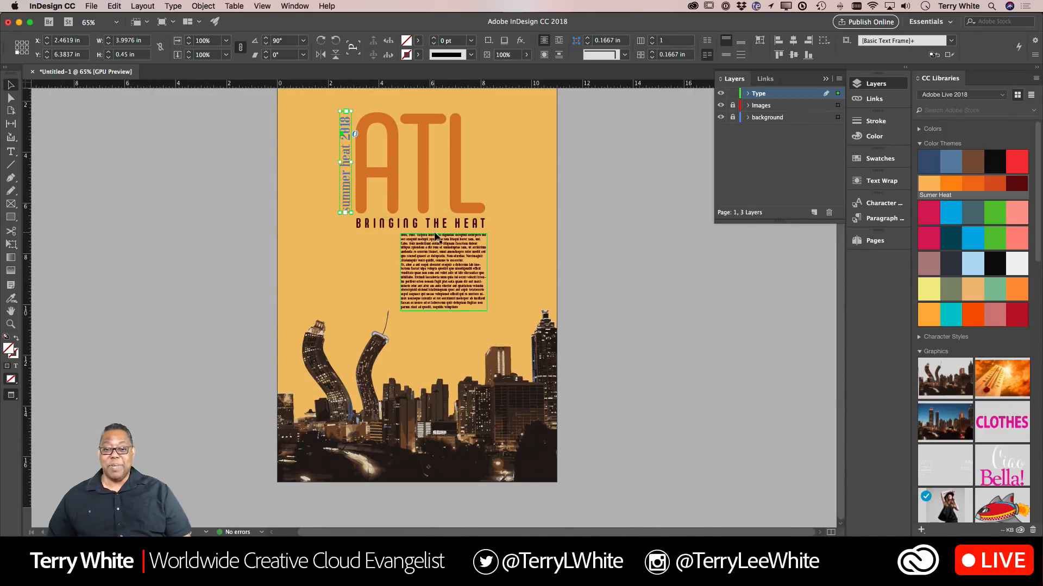
left_click(613, 233)
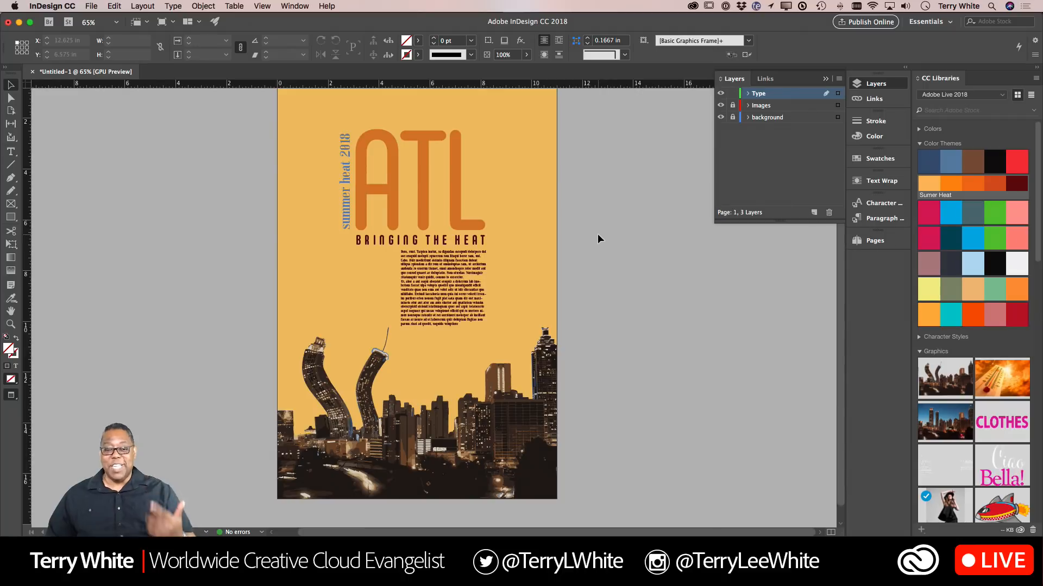
scroll(597, 234, "up", 2)
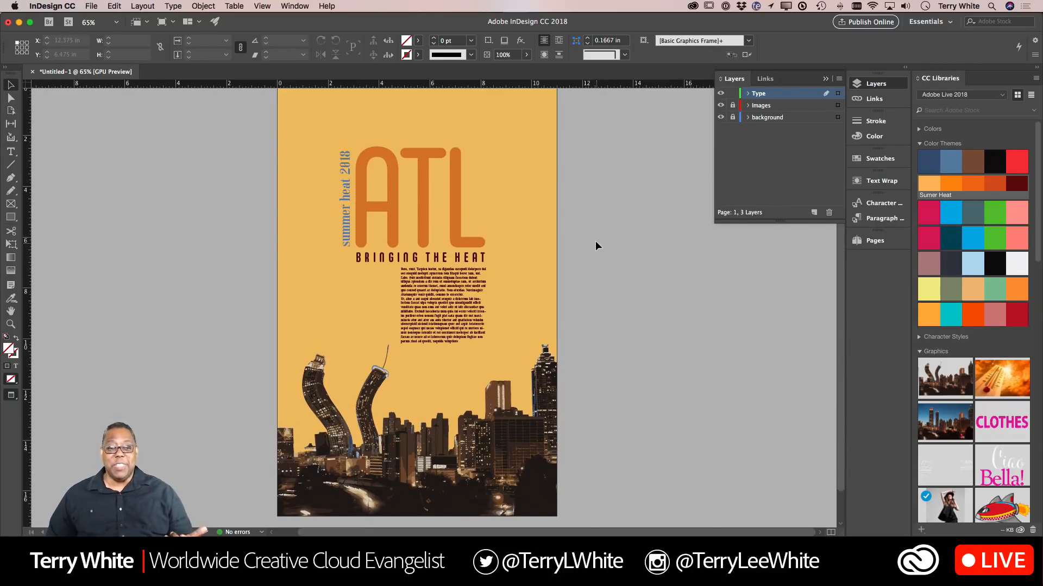
Start exporting the poster and choose PNG as the export format
left_click(92, 6)
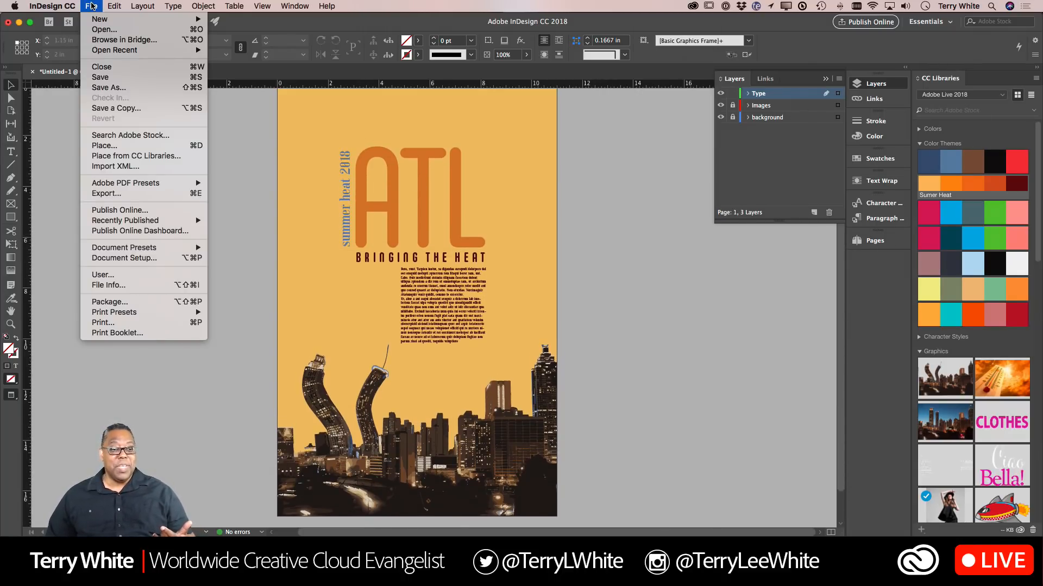
left_click(124, 197)
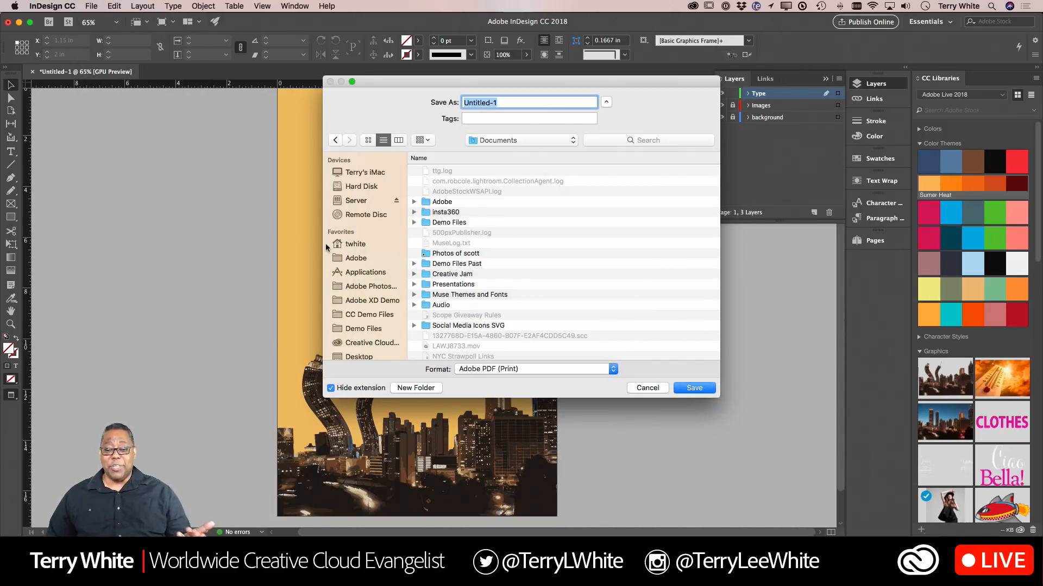
left_click(510, 370)
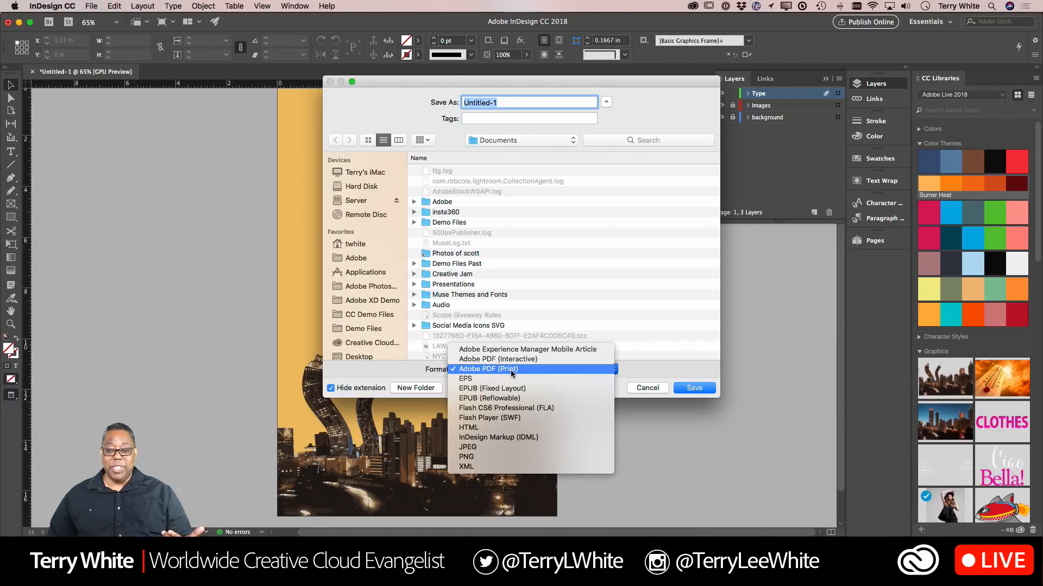
left_click(518, 459)
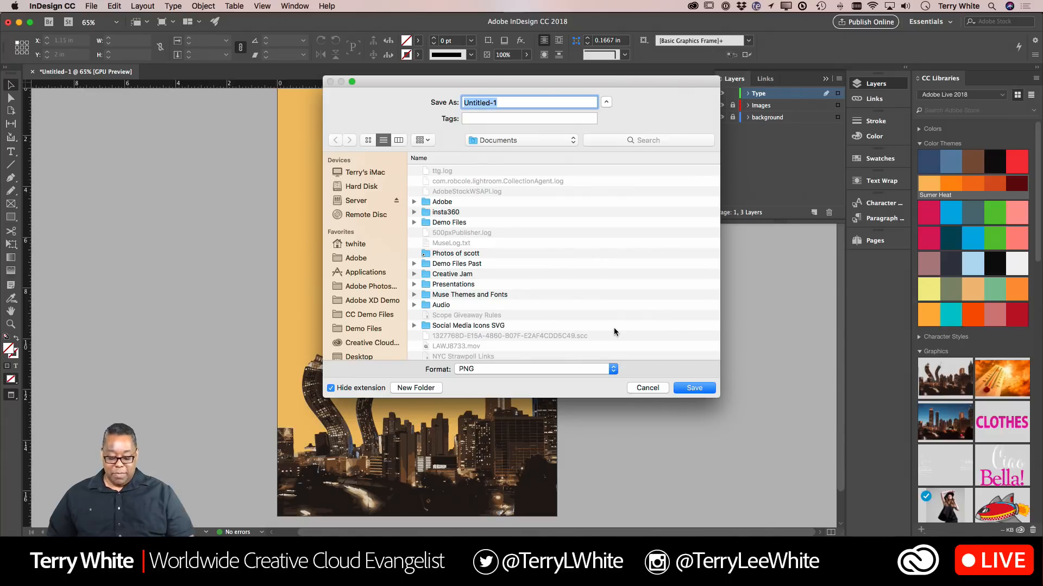
Name the export file HiddenTreasures.png
key("BackSpace")
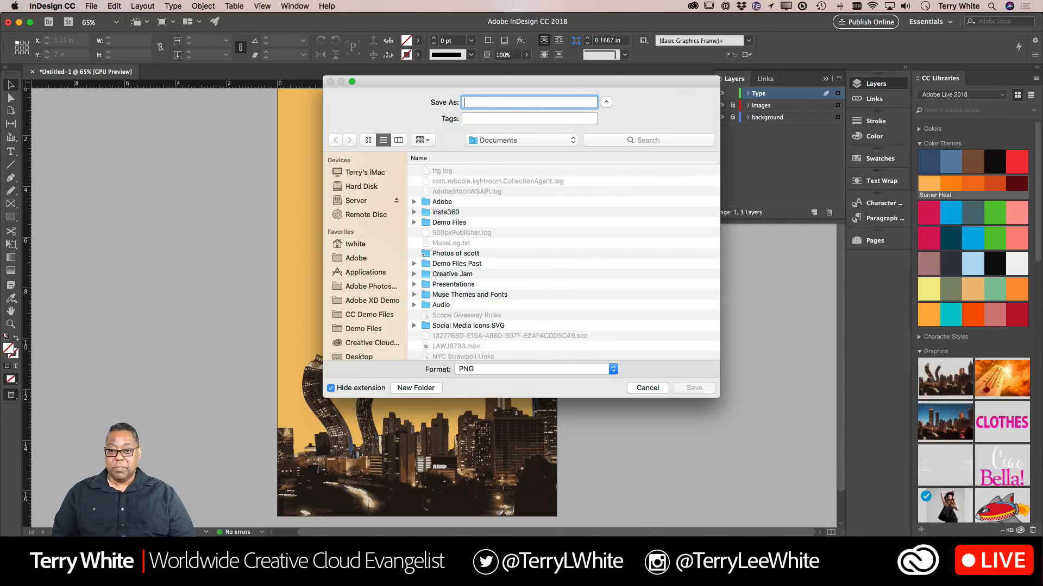
type("A")
key("BackSpace")
type("Hidd")
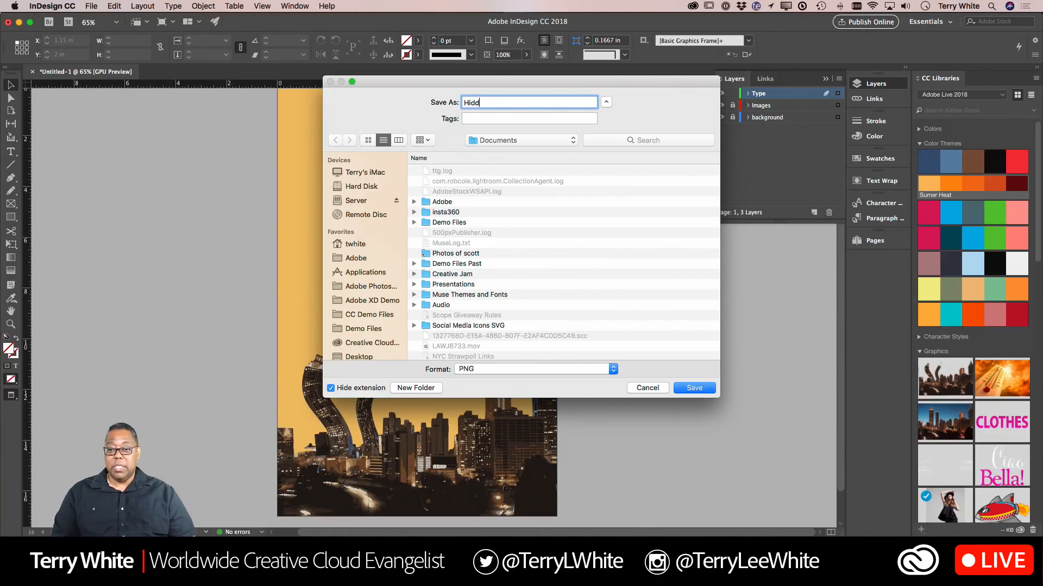
type("enTreasures")
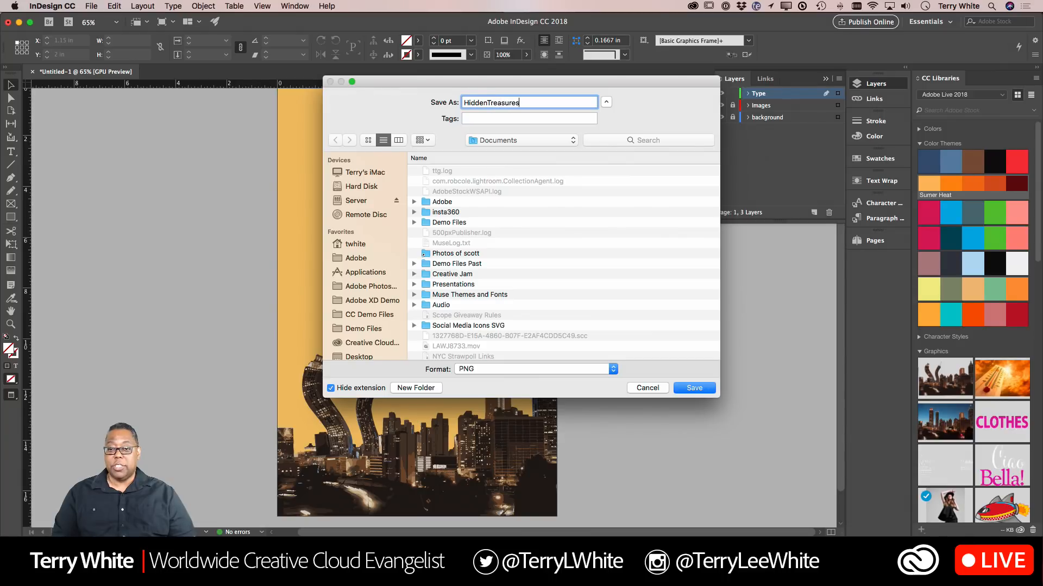
type(".png")
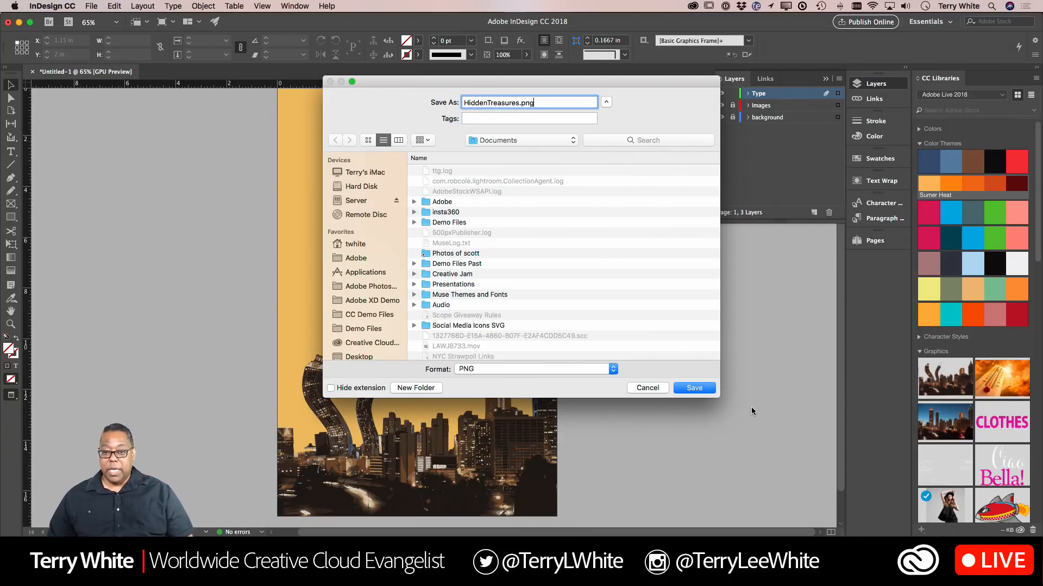
Save the PNG and export all pages with the offered settings of medium quality, 300 ppi and RGB
key("super+shift+d")
left_click(694, 388)
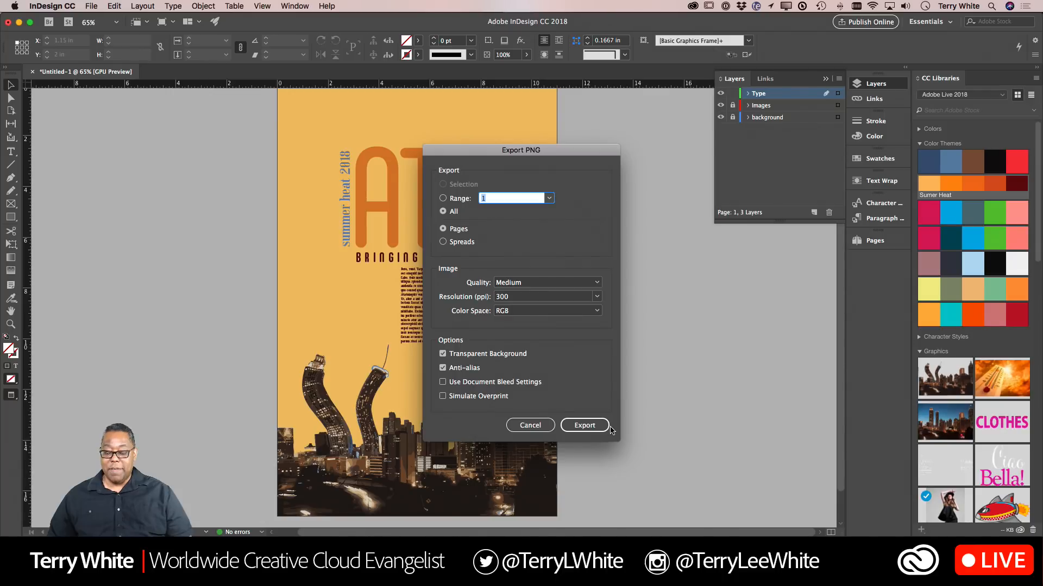
left_click(580, 426)
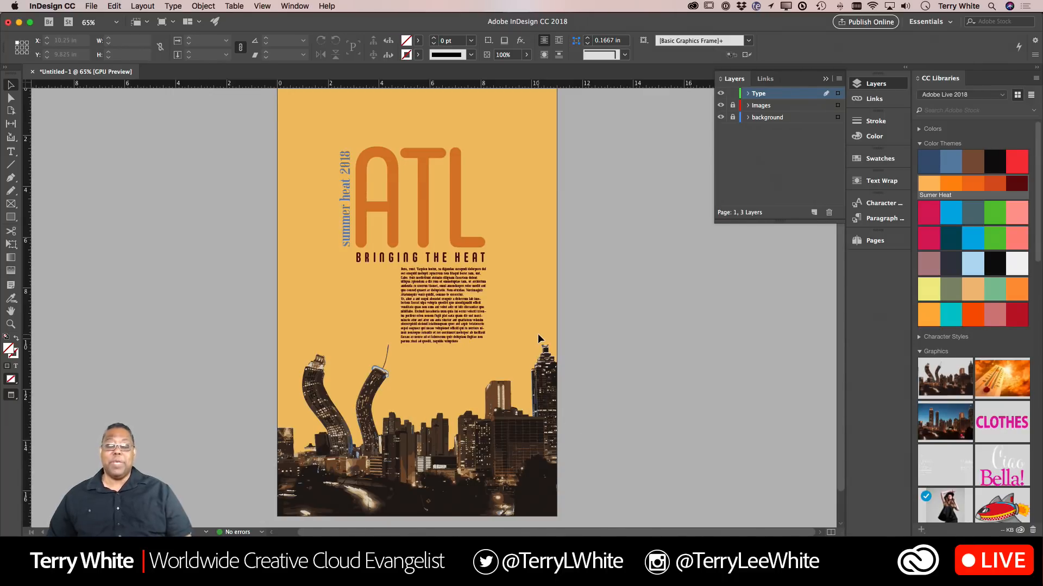